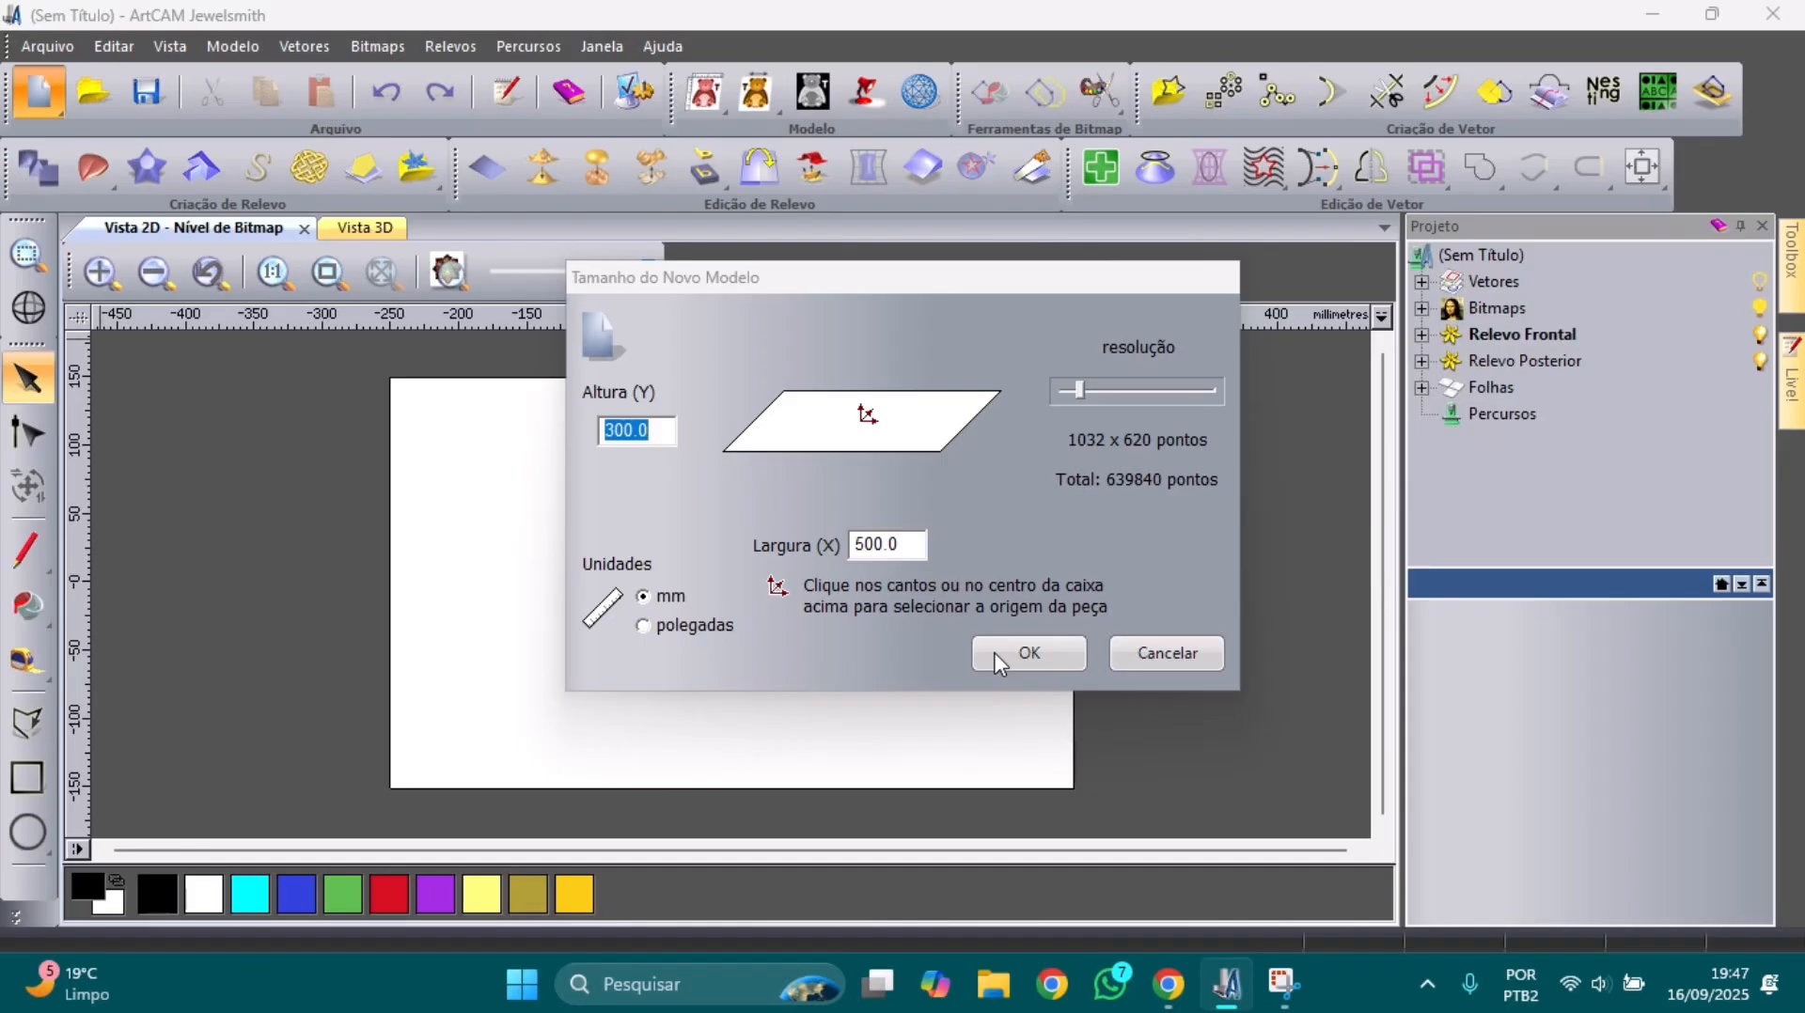
# - Create a new model 300 mm high and 500 mm wide, and sketch a circle of about 88 mm radius in its upper-left area
pyautogui.click(997, 658)
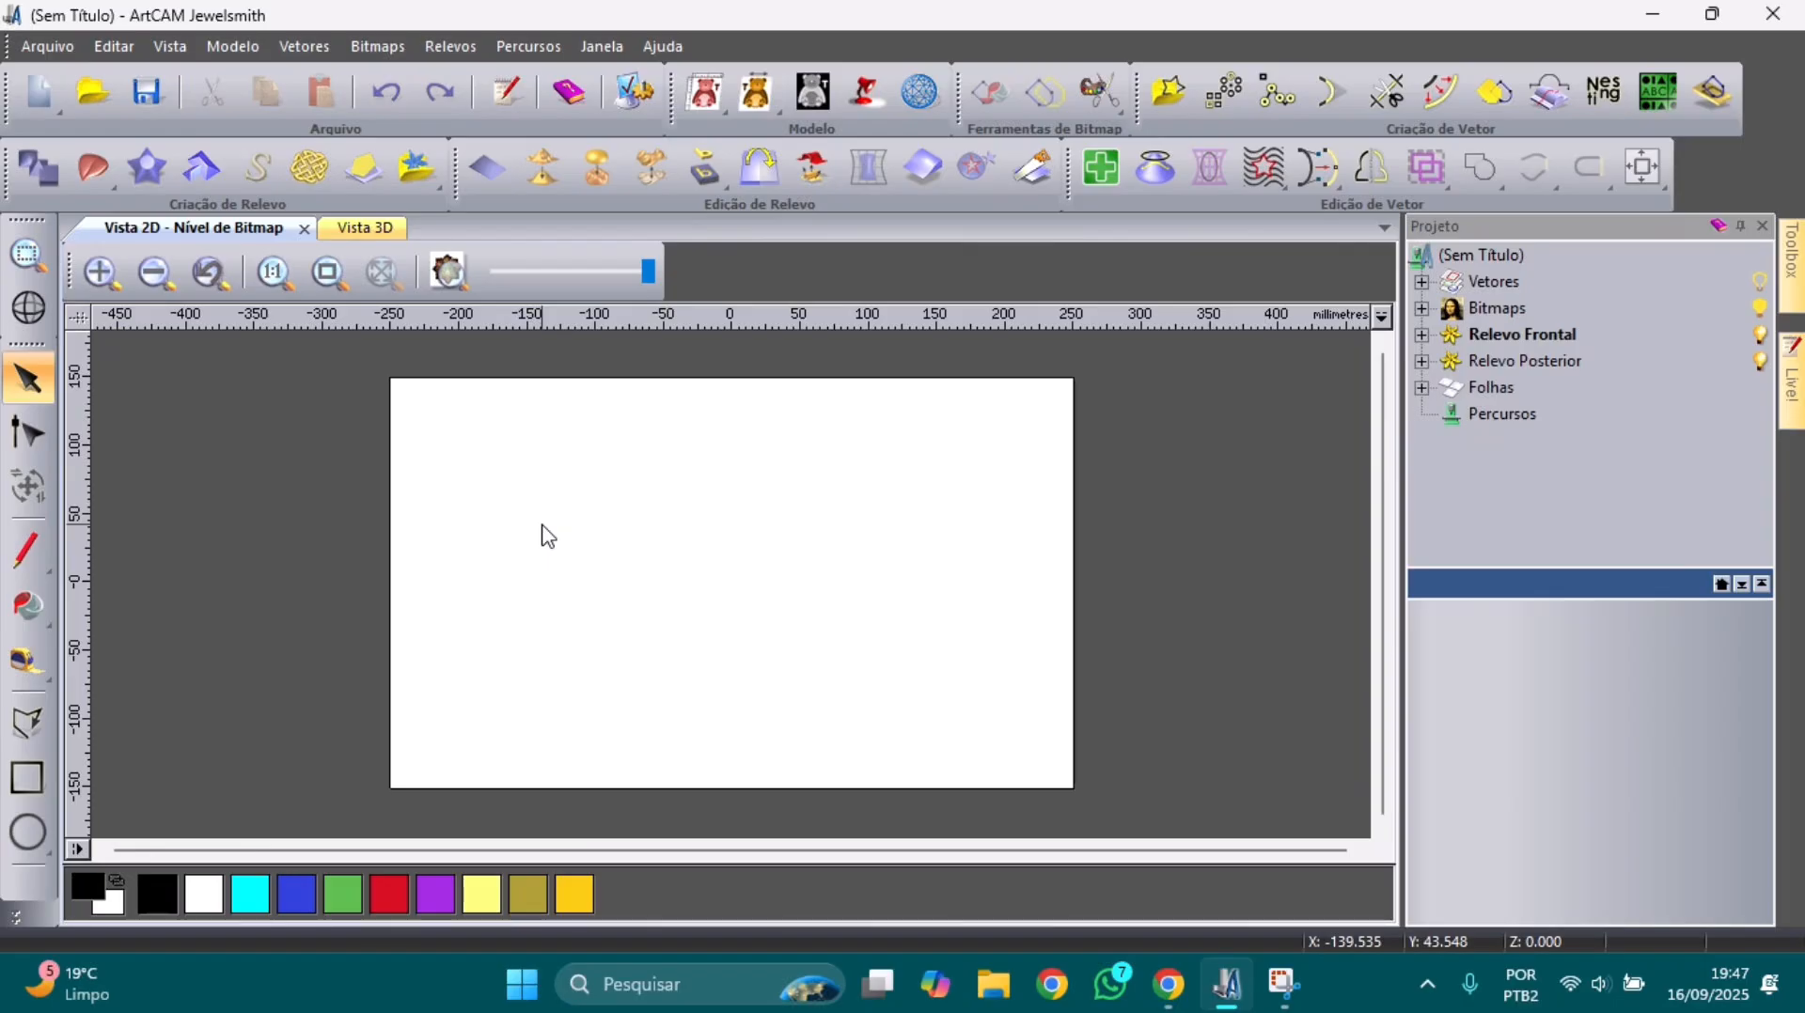
pyautogui.click(28, 829)
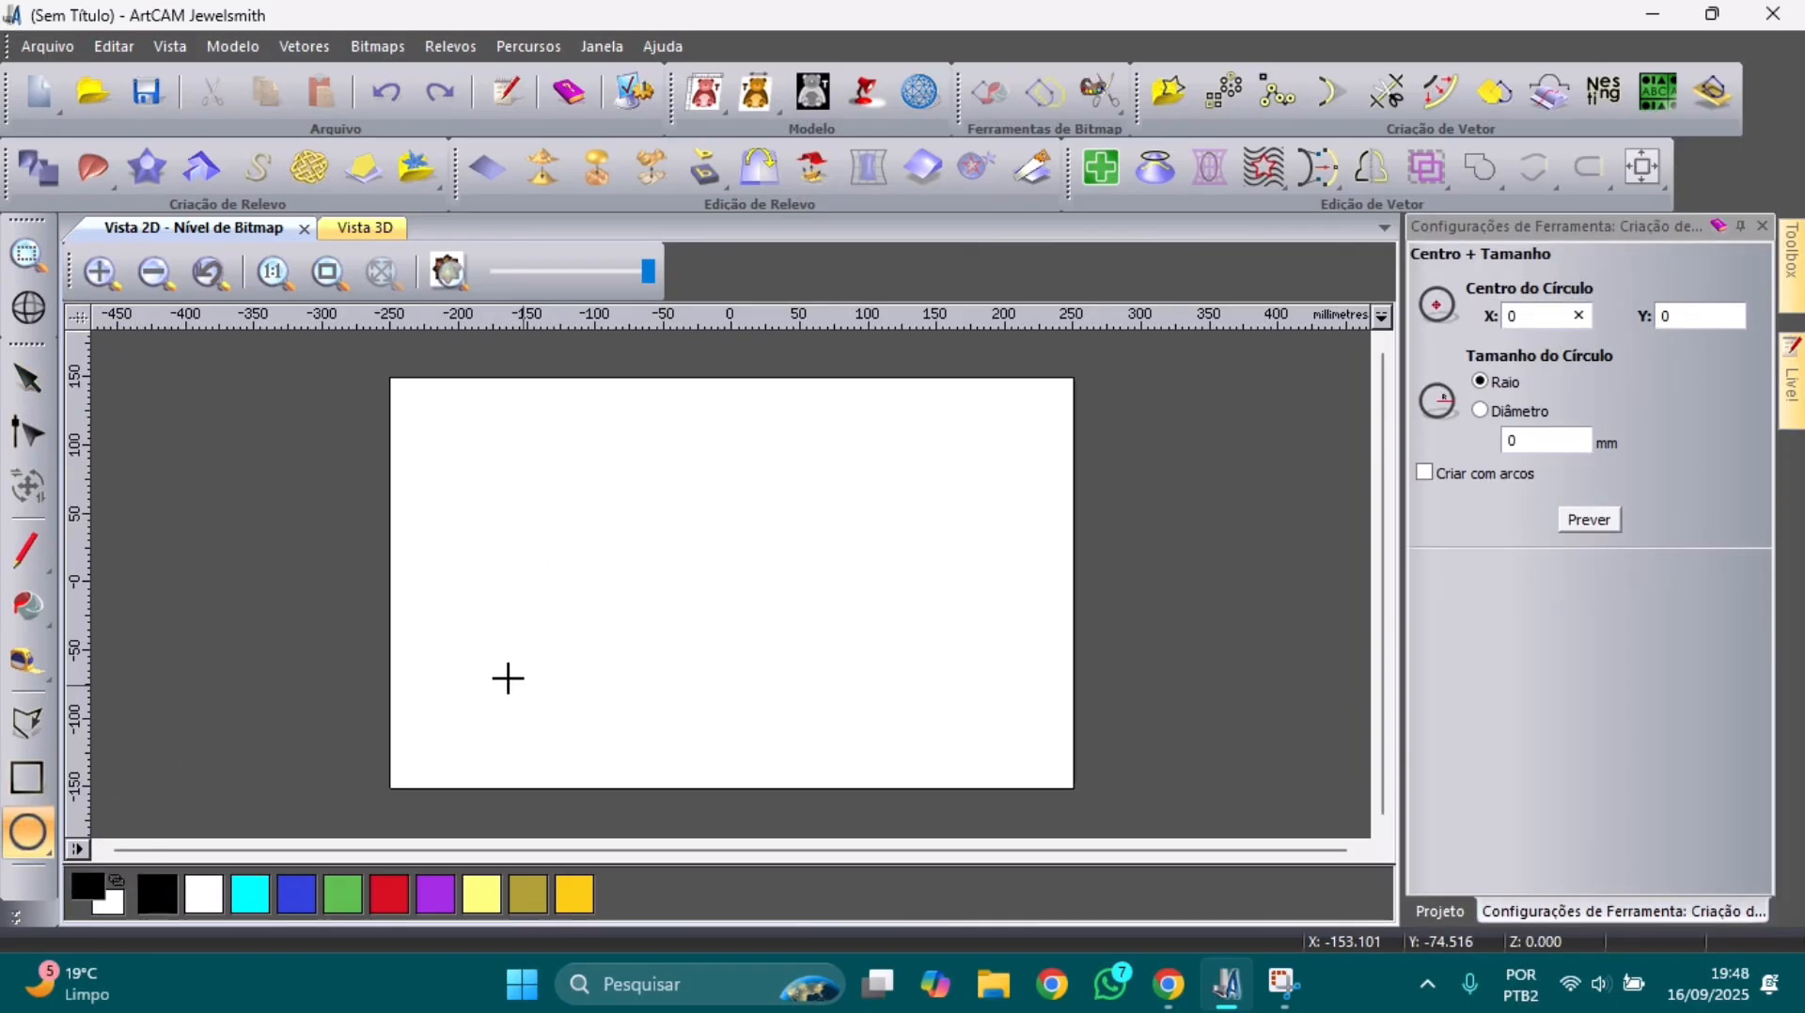
pyautogui.moveTo(588, 511); pyautogui.dragTo(668, 600)
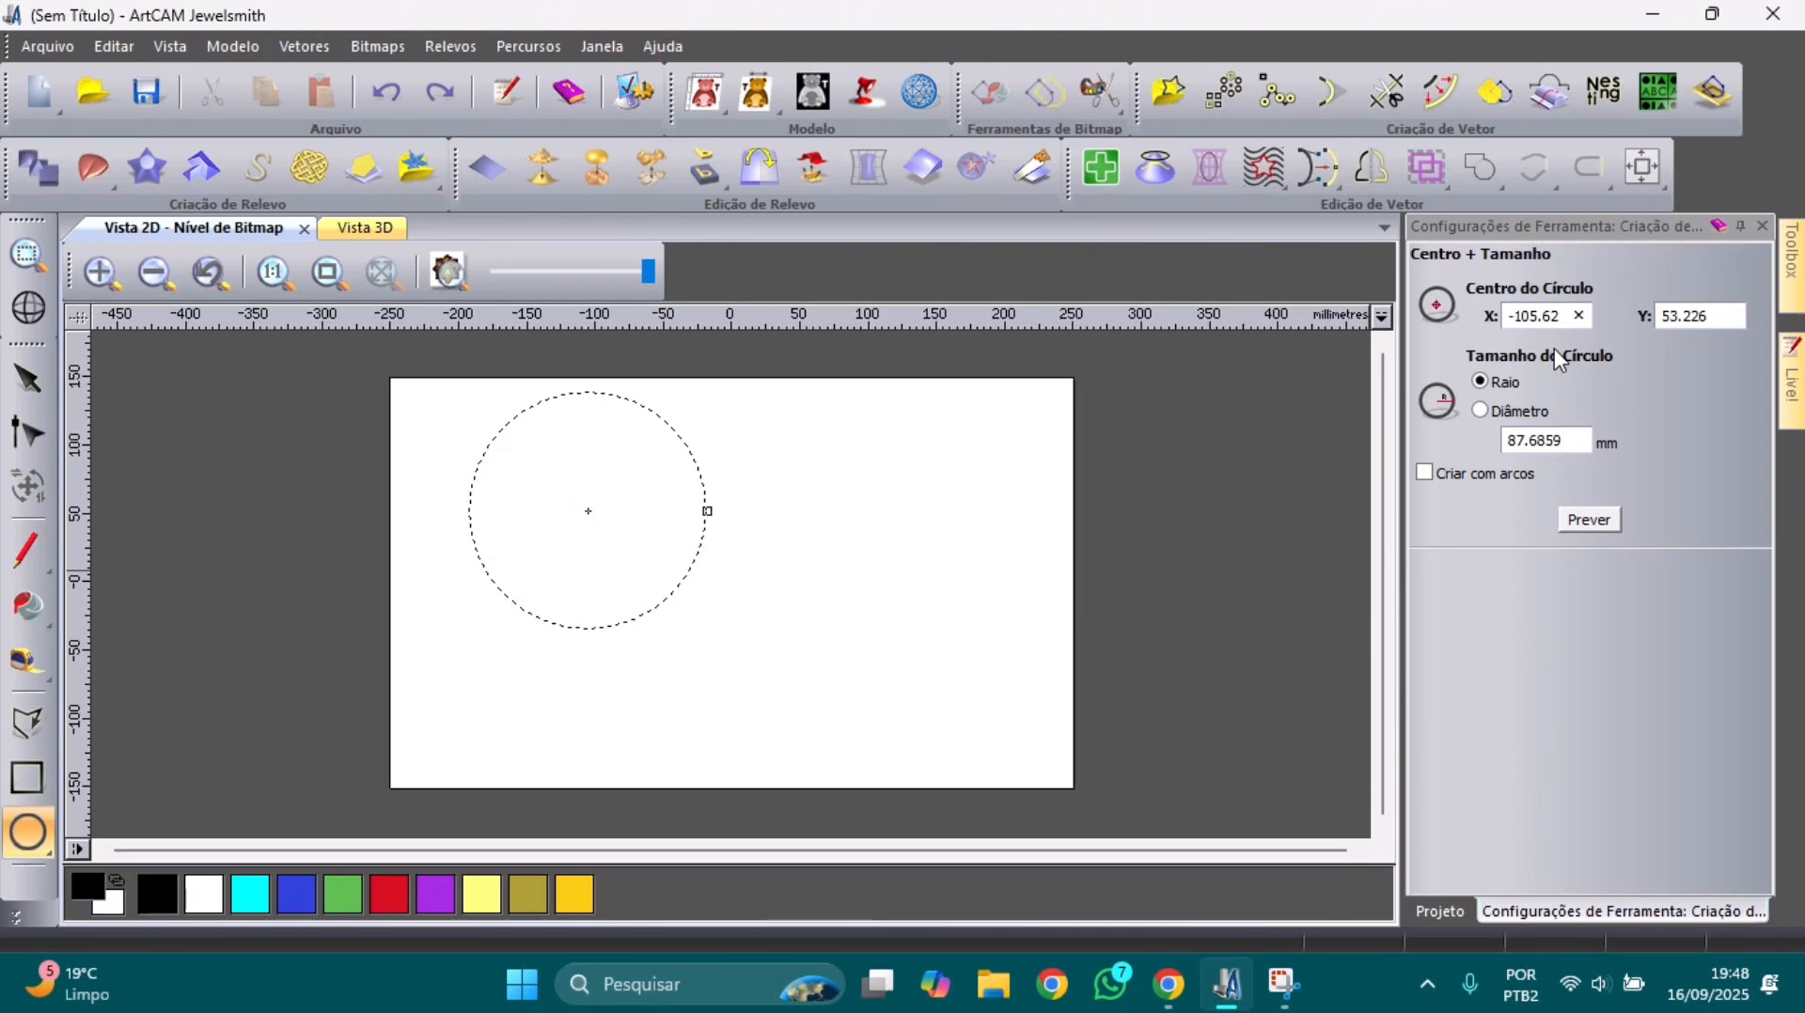
# - Set the circle's diameter to 180 mm and create it
pyautogui.click(1503, 412)
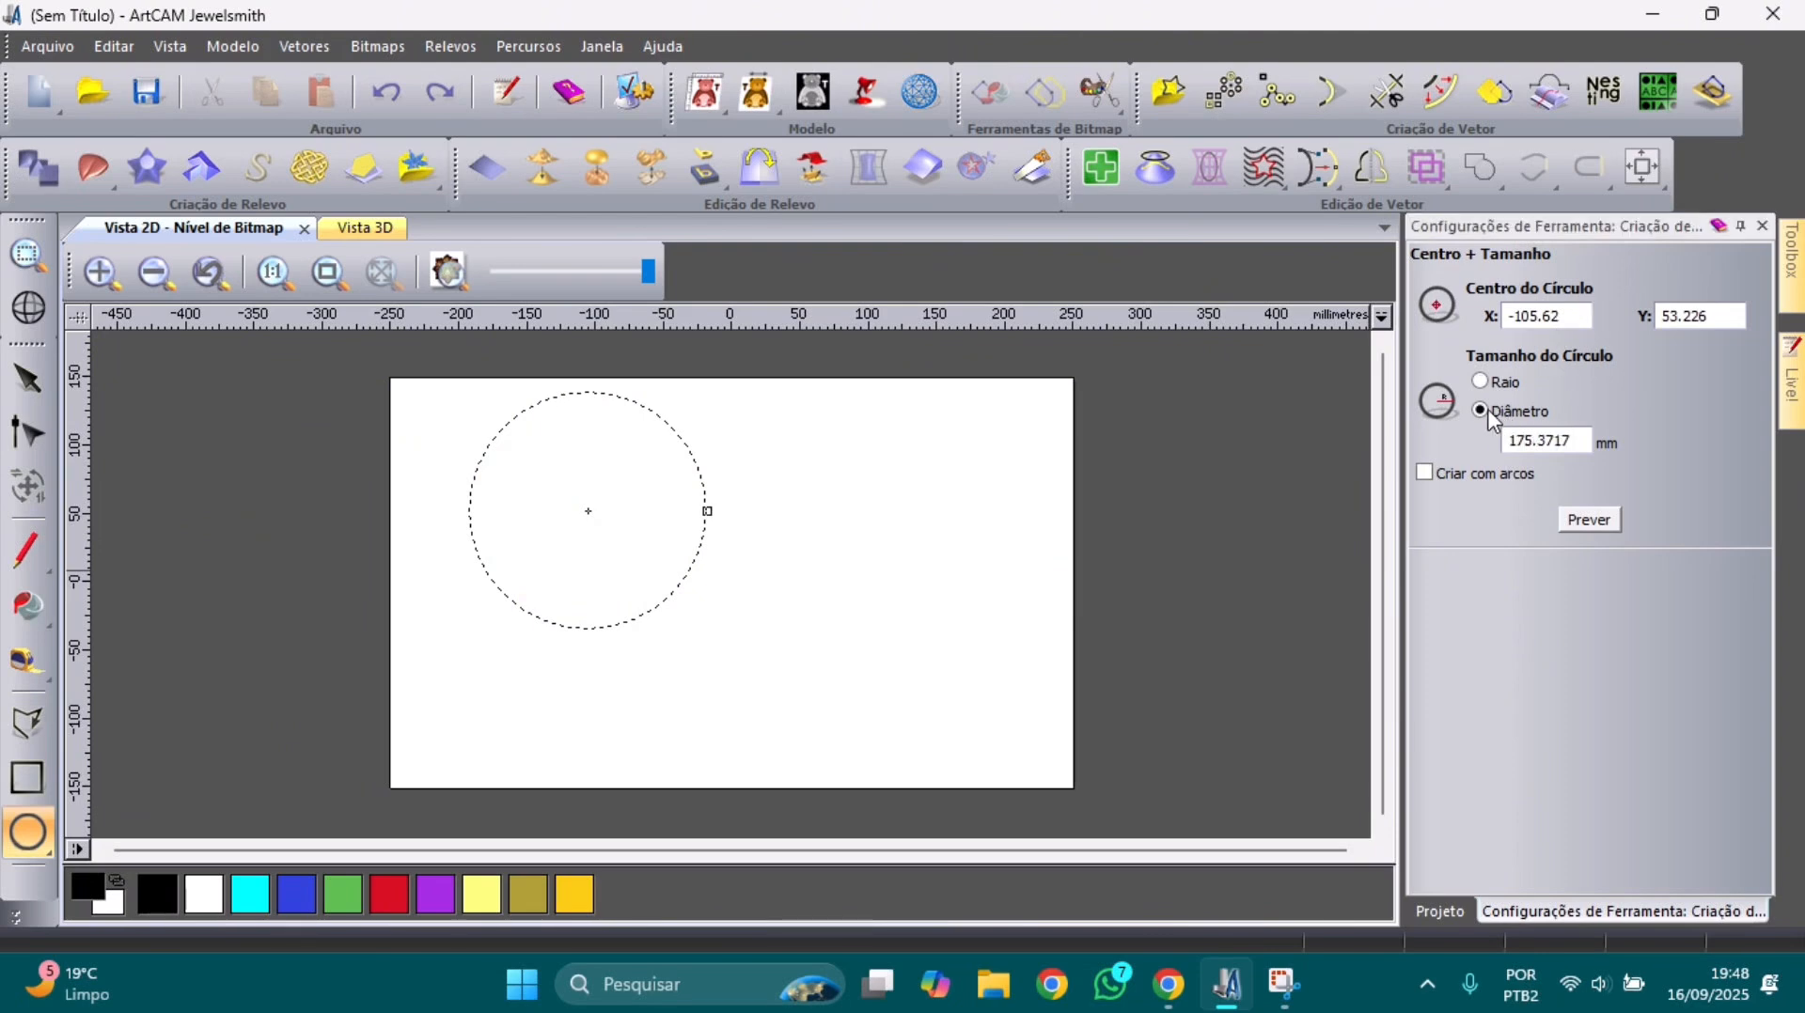
pyautogui.moveTo(1578, 438); pyautogui.dragTo(1478, 440)
pyautogui.write('180')
pyautogui.click(1587, 520)
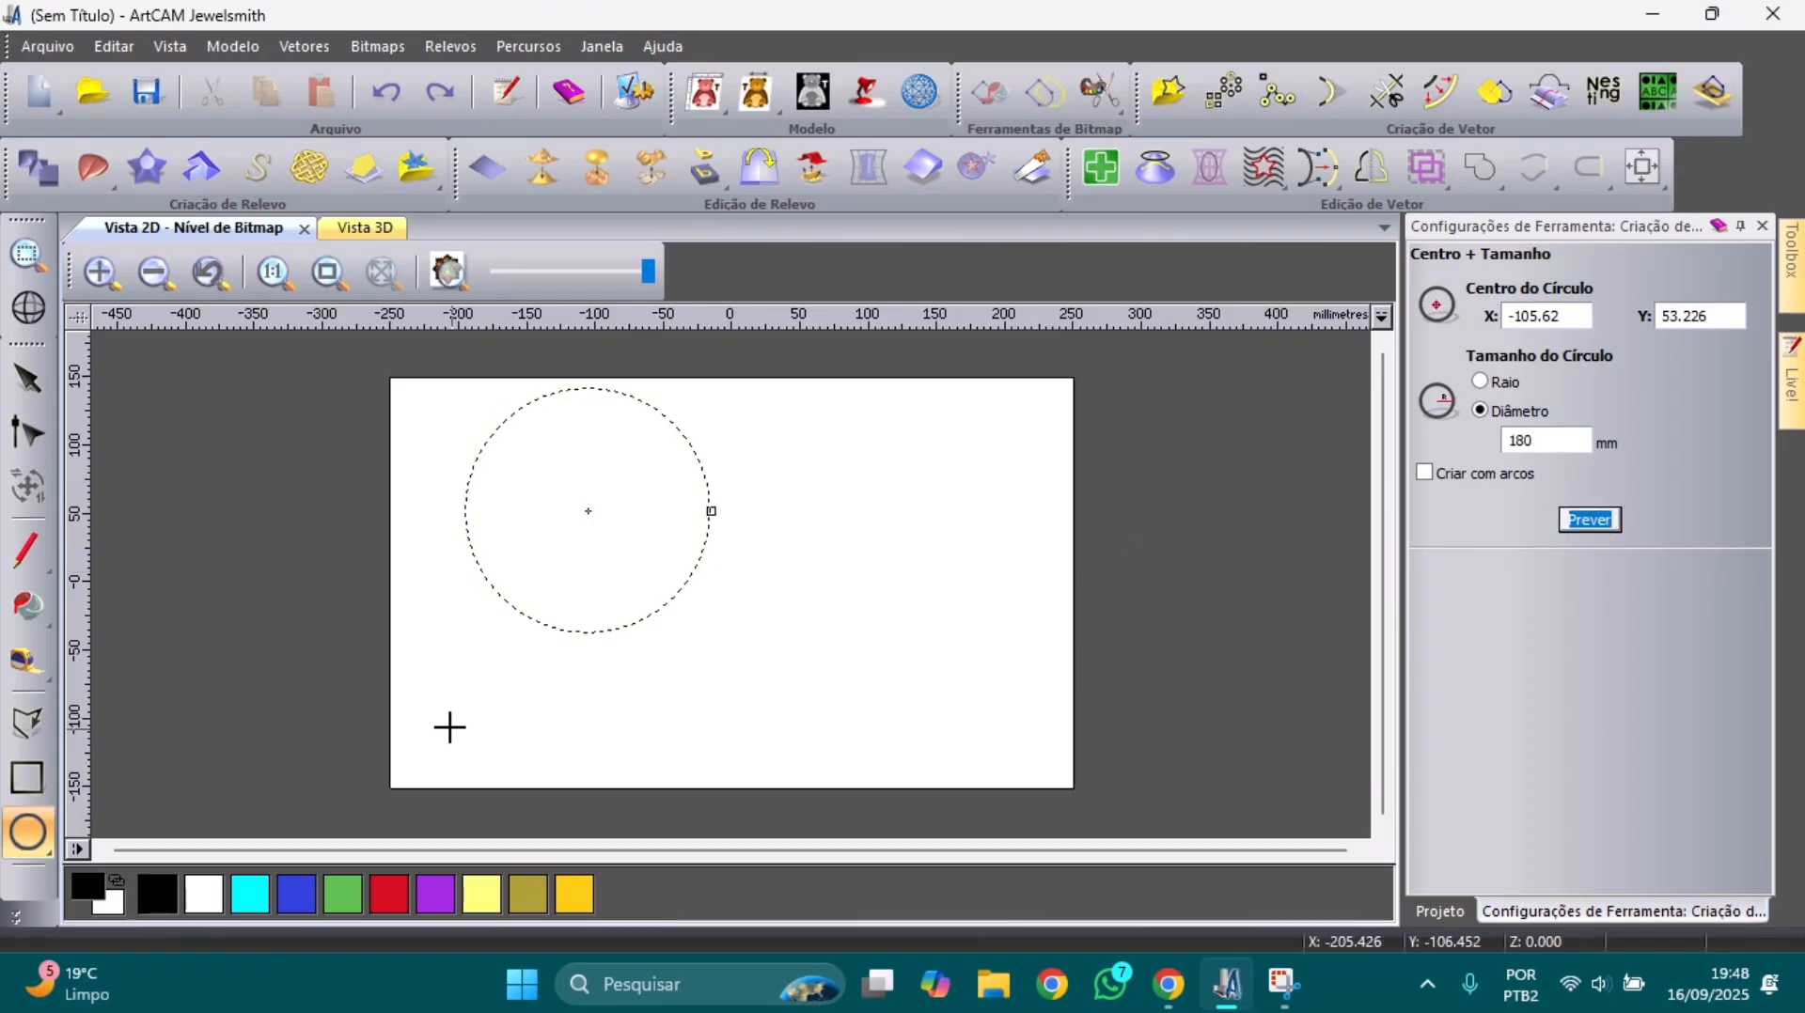
pyautogui.click(721, 636)
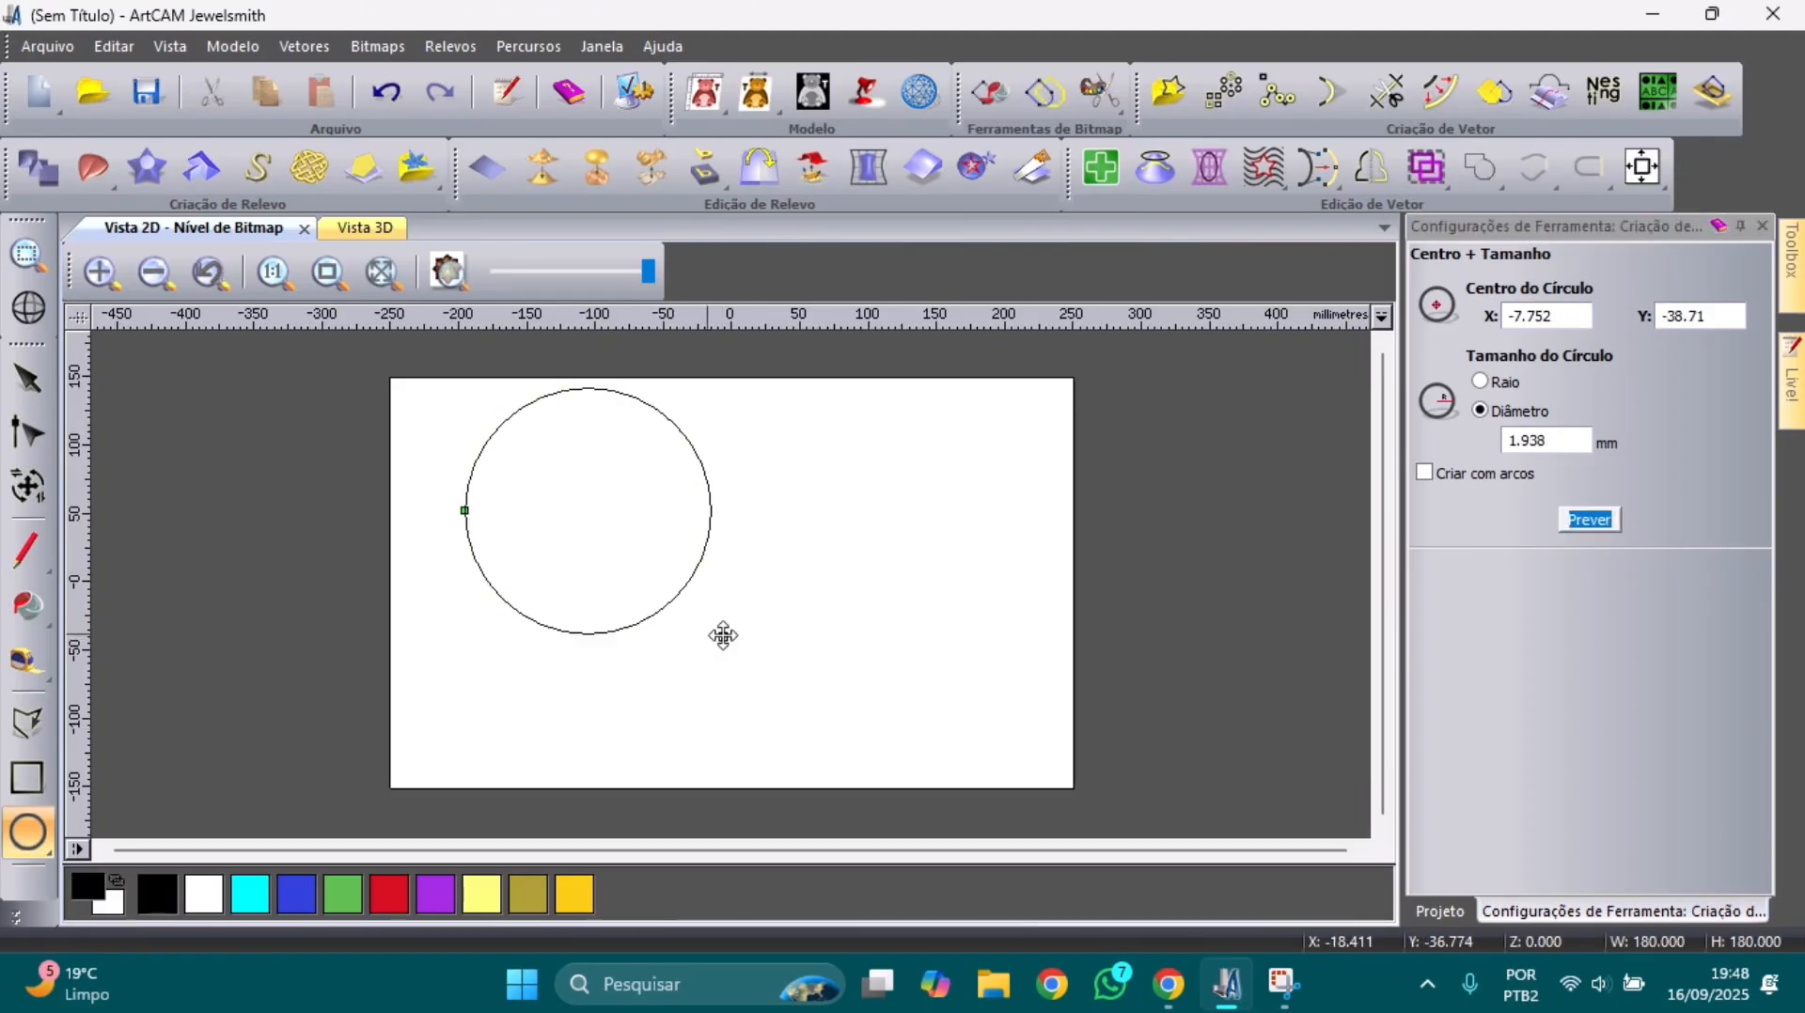
# - Select the circle and centre it in the model
pyautogui.click(40, 383)
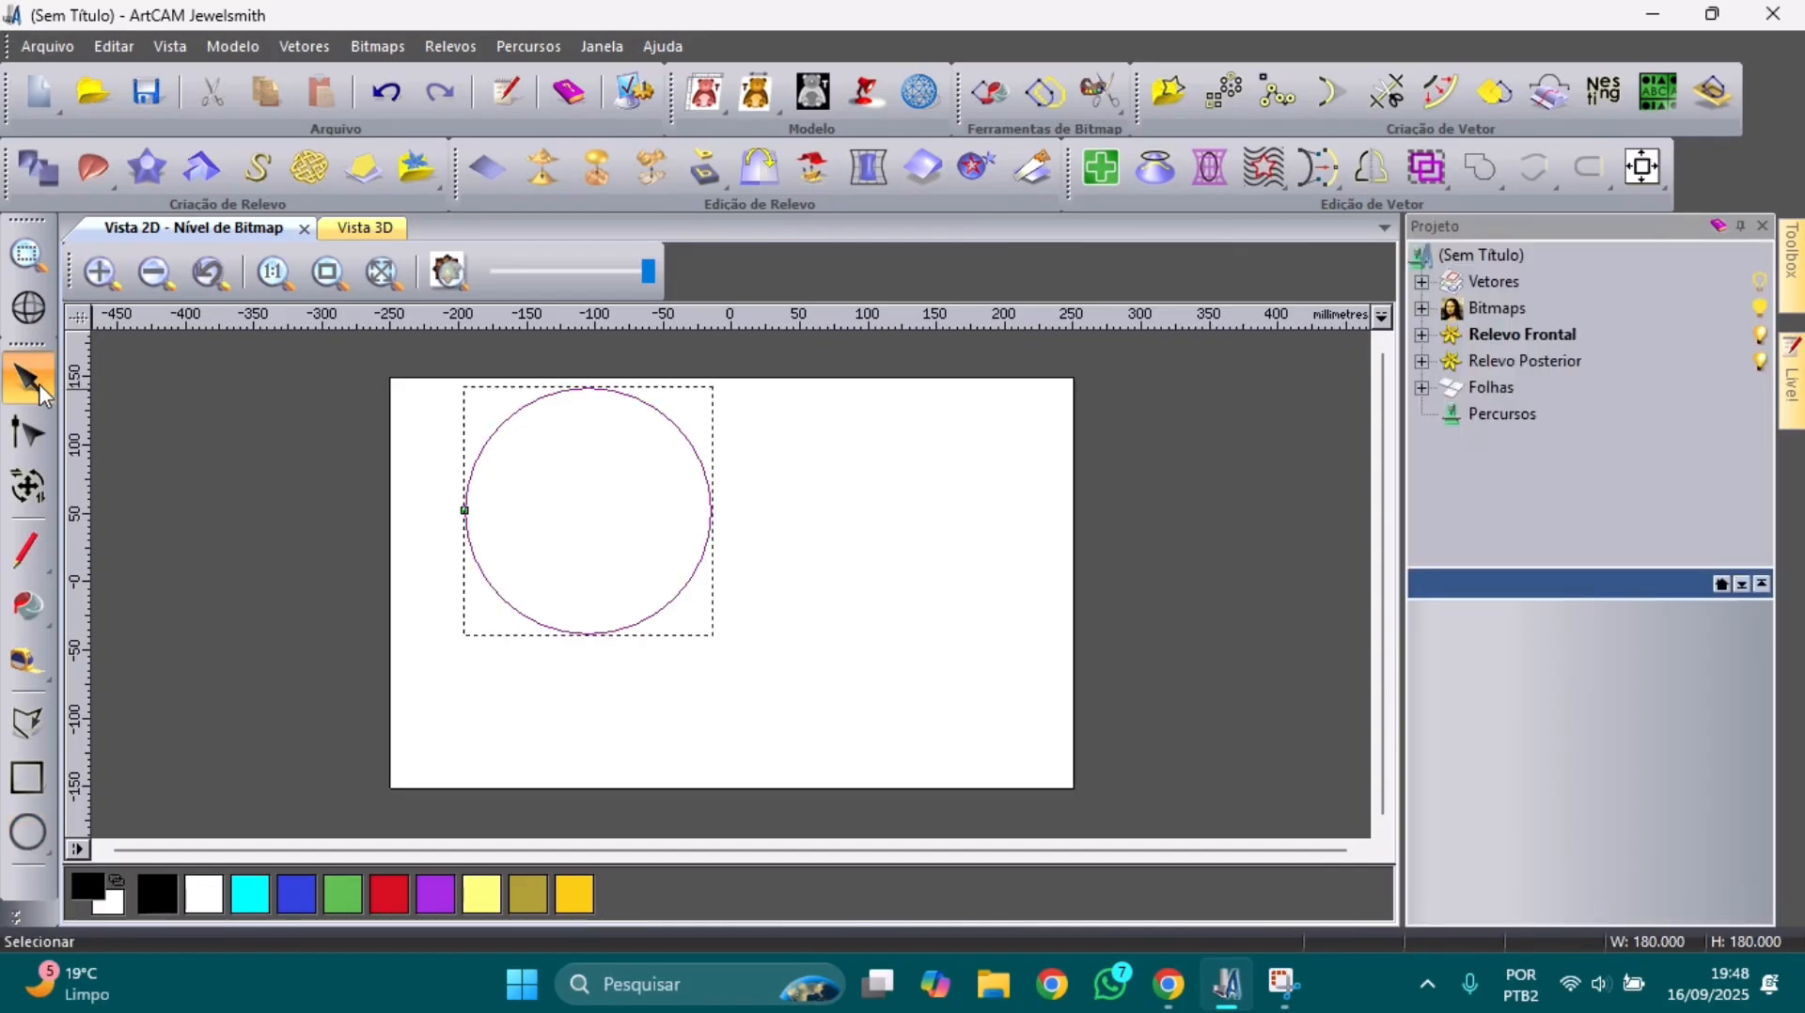
pyautogui.moveTo(709, 499); pyautogui.dragTo(814, 582)
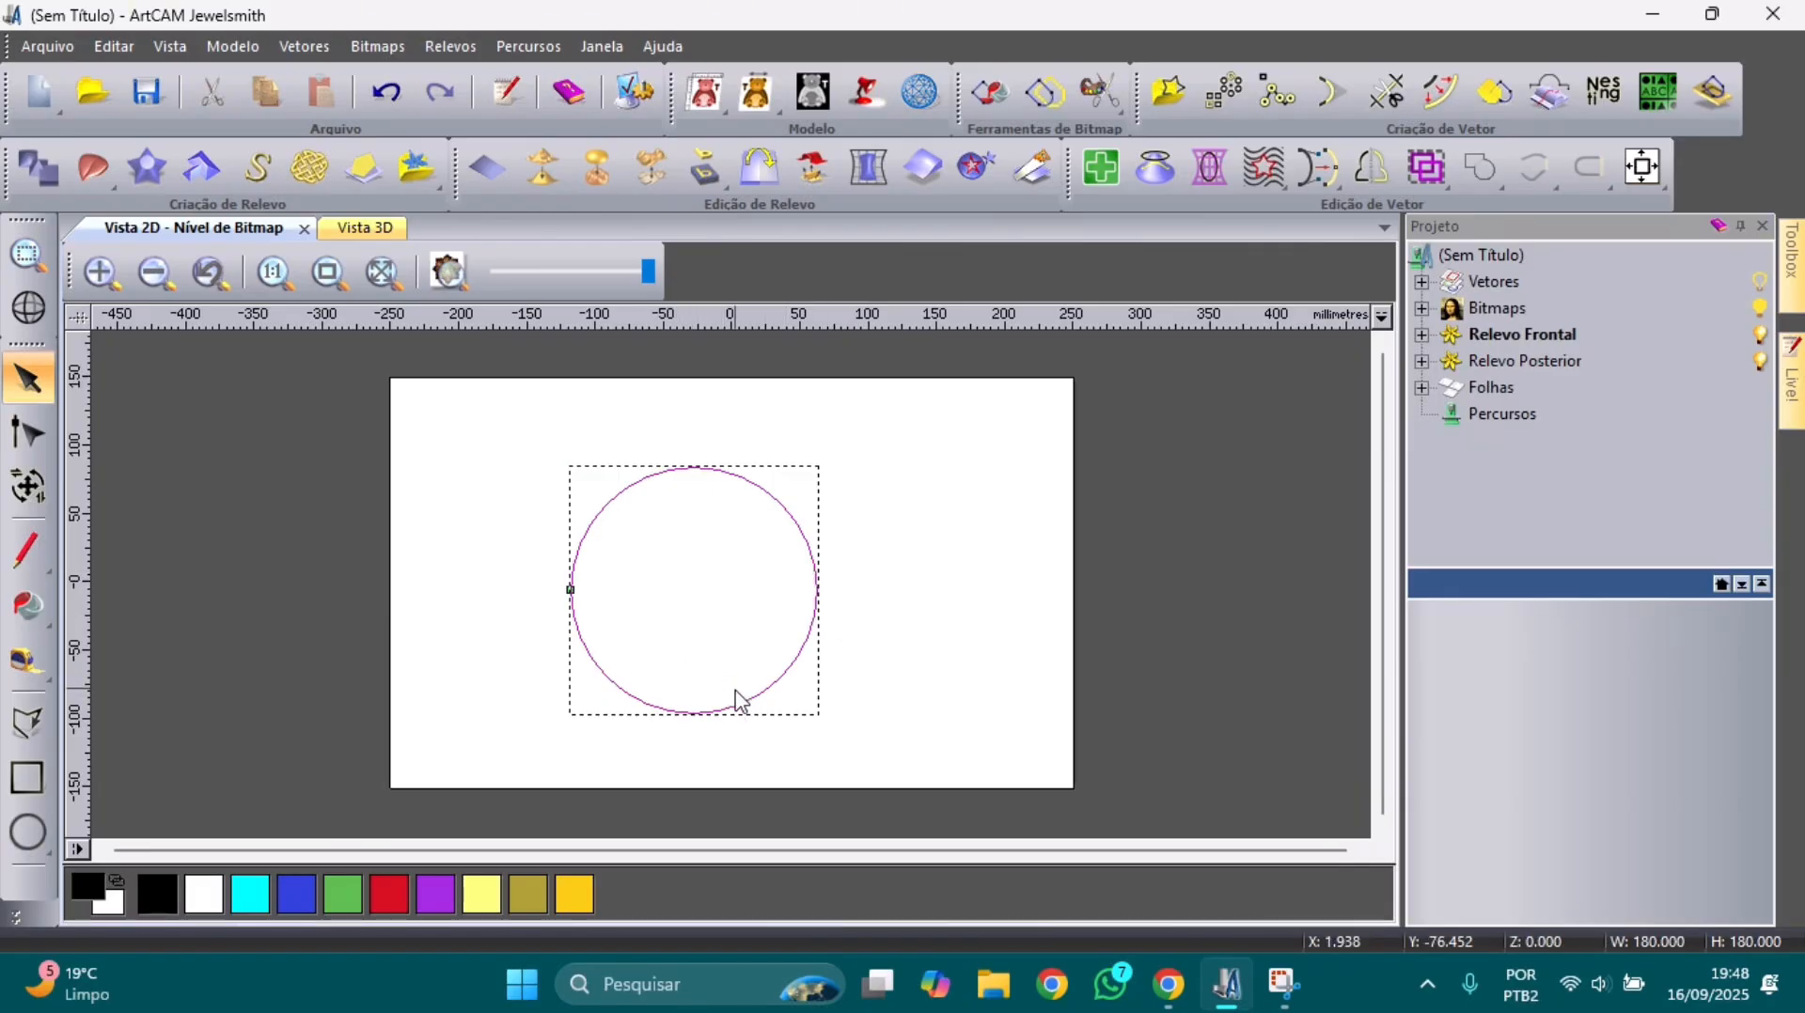
pyautogui.press('F9')
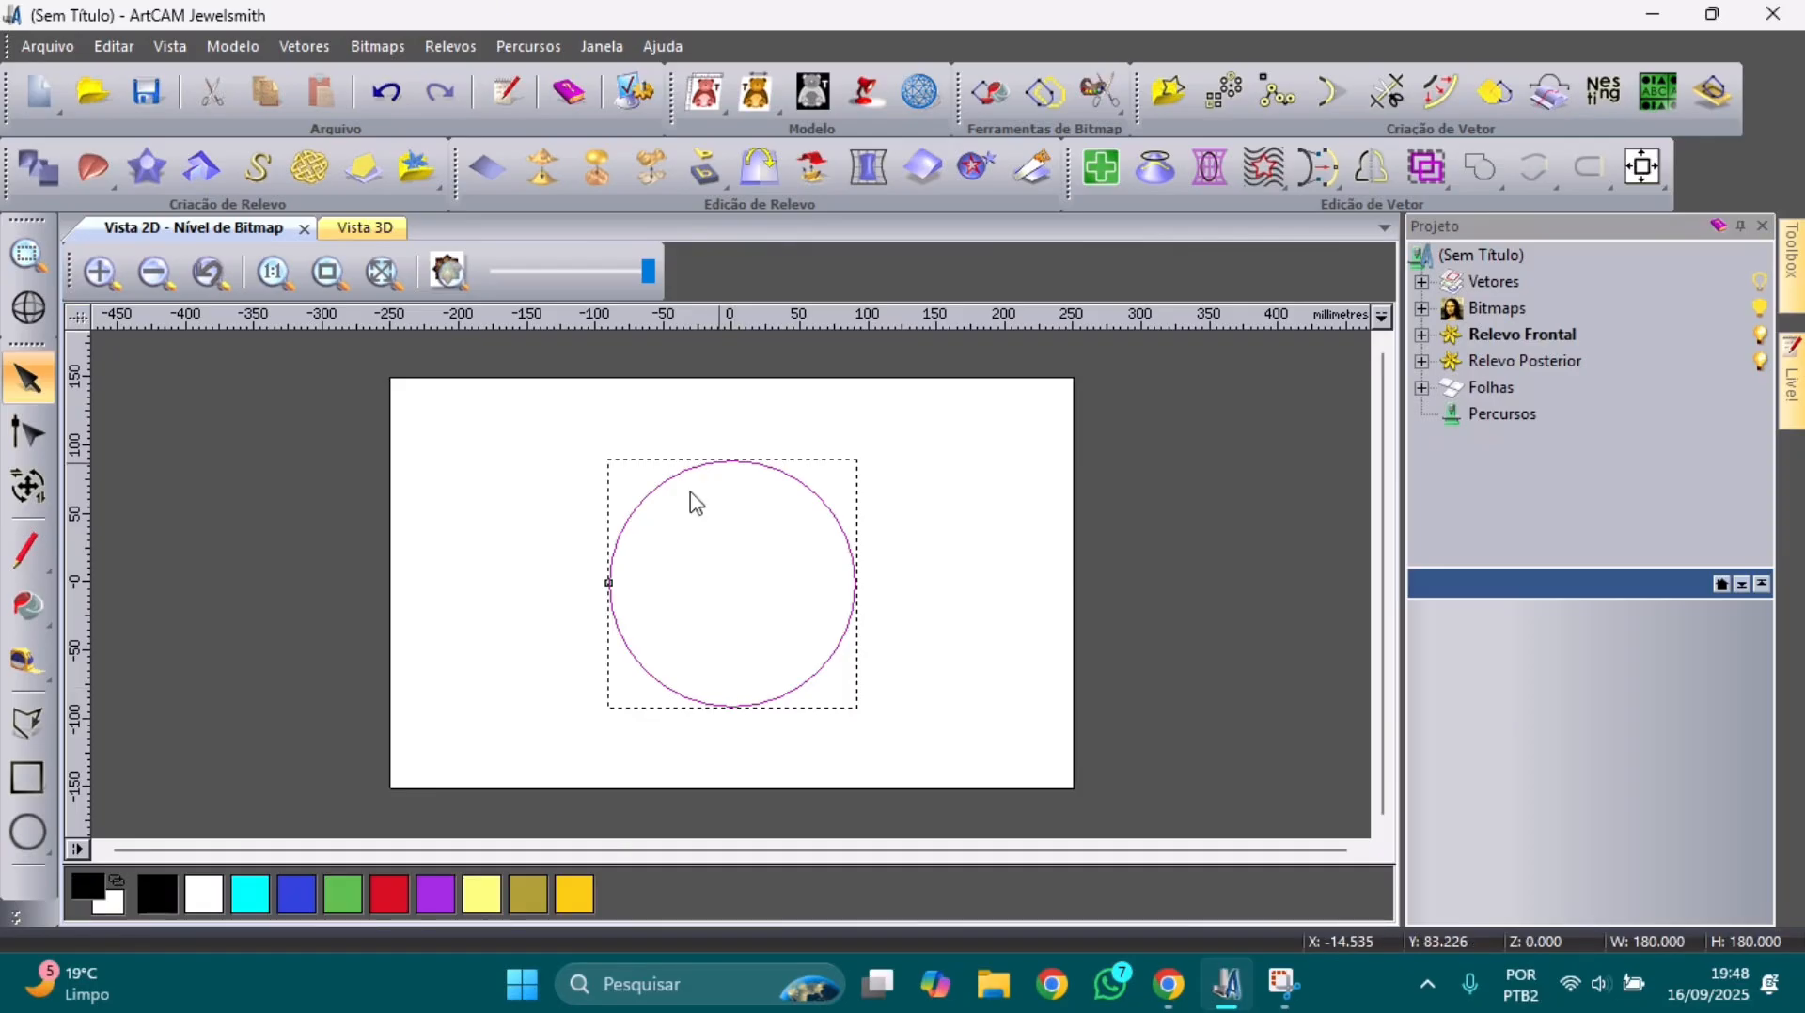
# - Start a new 2D roughing toolpath (Desbaste) for the selected circle and set its final depth to 10 mm
pyautogui.click(547, 49)
pyautogui.moveTo(619, 156)
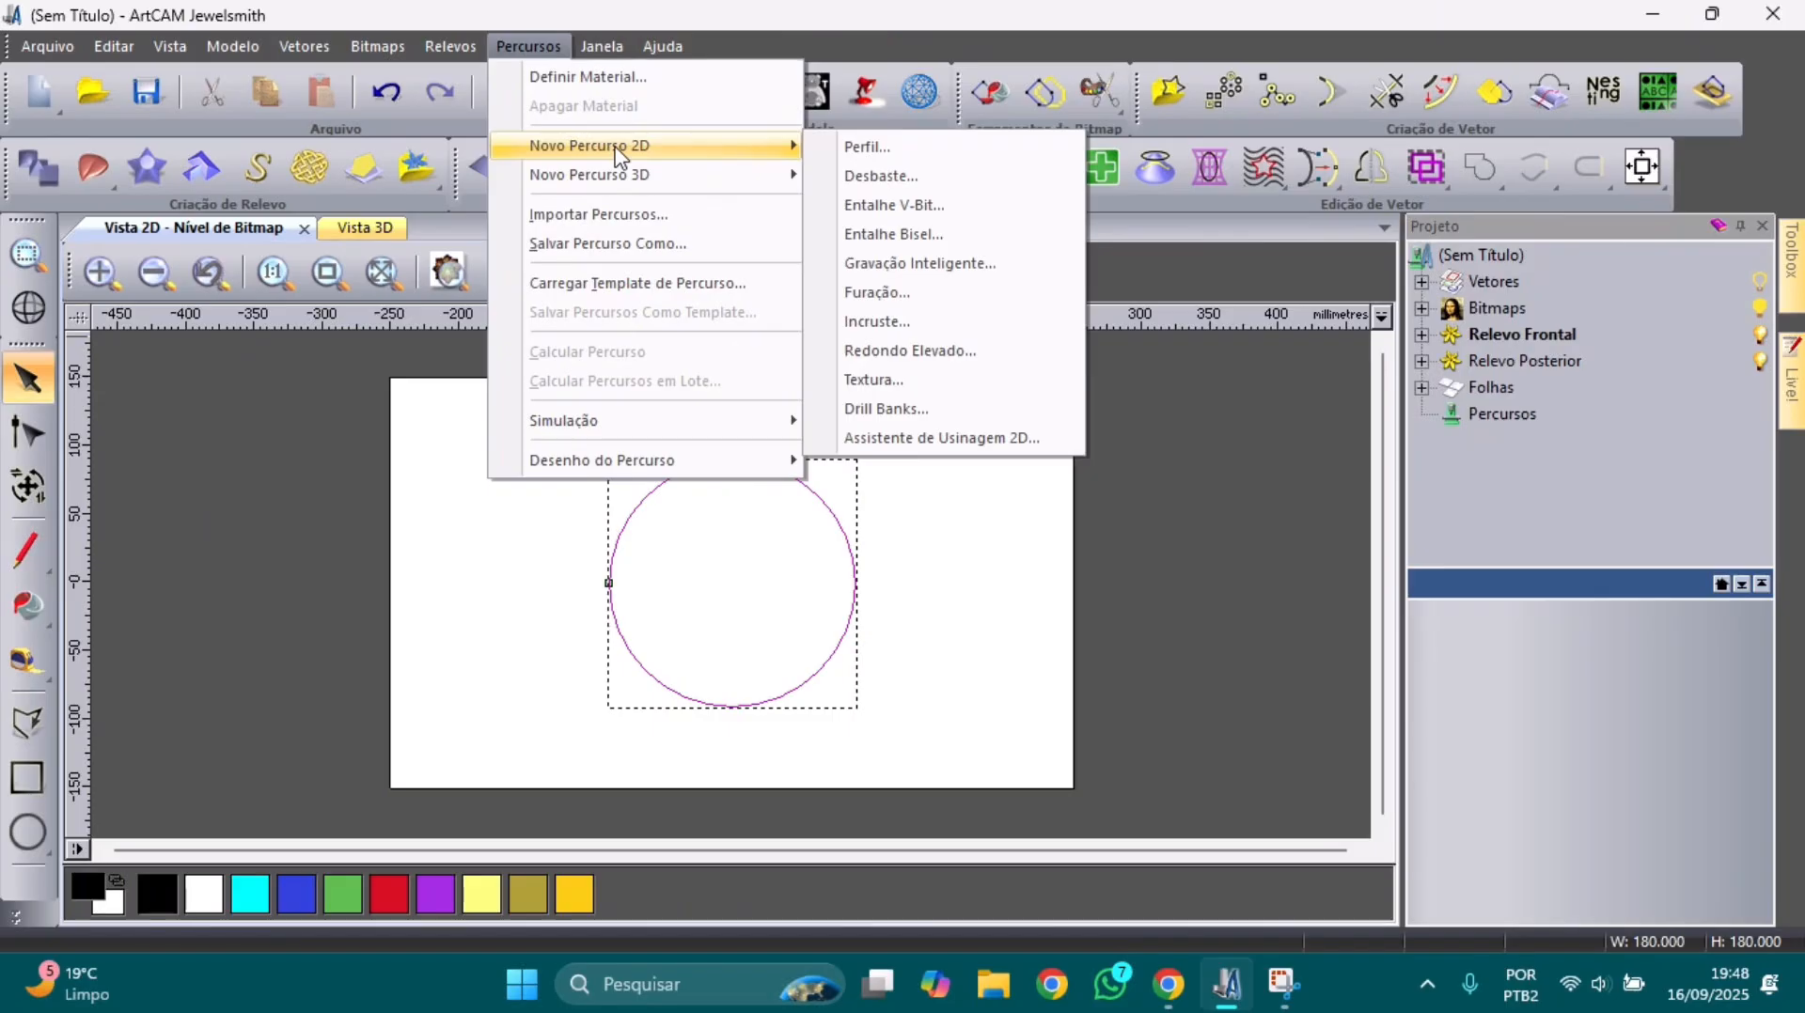
pyautogui.click(889, 180)
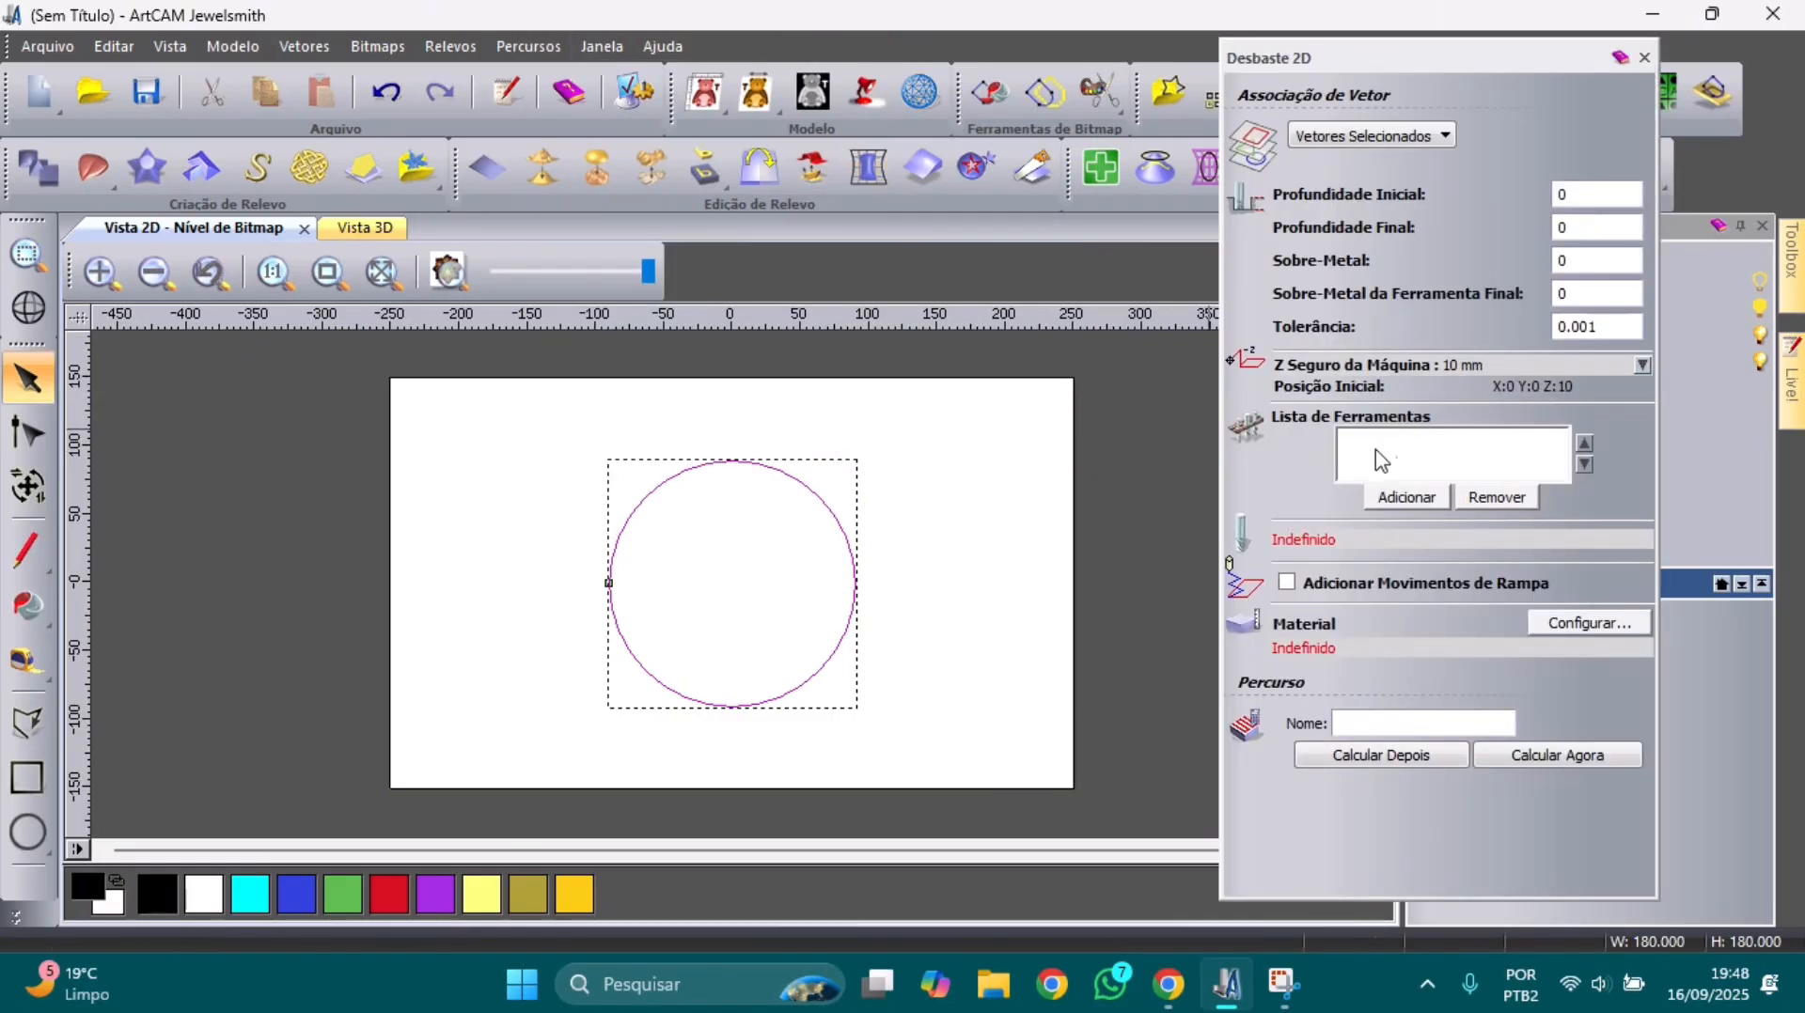
pyautogui.click(1589, 229)
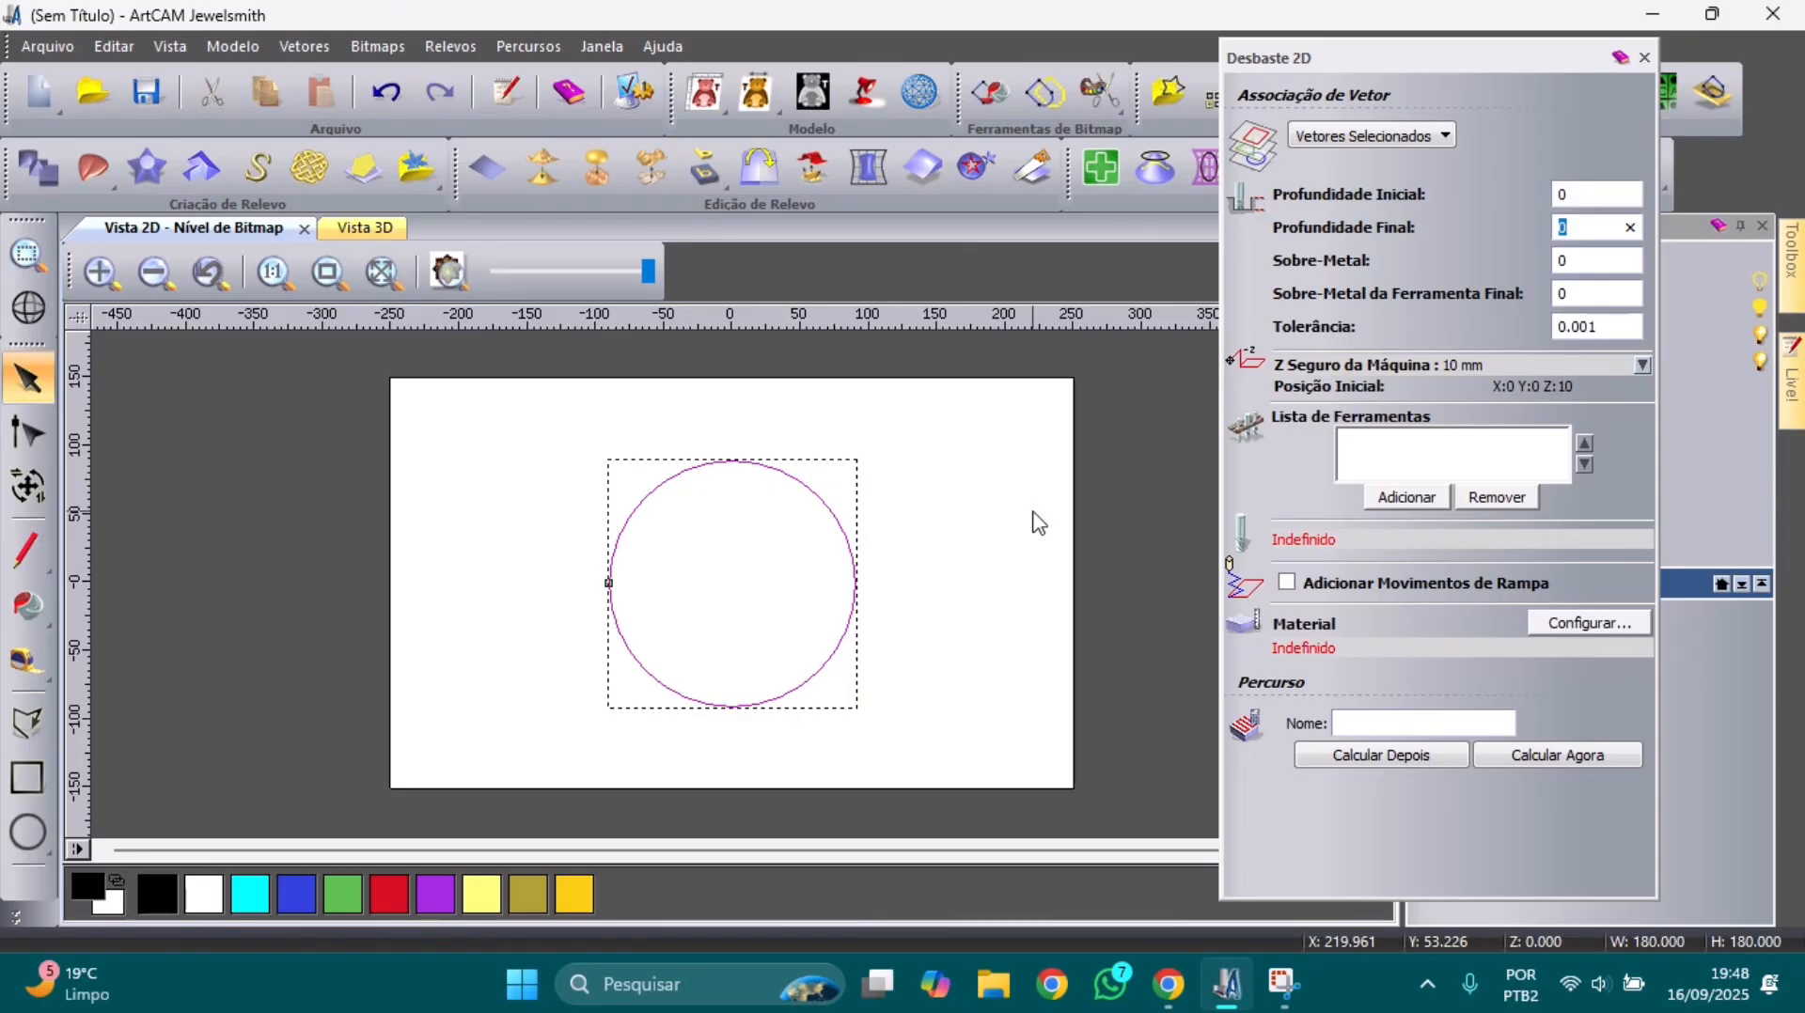
pyautogui.write('10')
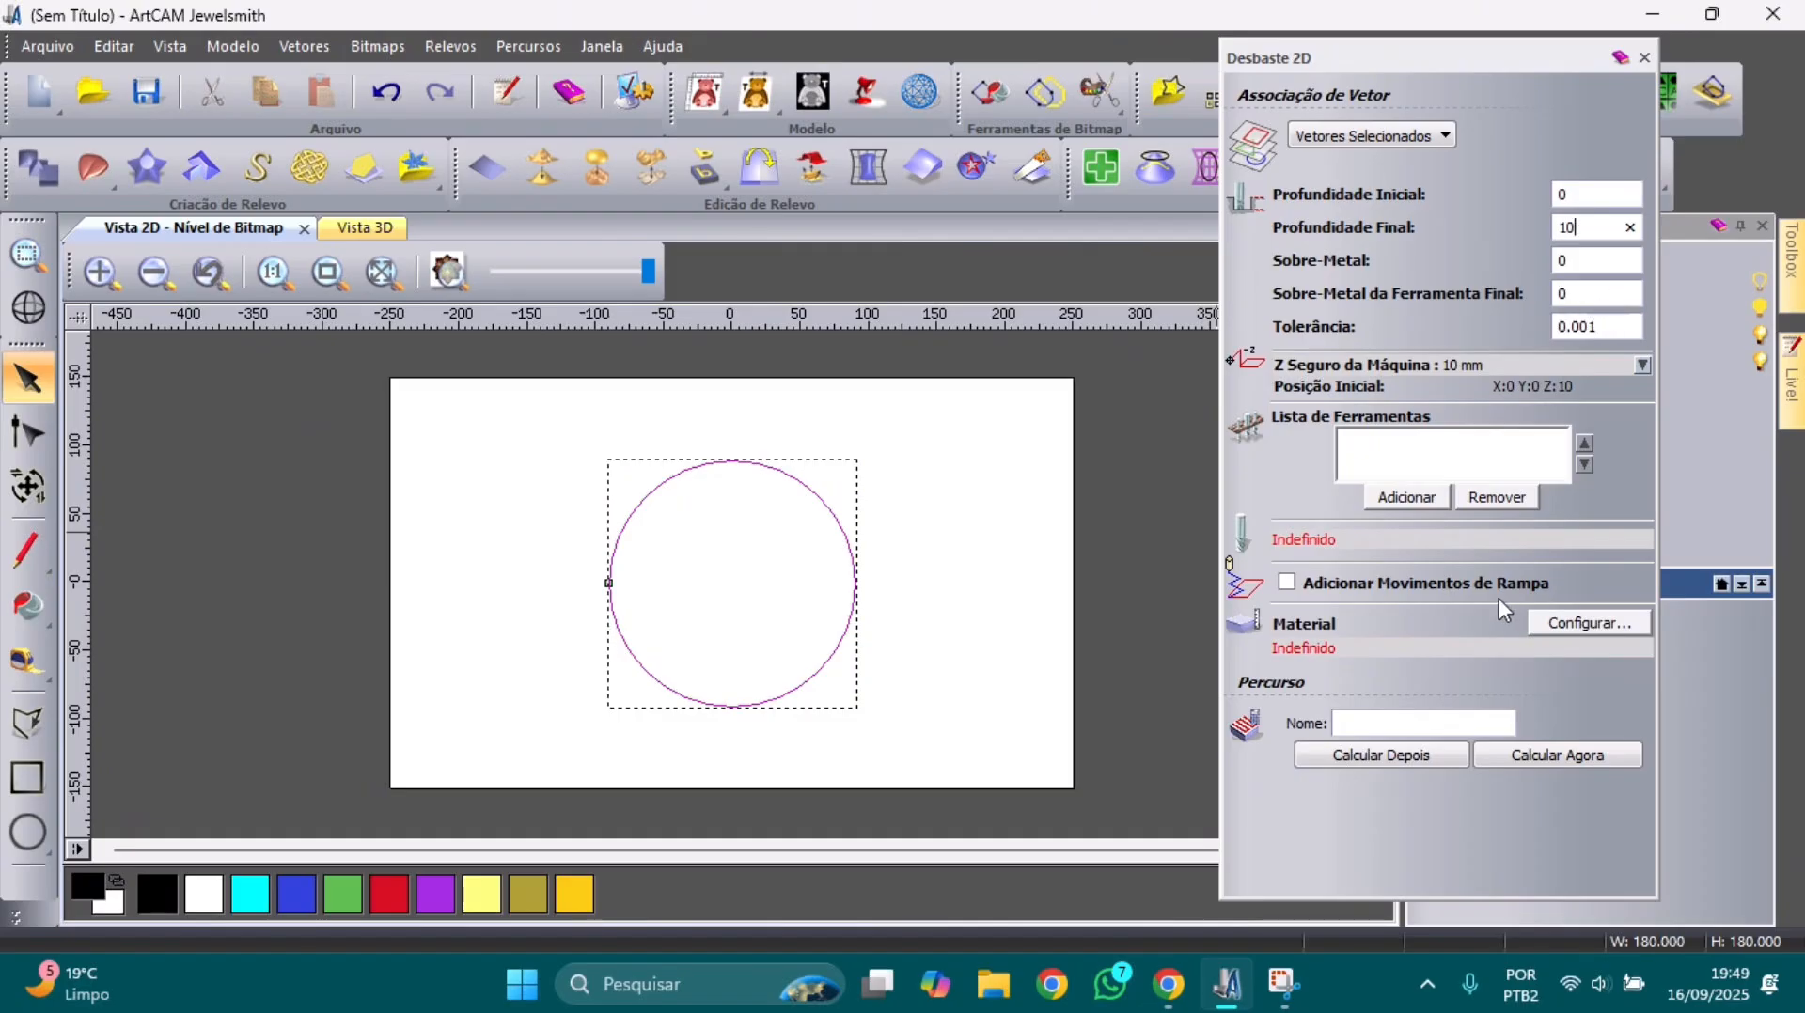
# - Add the wood or plastic tool End Mill 6 mm to the toolpath's tool list
pyautogui.click(1404, 497)
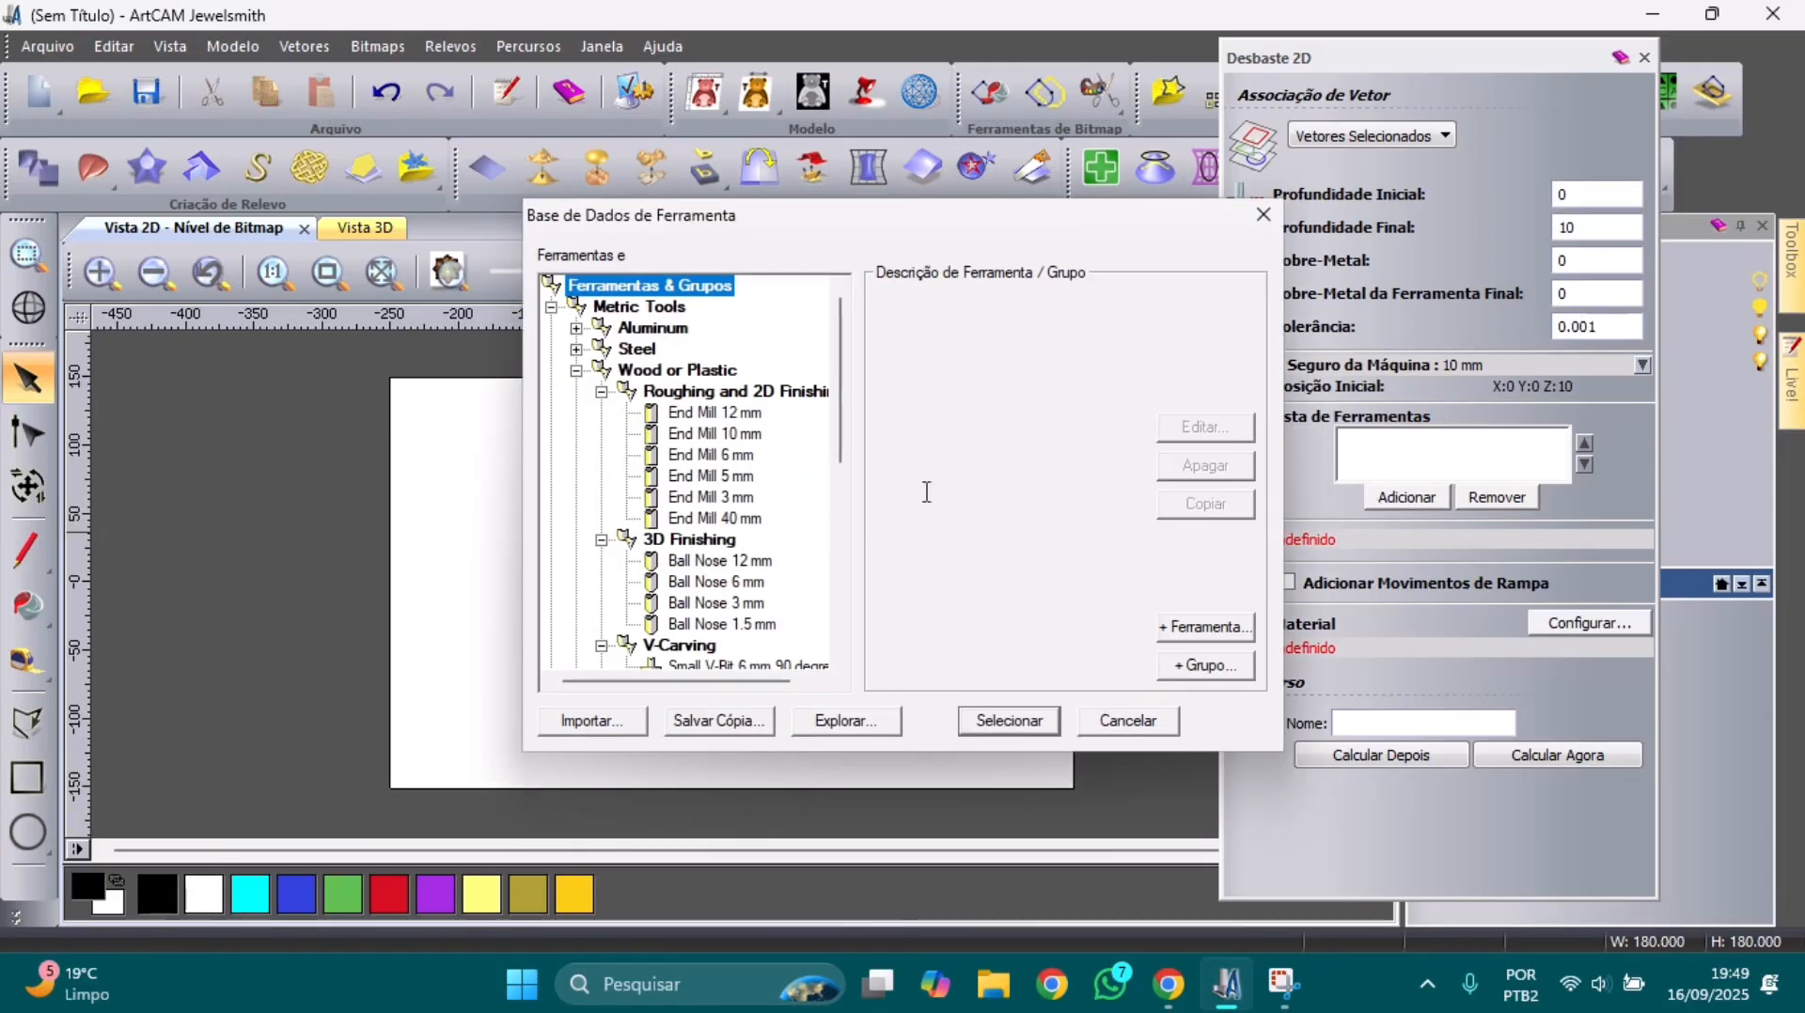
pyautogui.click(753, 461)
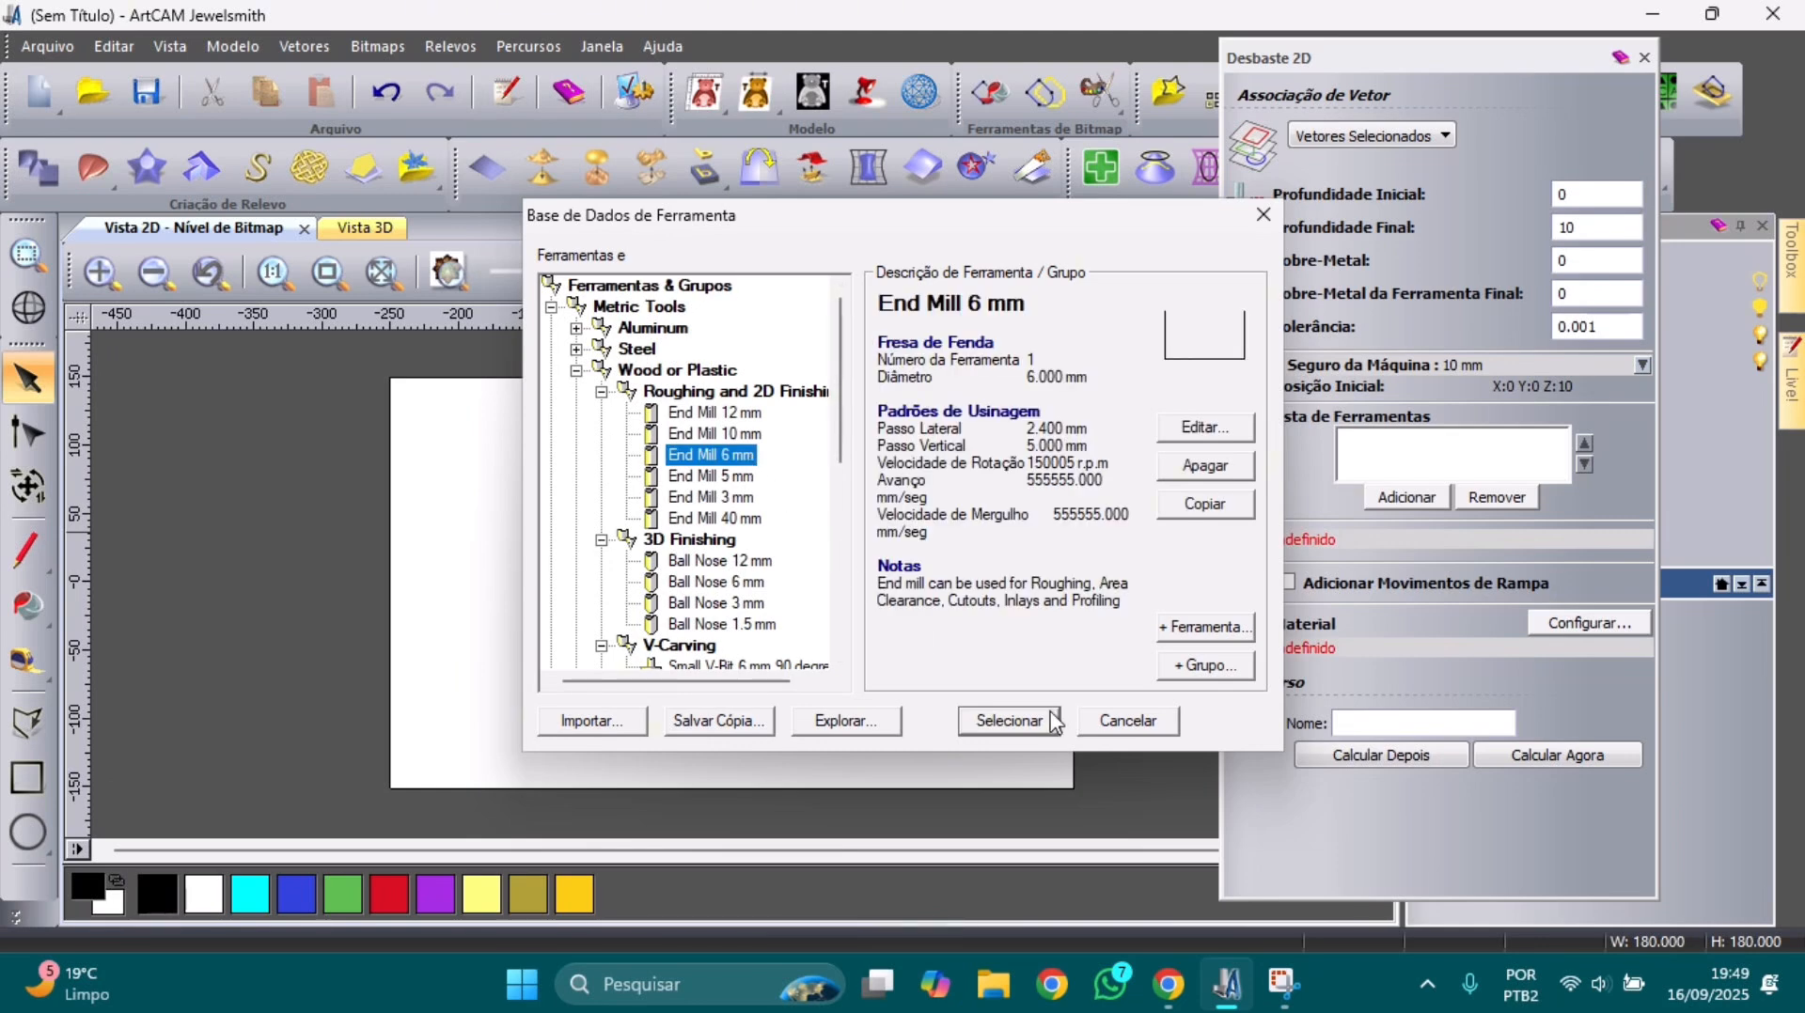
pyautogui.click(1007, 721)
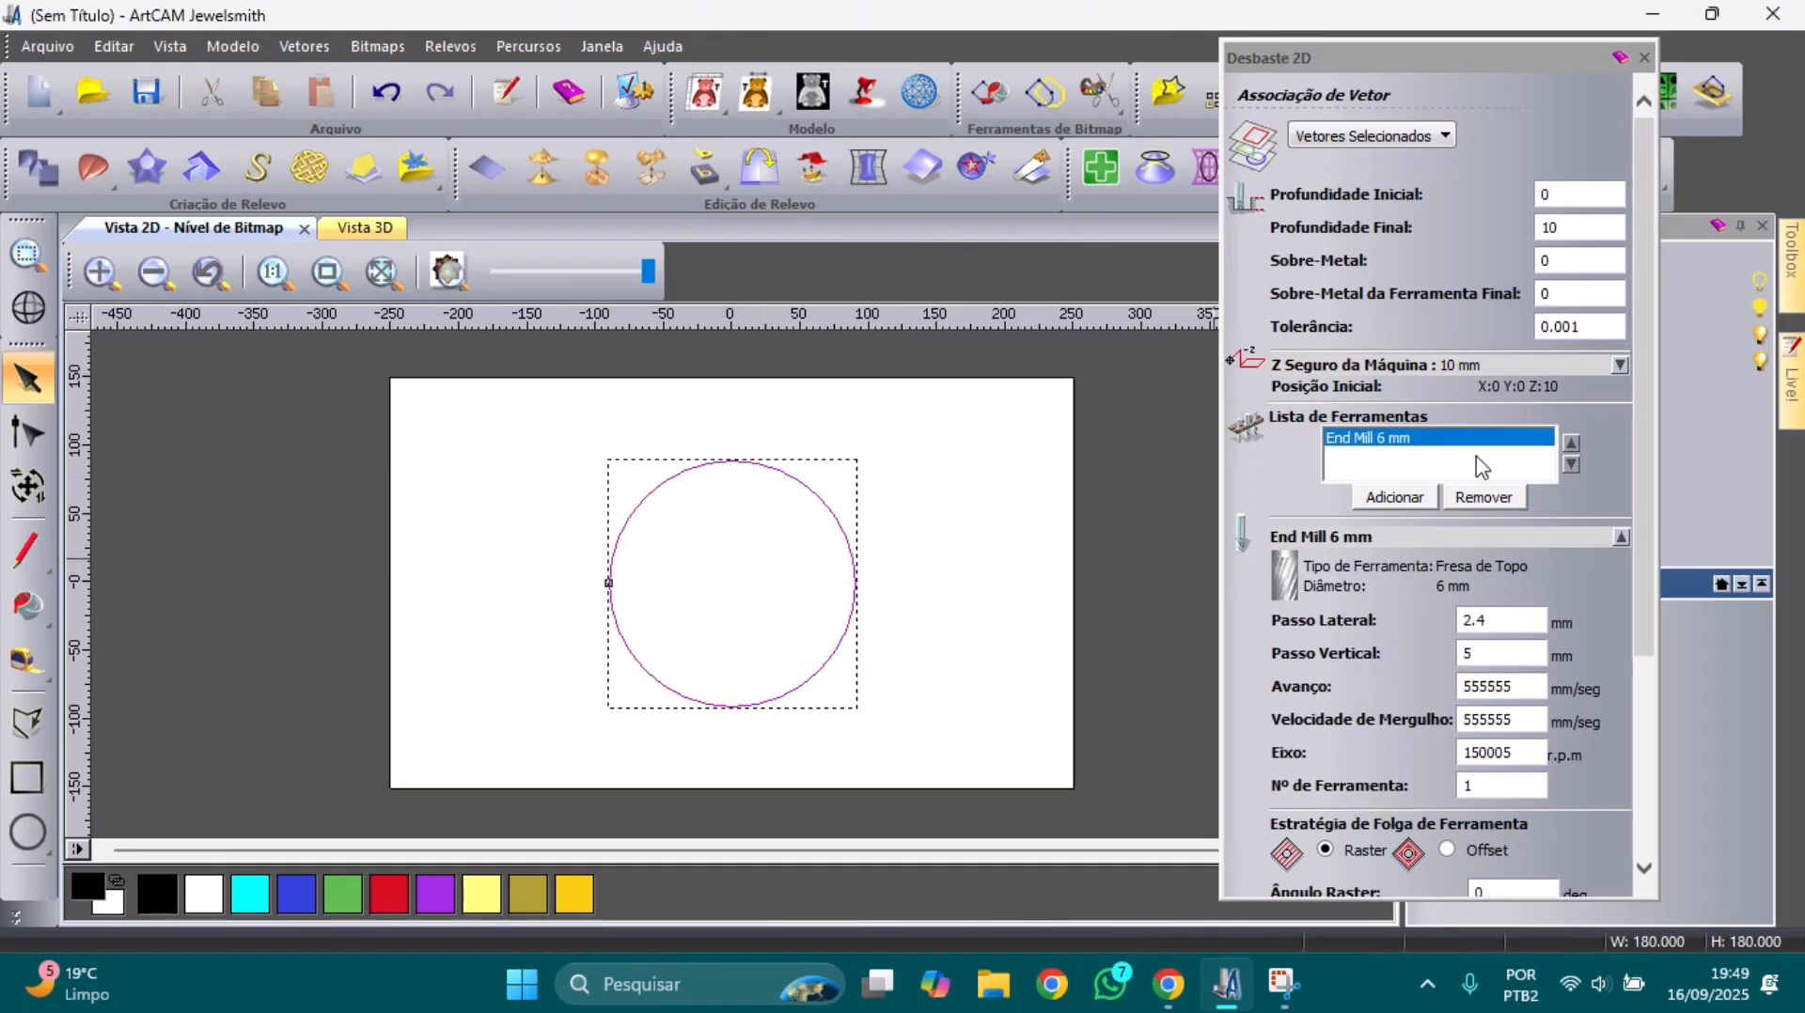
# - Add End Mill 10 mm to the tool list as a second tool and remove it again
pyautogui.click(1406, 498)
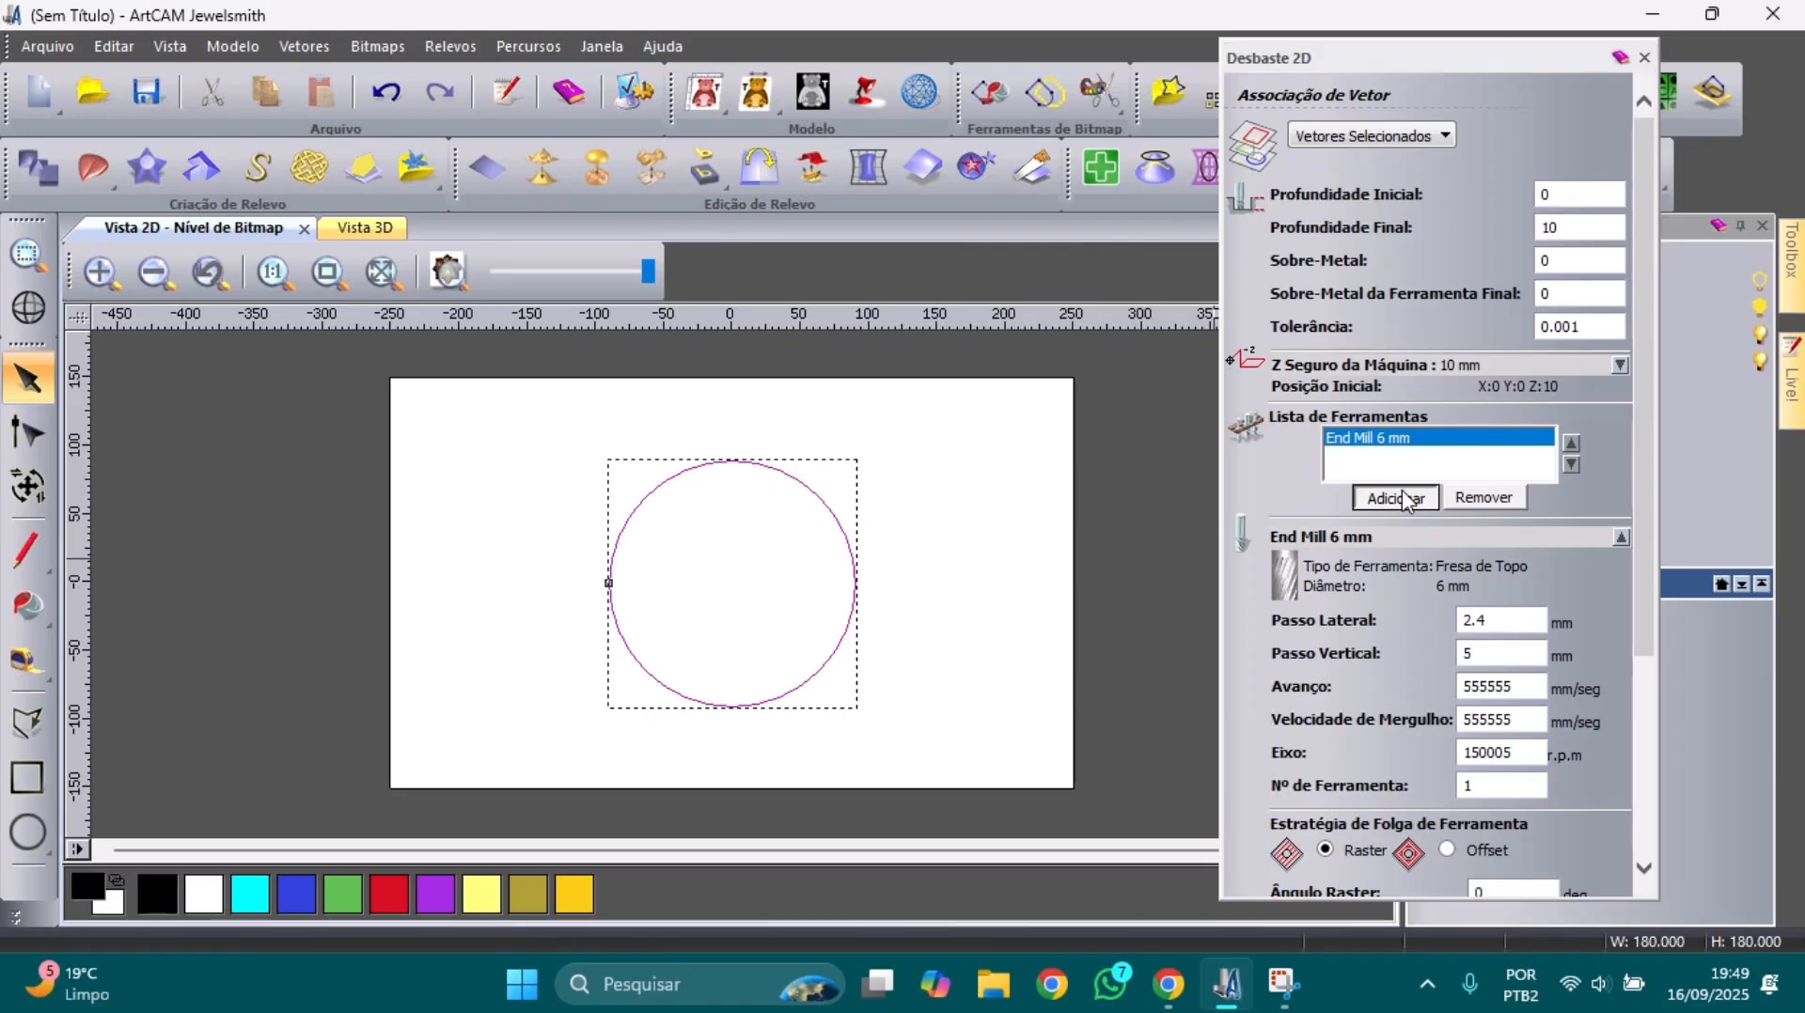
pyautogui.click(742, 435)
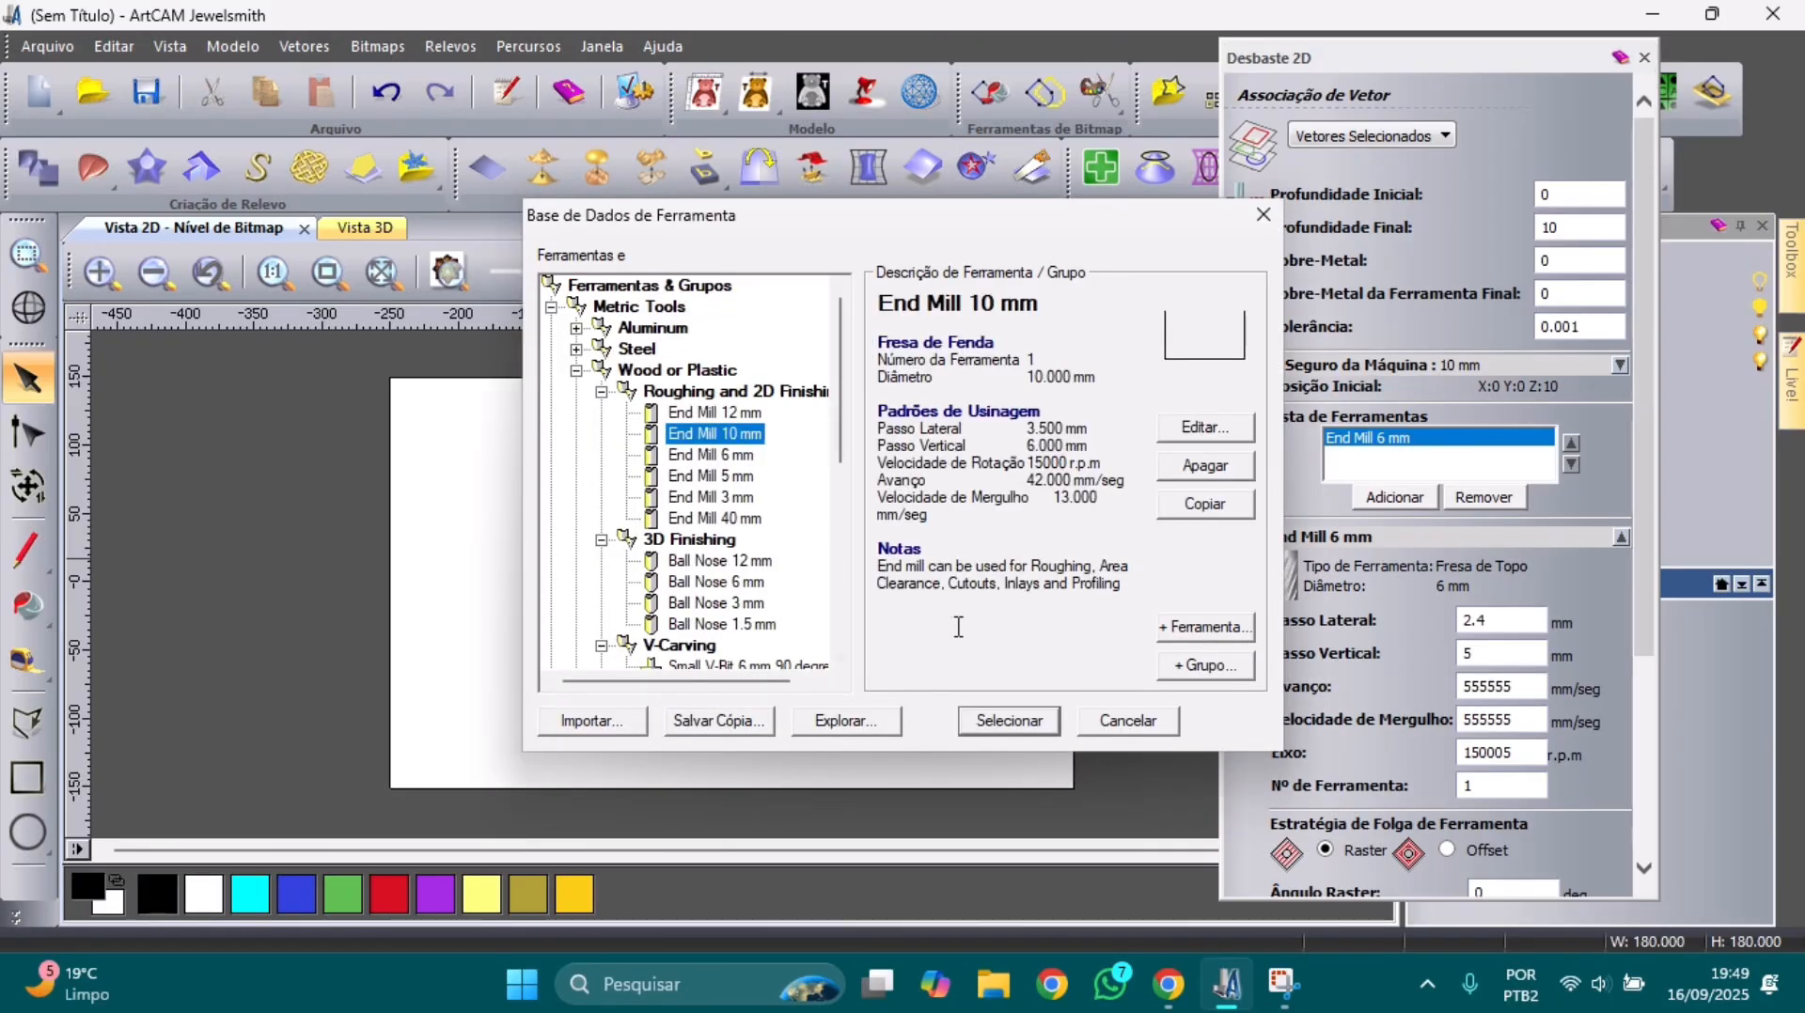
pyautogui.click(1006, 722)
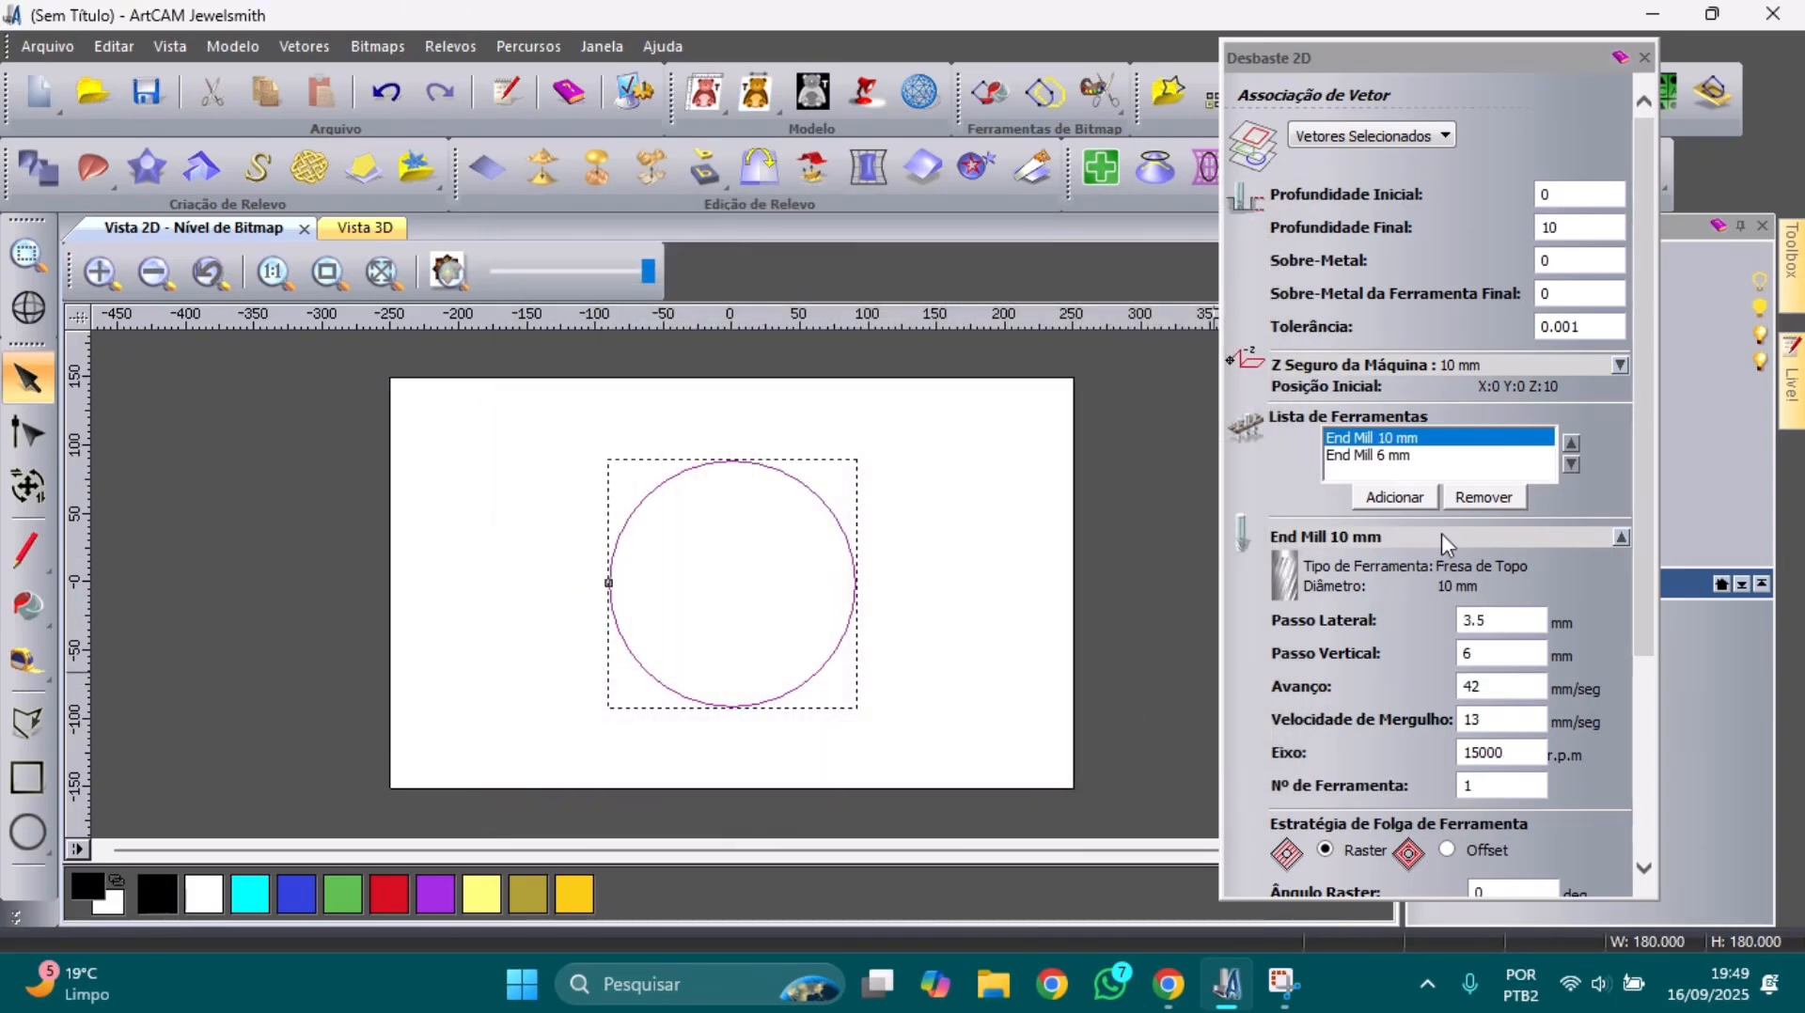
pyautogui.click(1485, 499)
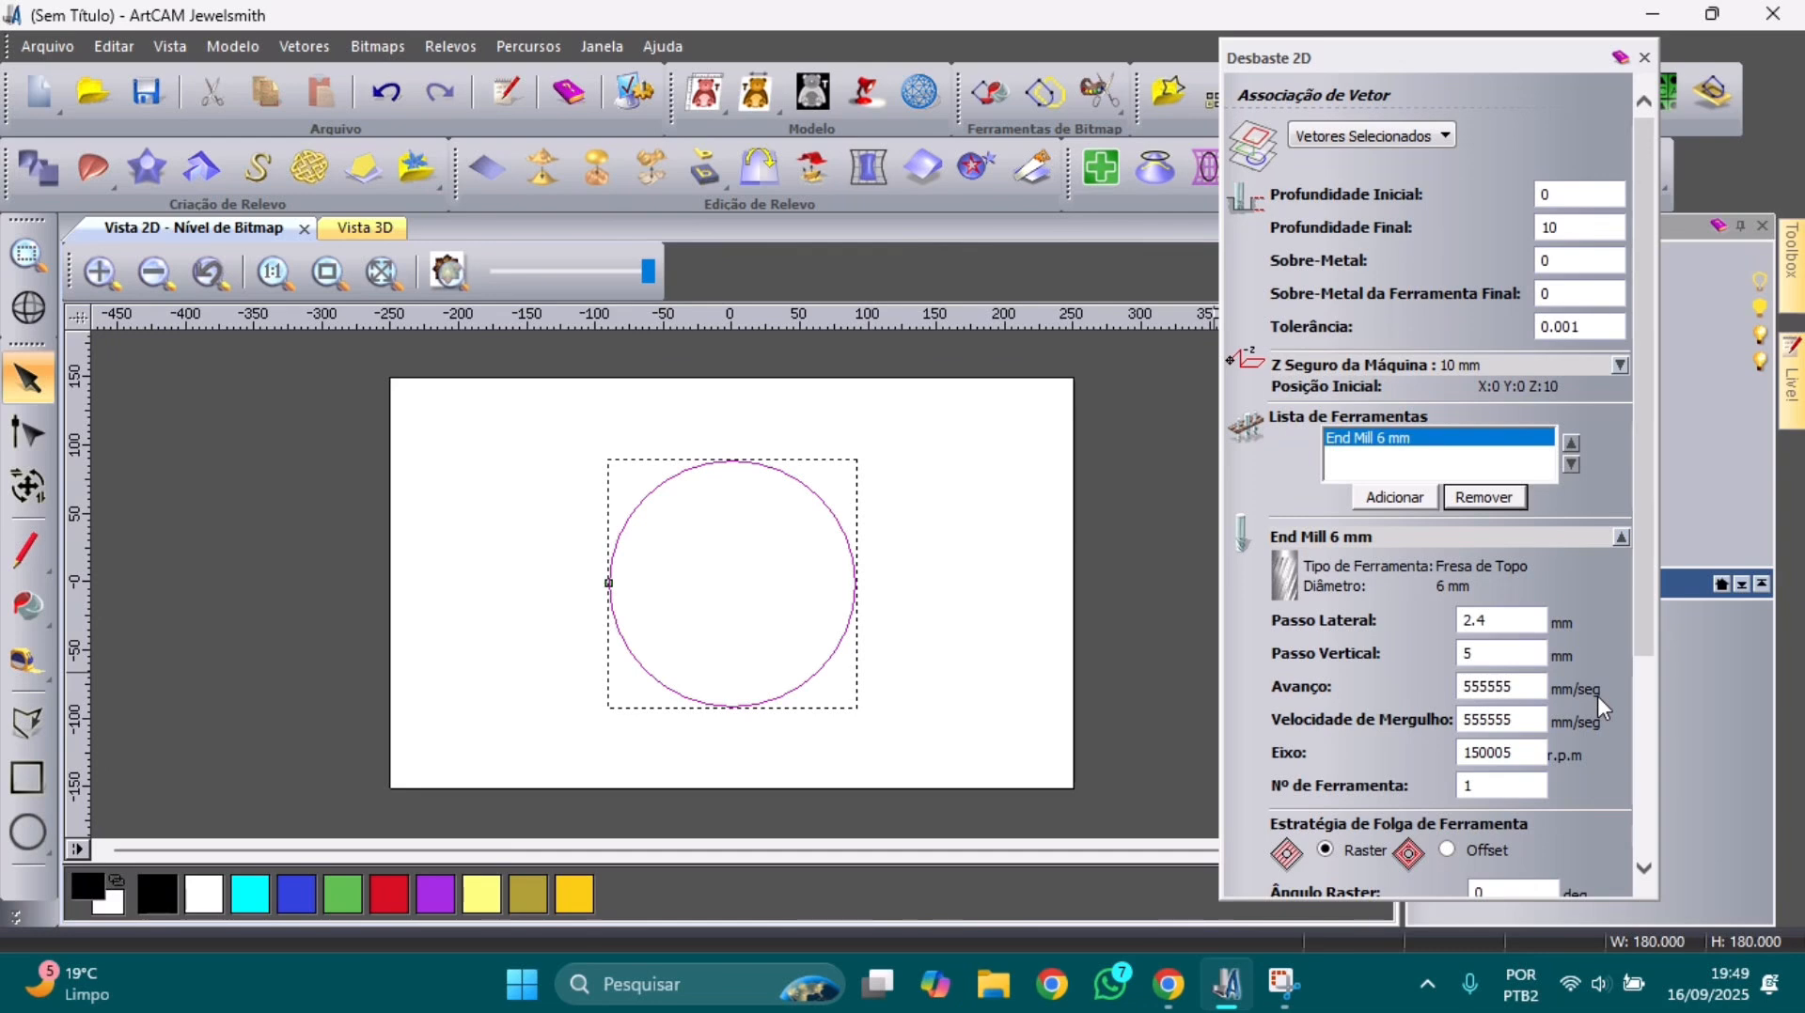
# - Set the 6 mm end mill's stepover (Passo Lateral) to 3 mm and its stepdown (Passo Vertical) to 3.5 mm
pyautogui.scroll(-4, 1588, 698)
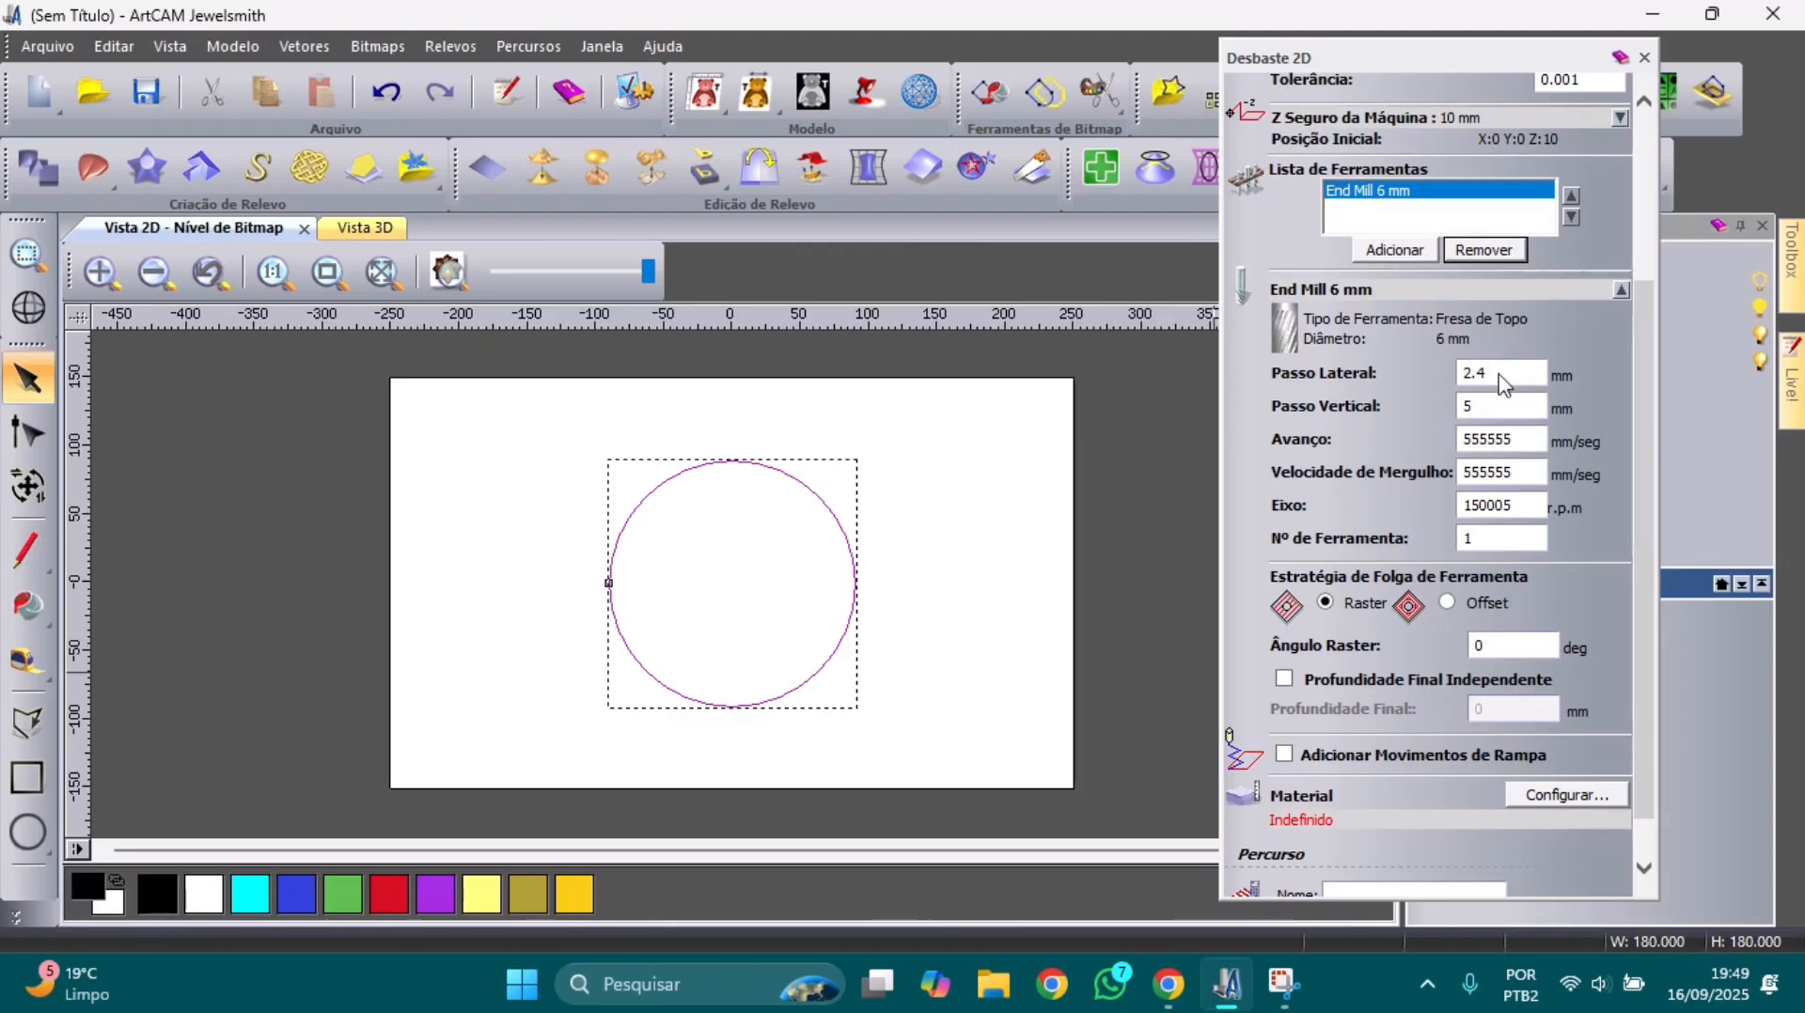
pyautogui.moveTo(1498, 375); pyautogui.dragTo(1459, 369)
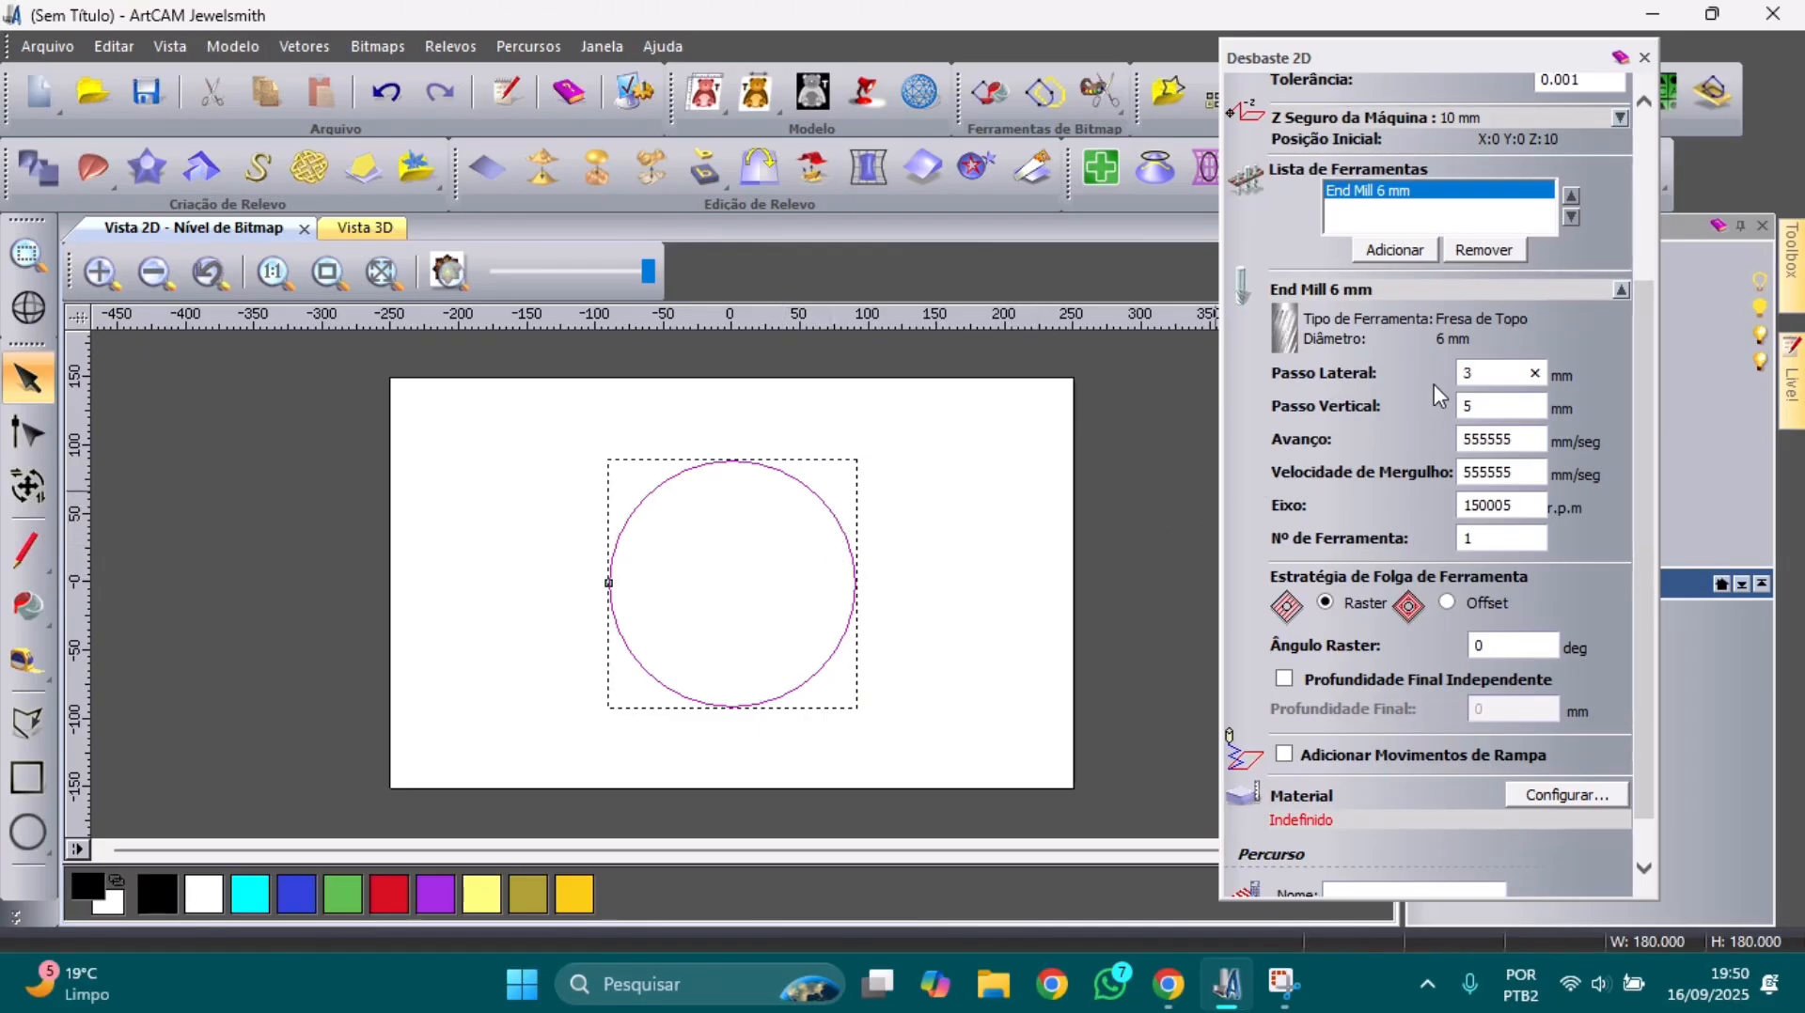
pyautogui.doubleClick(1495, 375)
pyautogui.click(1483, 406)
pyautogui.scroll(3, 1496, 374)
pyautogui.scroll(-2, 1496, 374)
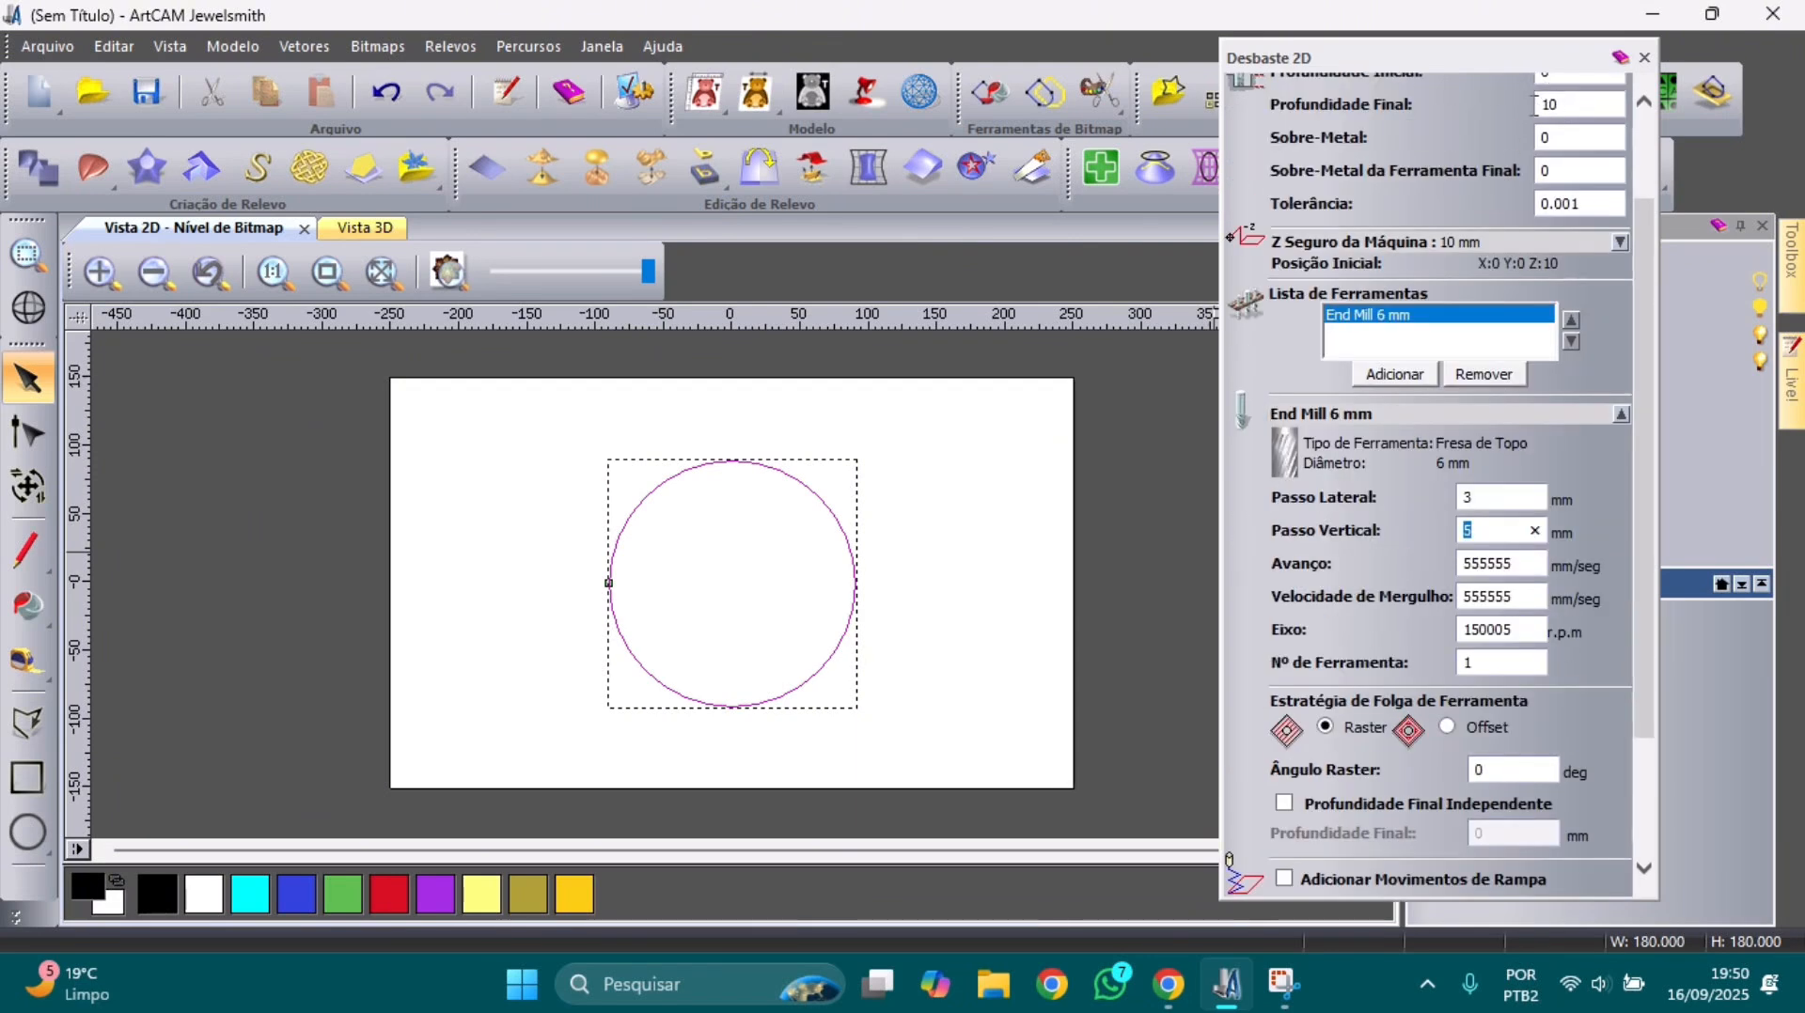
pyautogui.scroll(-2, 1544, 329)
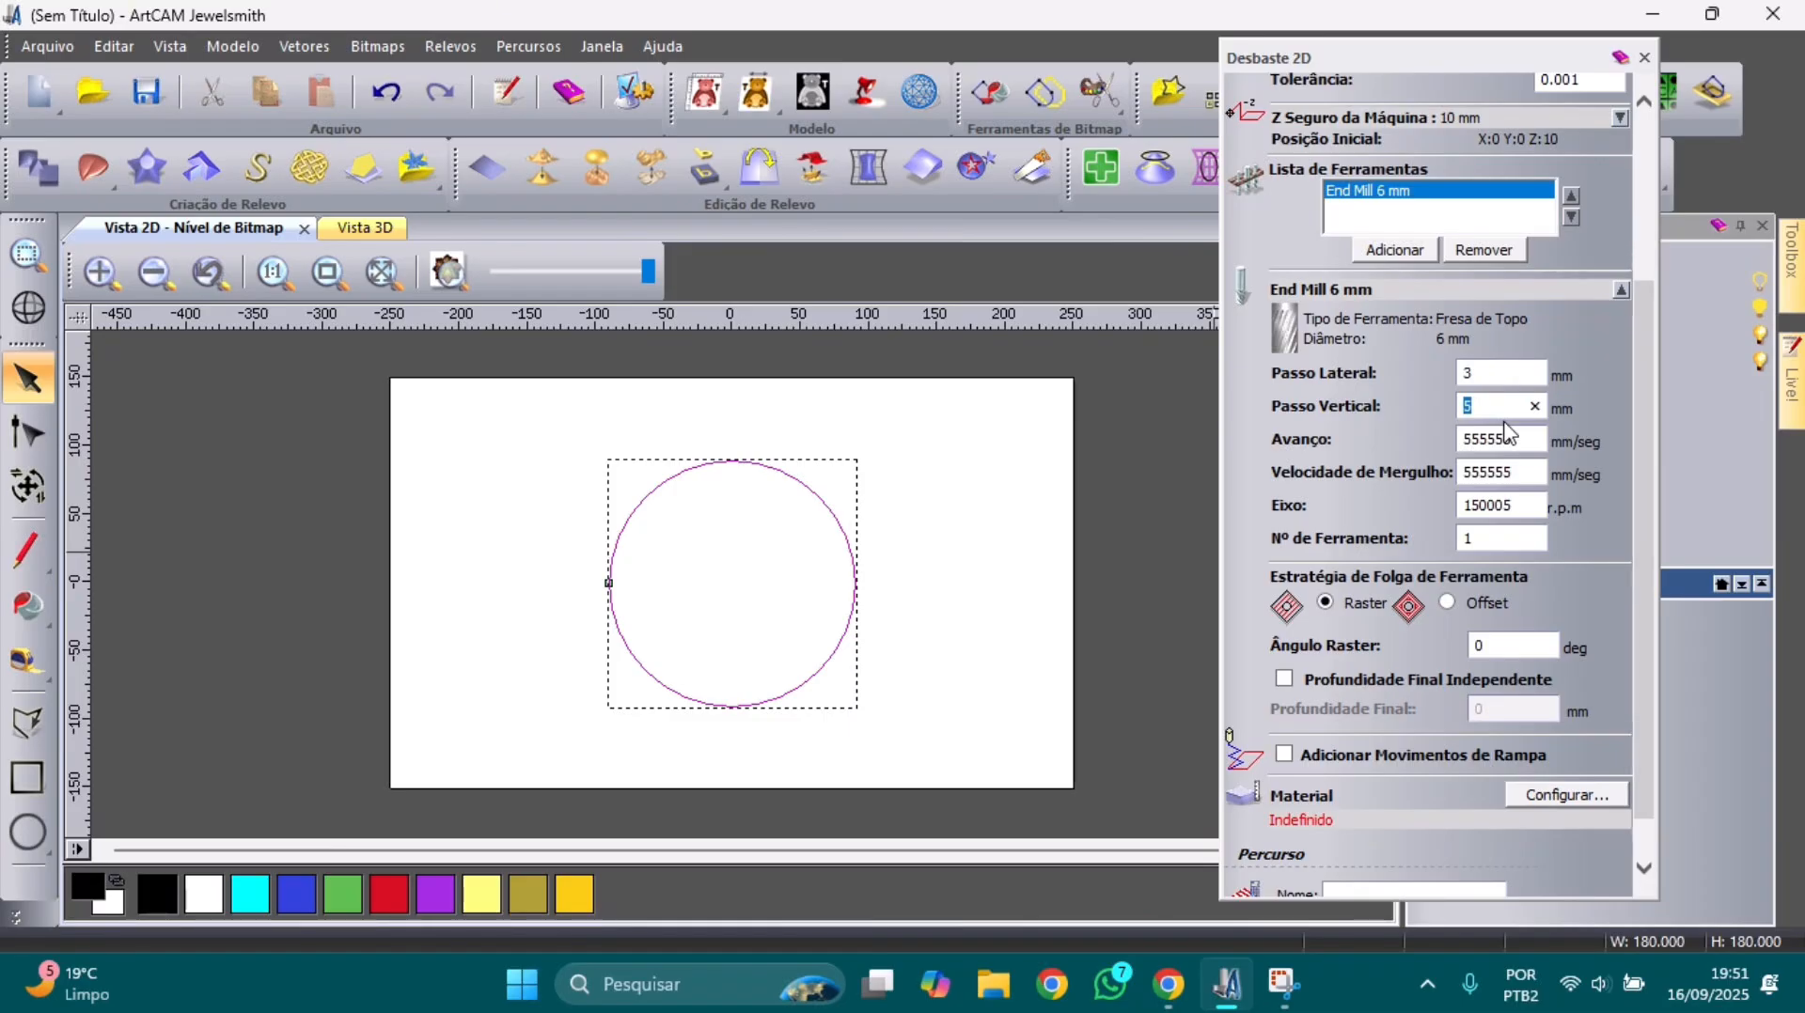
pyautogui.write('3.5')
# - Compare the Raster and Offset tool clearance strategies and choose Offset
pyautogui.scroll(-1, 1521, 470)
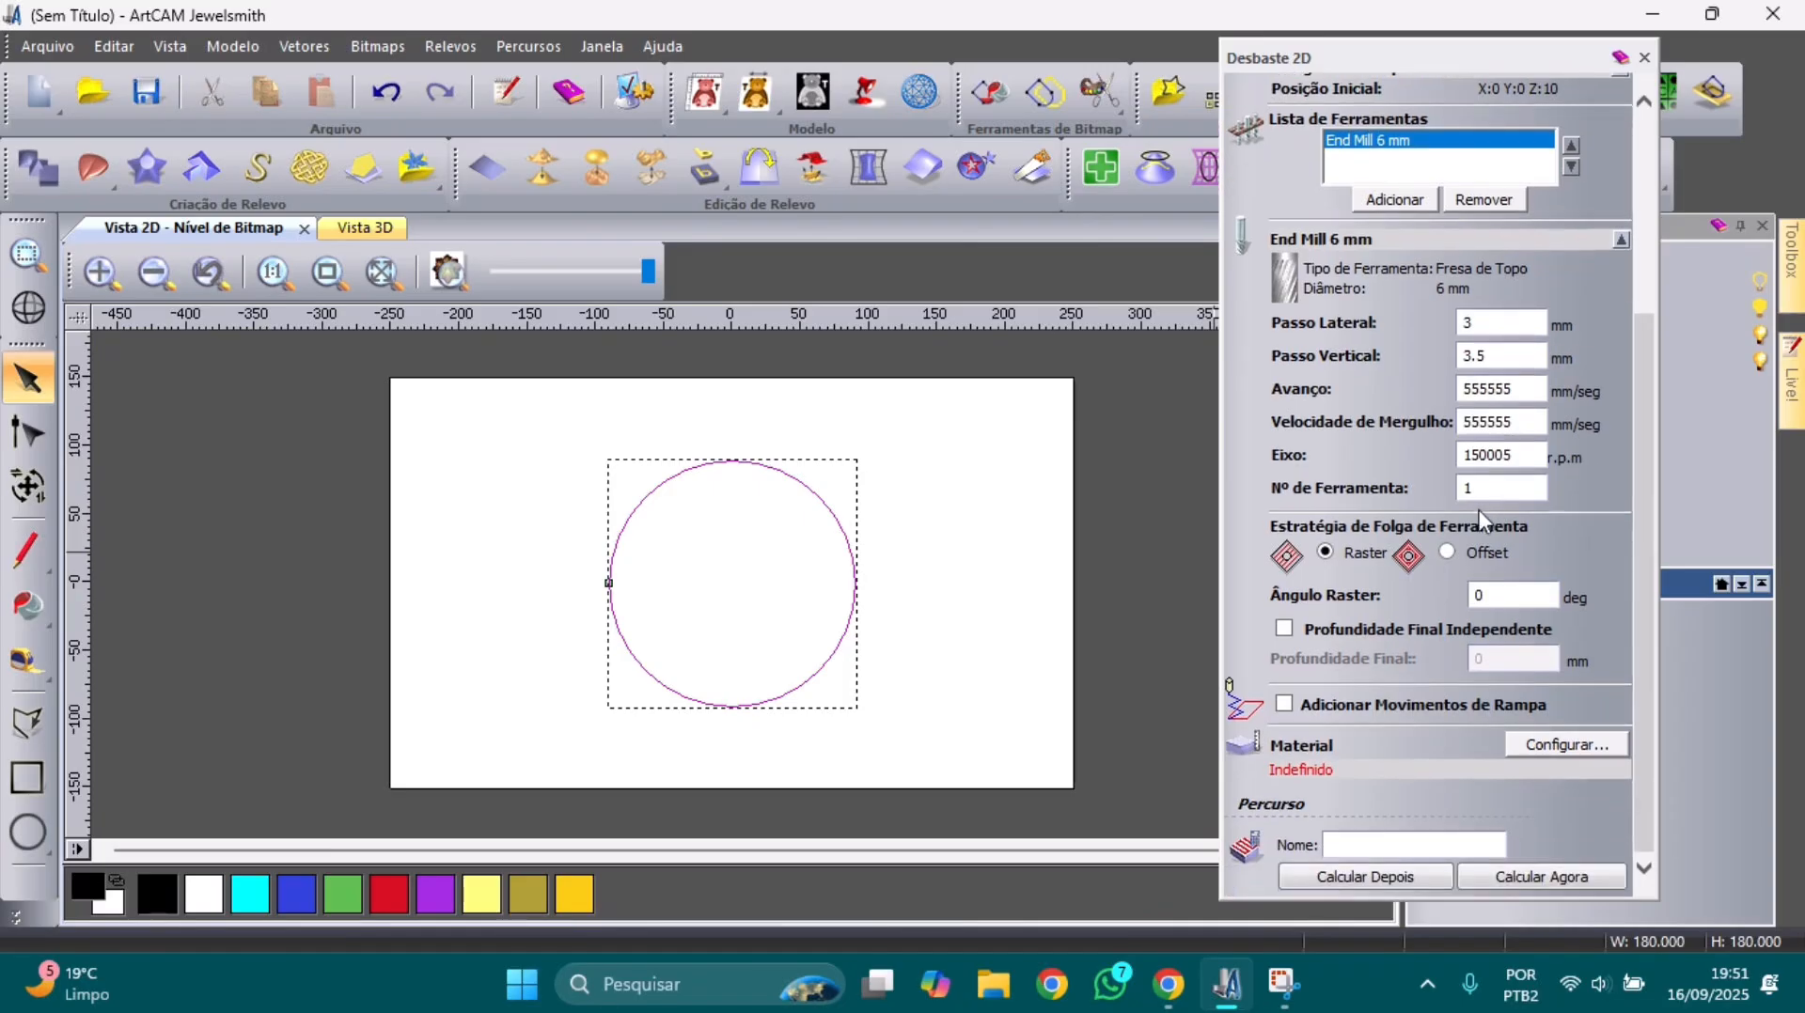
pyautogui.click(1443, 553)
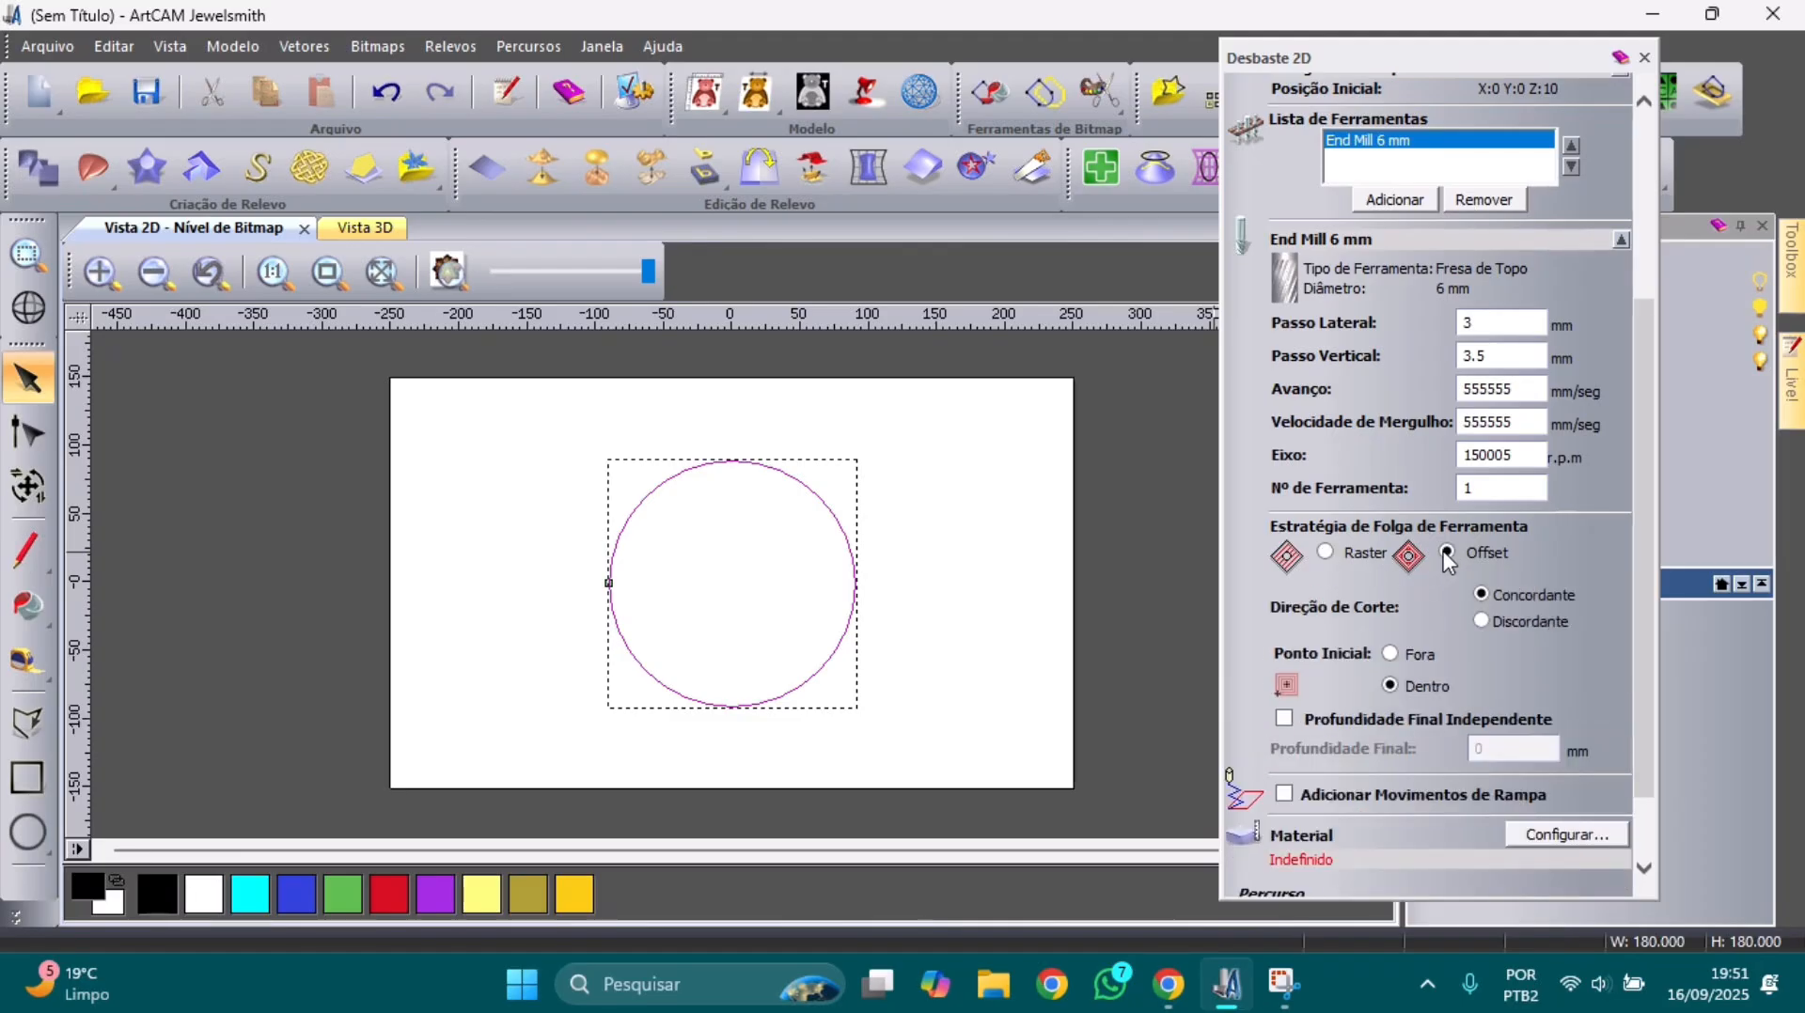
pyautogui.click(1320, 553)
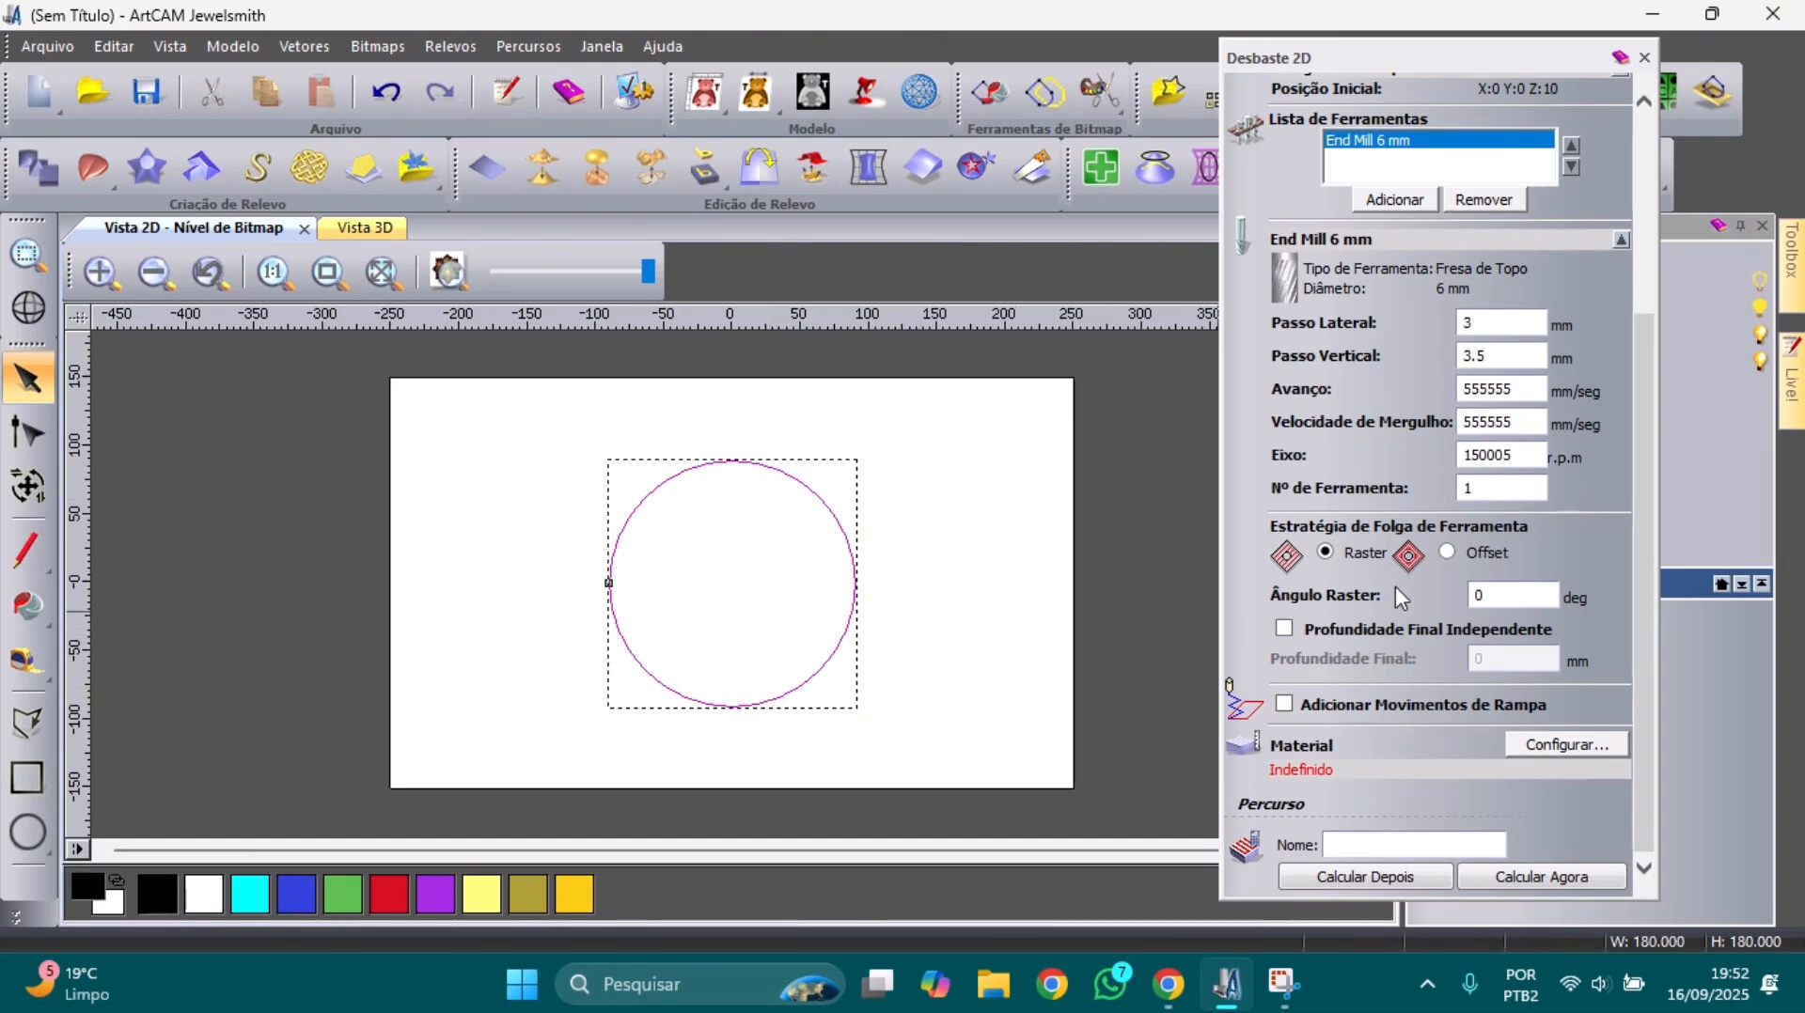
pyautogui.click(1445, 559)
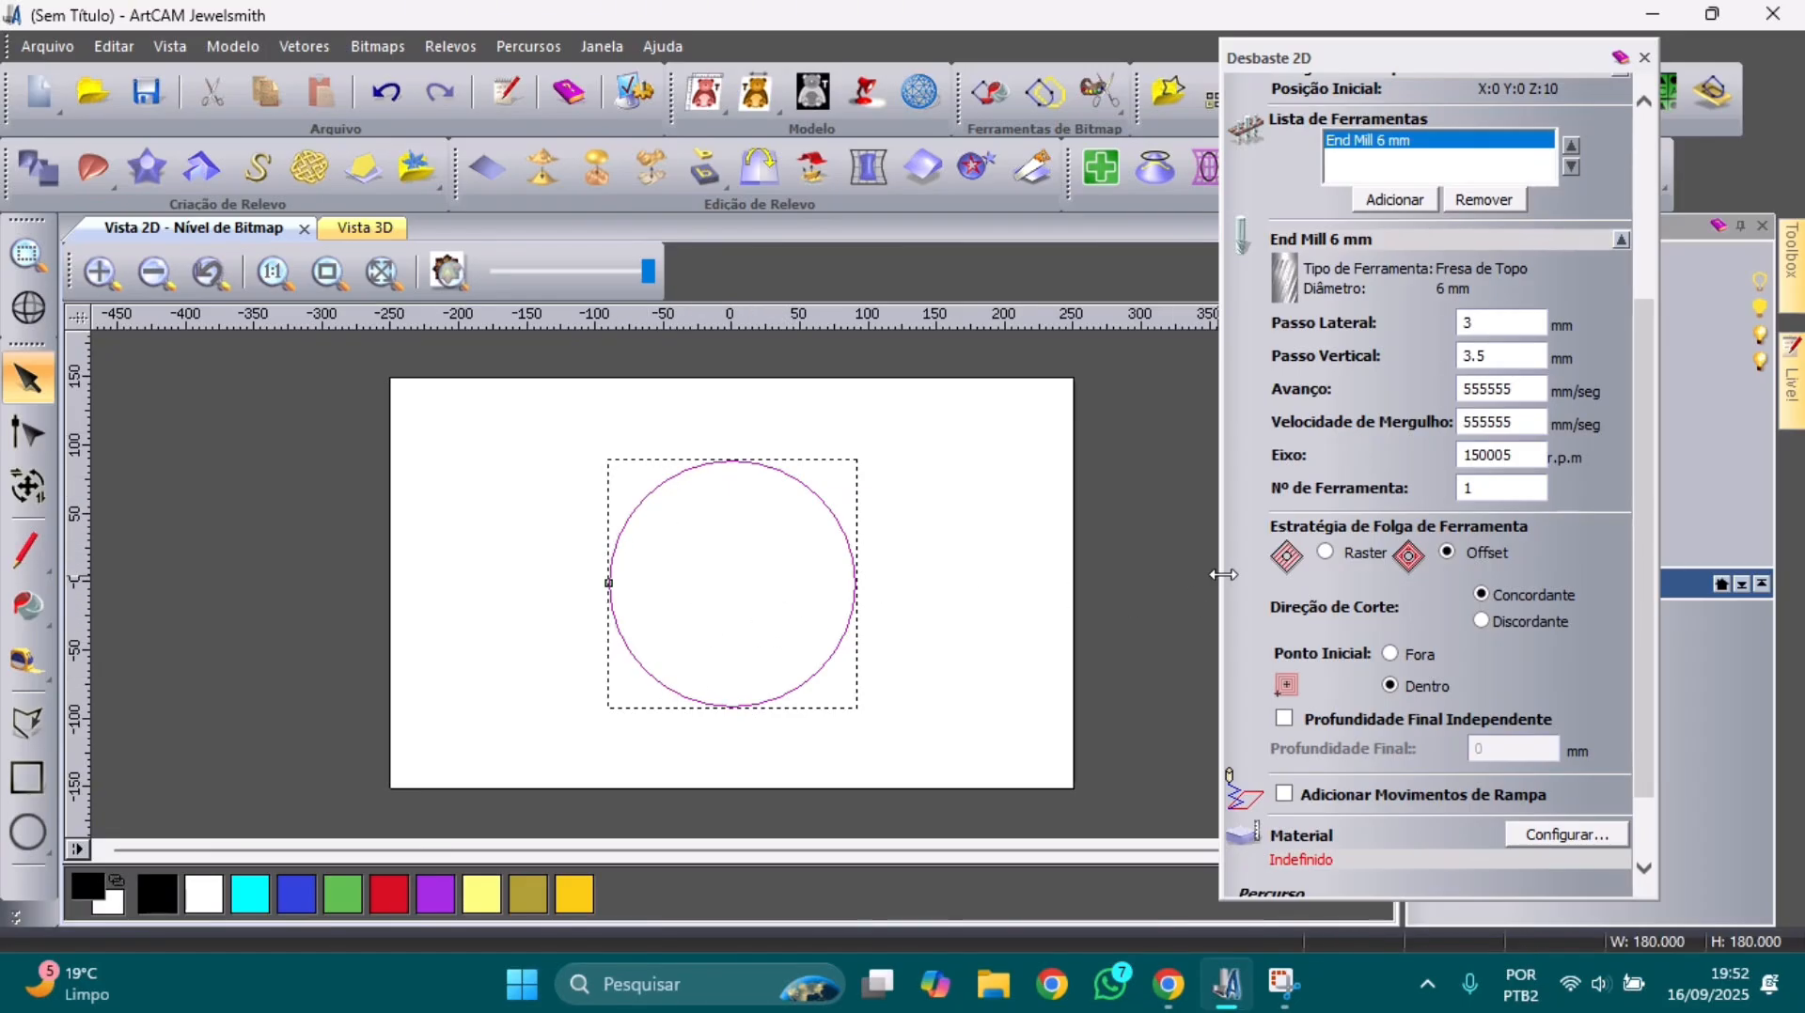
# - Keep the toolpath's start point inside (Dentro) and add ramp moves
pyautogui.scroll(-2, 1520, 606)
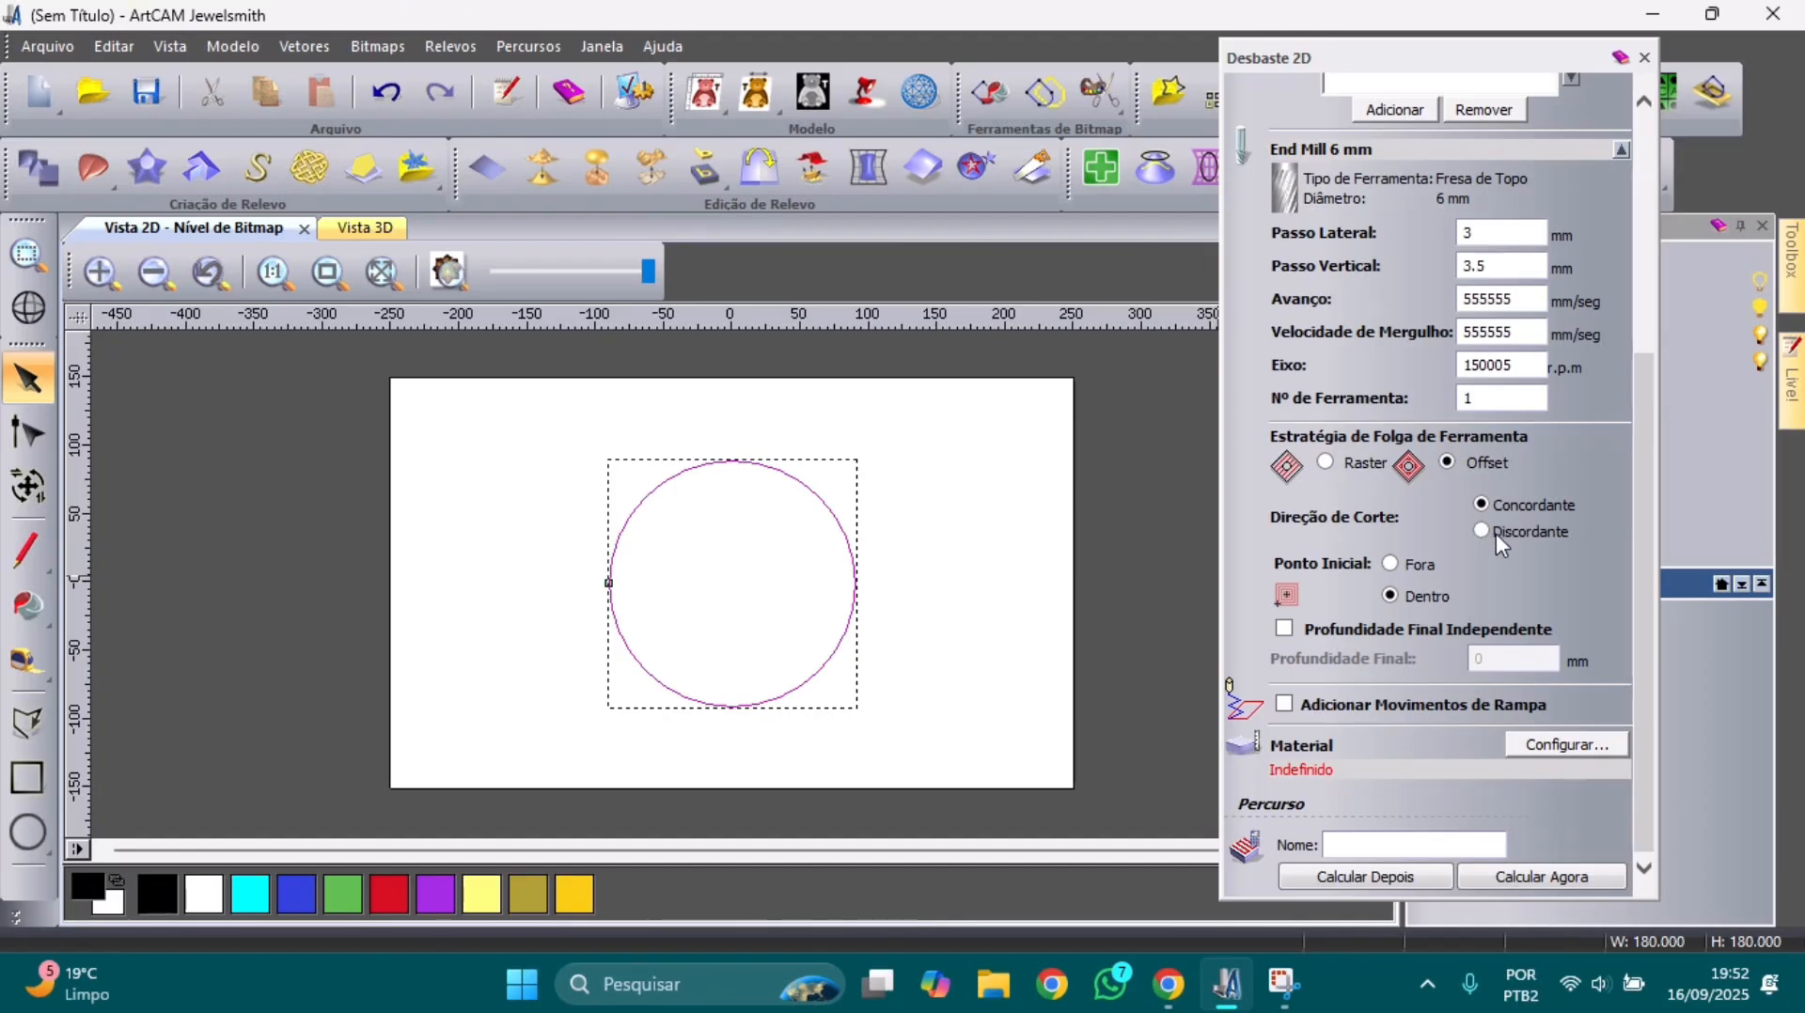
pyautogui.click(1396, 566)
pyautogui.click(1293, 702)
pyautogui.scroll(-1, 1292, 702)
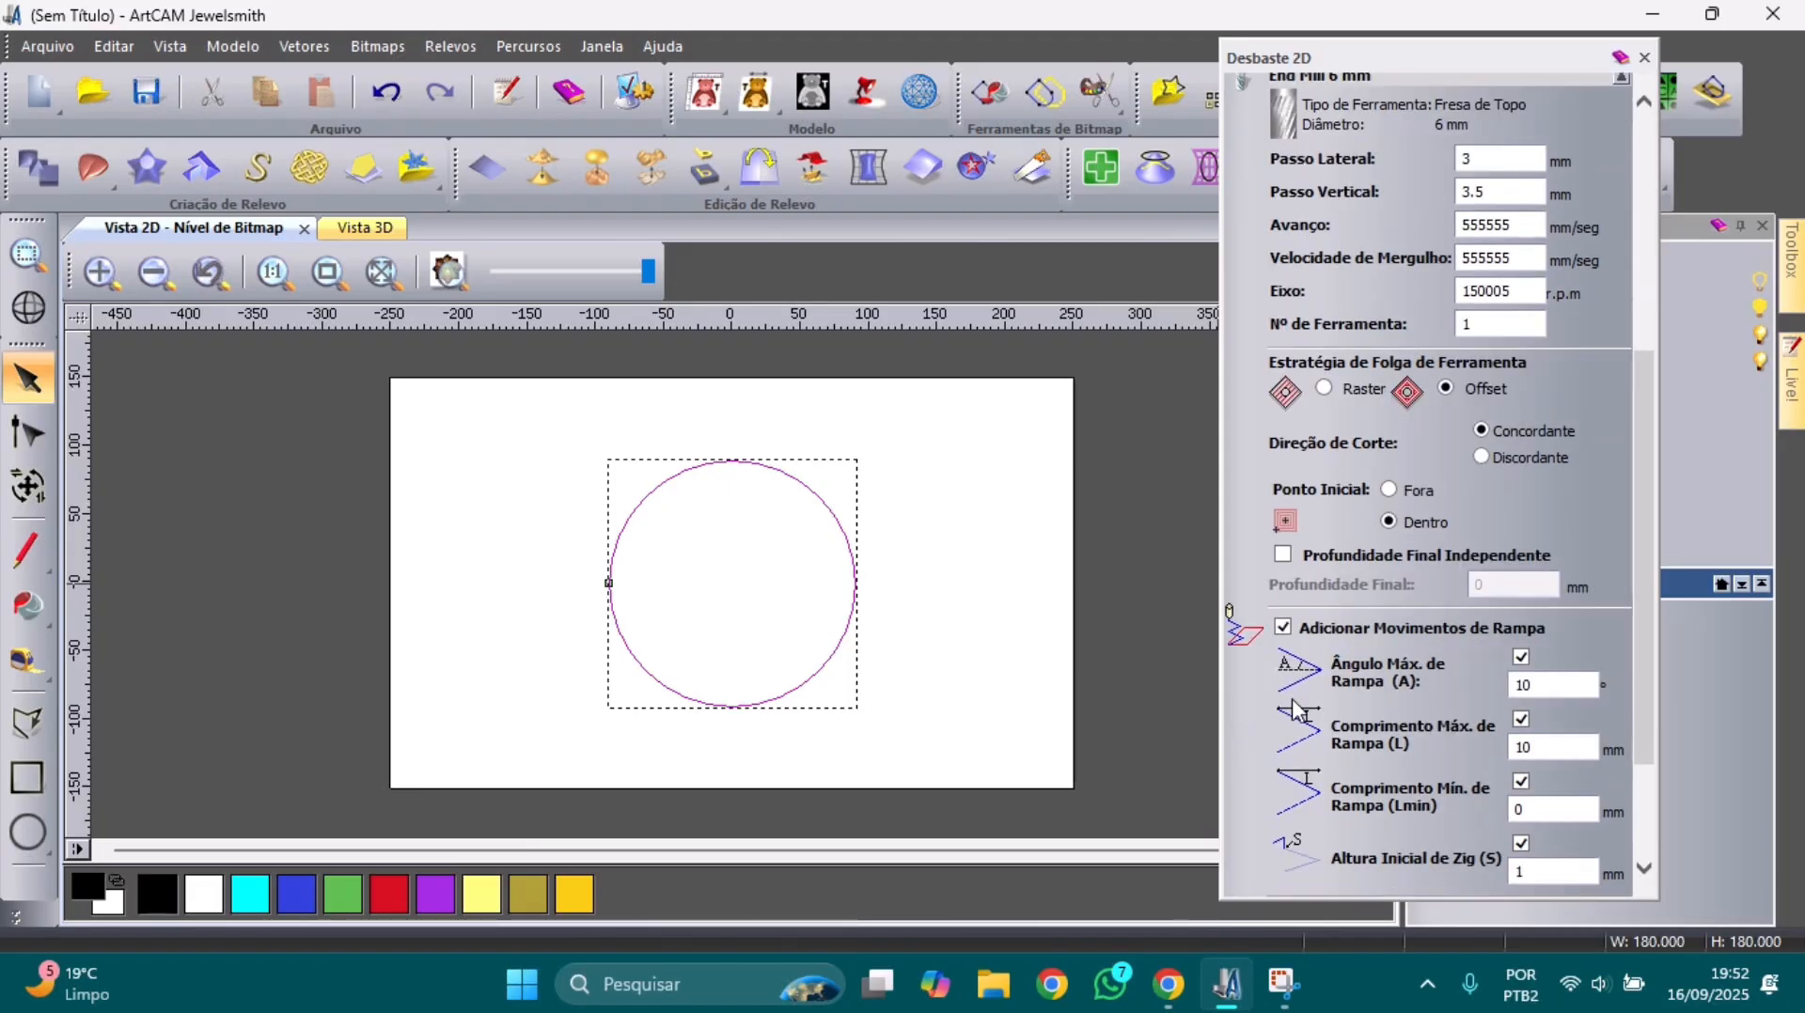
pyautogui.scroll(-3, 1291, 698)
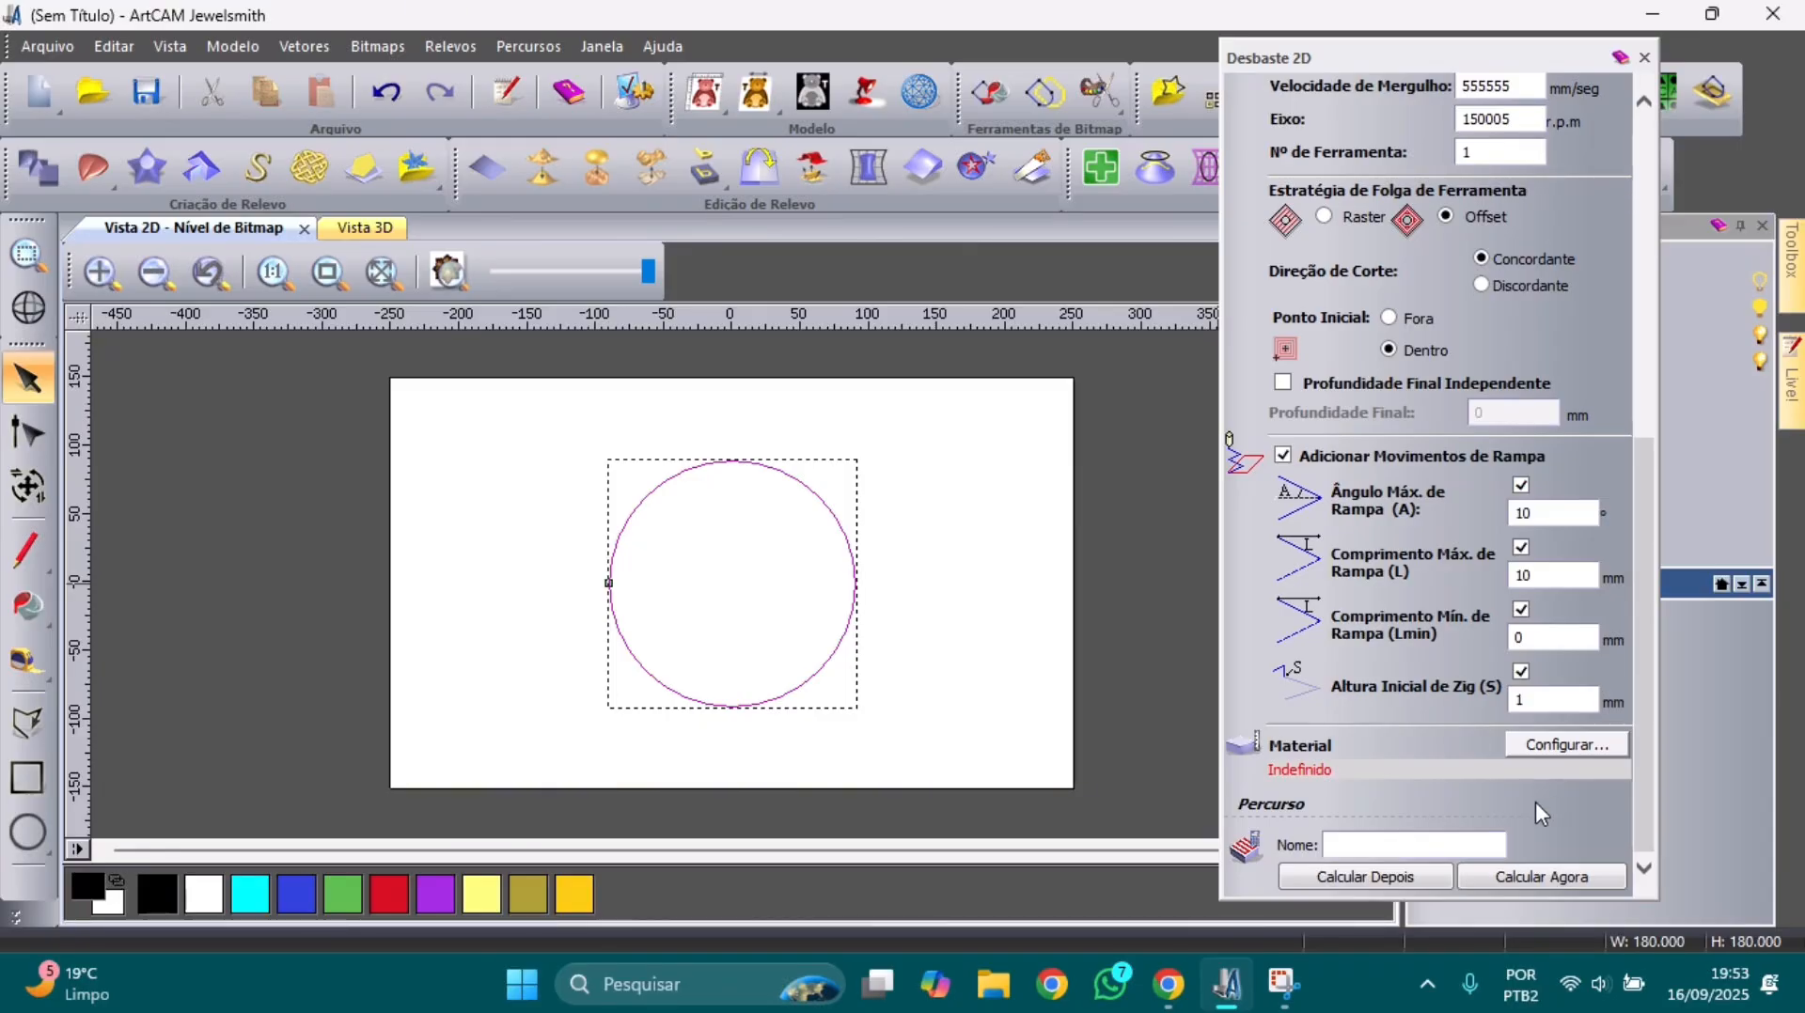
# - Define a 20 mm thick material with Z zero on its top surface and a 0 mm top offset, and calculate the roughing toolpath
pyautogui.click(1566, 752)
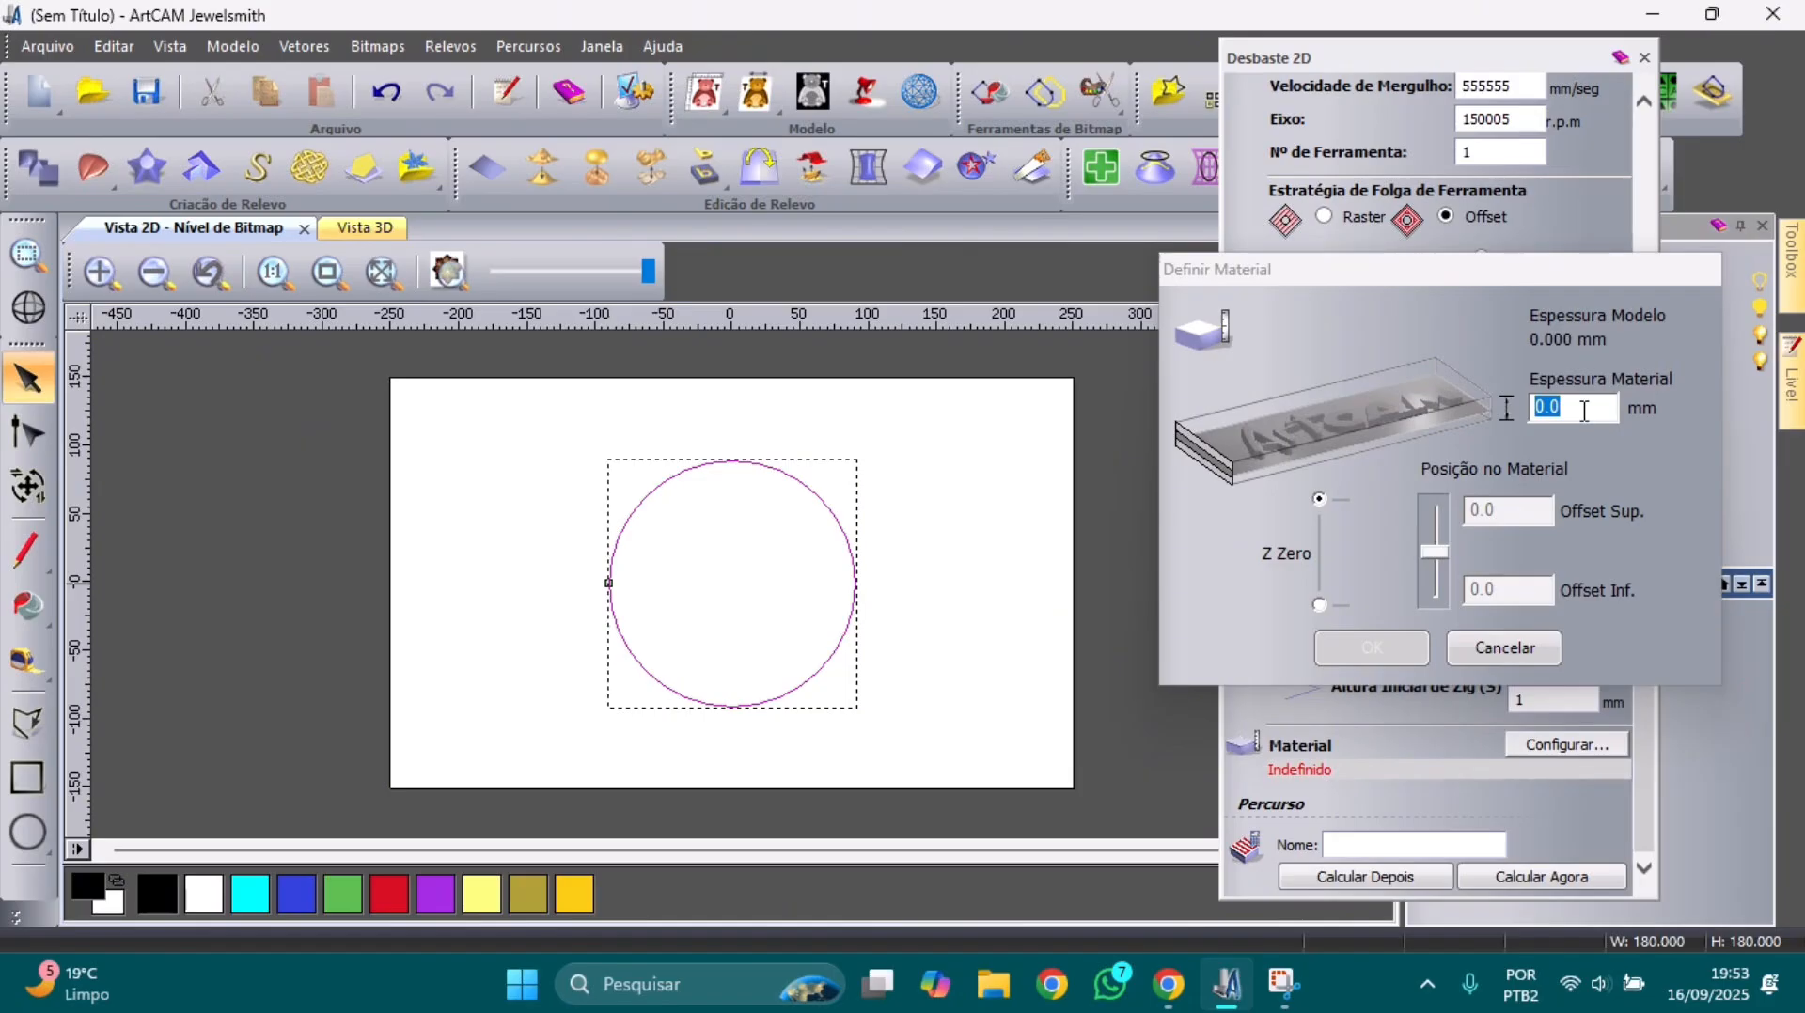
pyautogui.write('20')
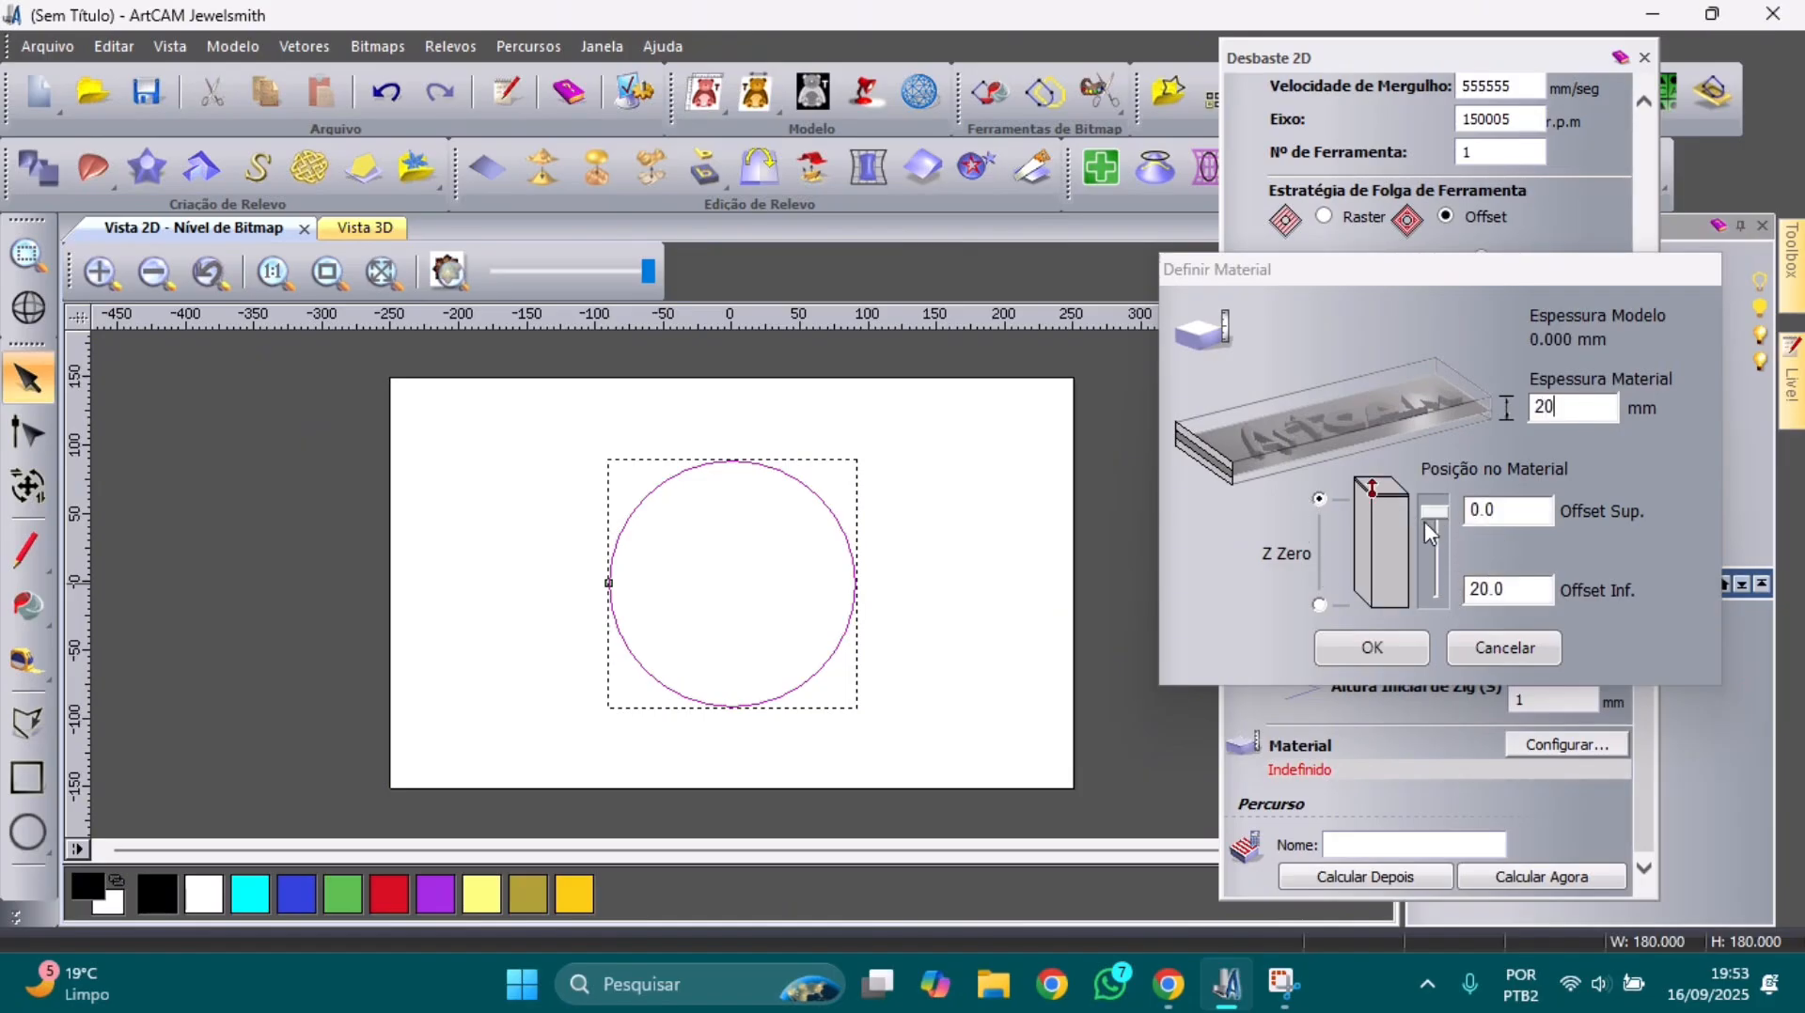
pyautogui.click(1320, 604)
pyautogui.click(1320, 499)
pyautogui.moveTo(1424, 516); pyautogui.dragTo(1457, 464)
pyautogui.click(1374, 650)
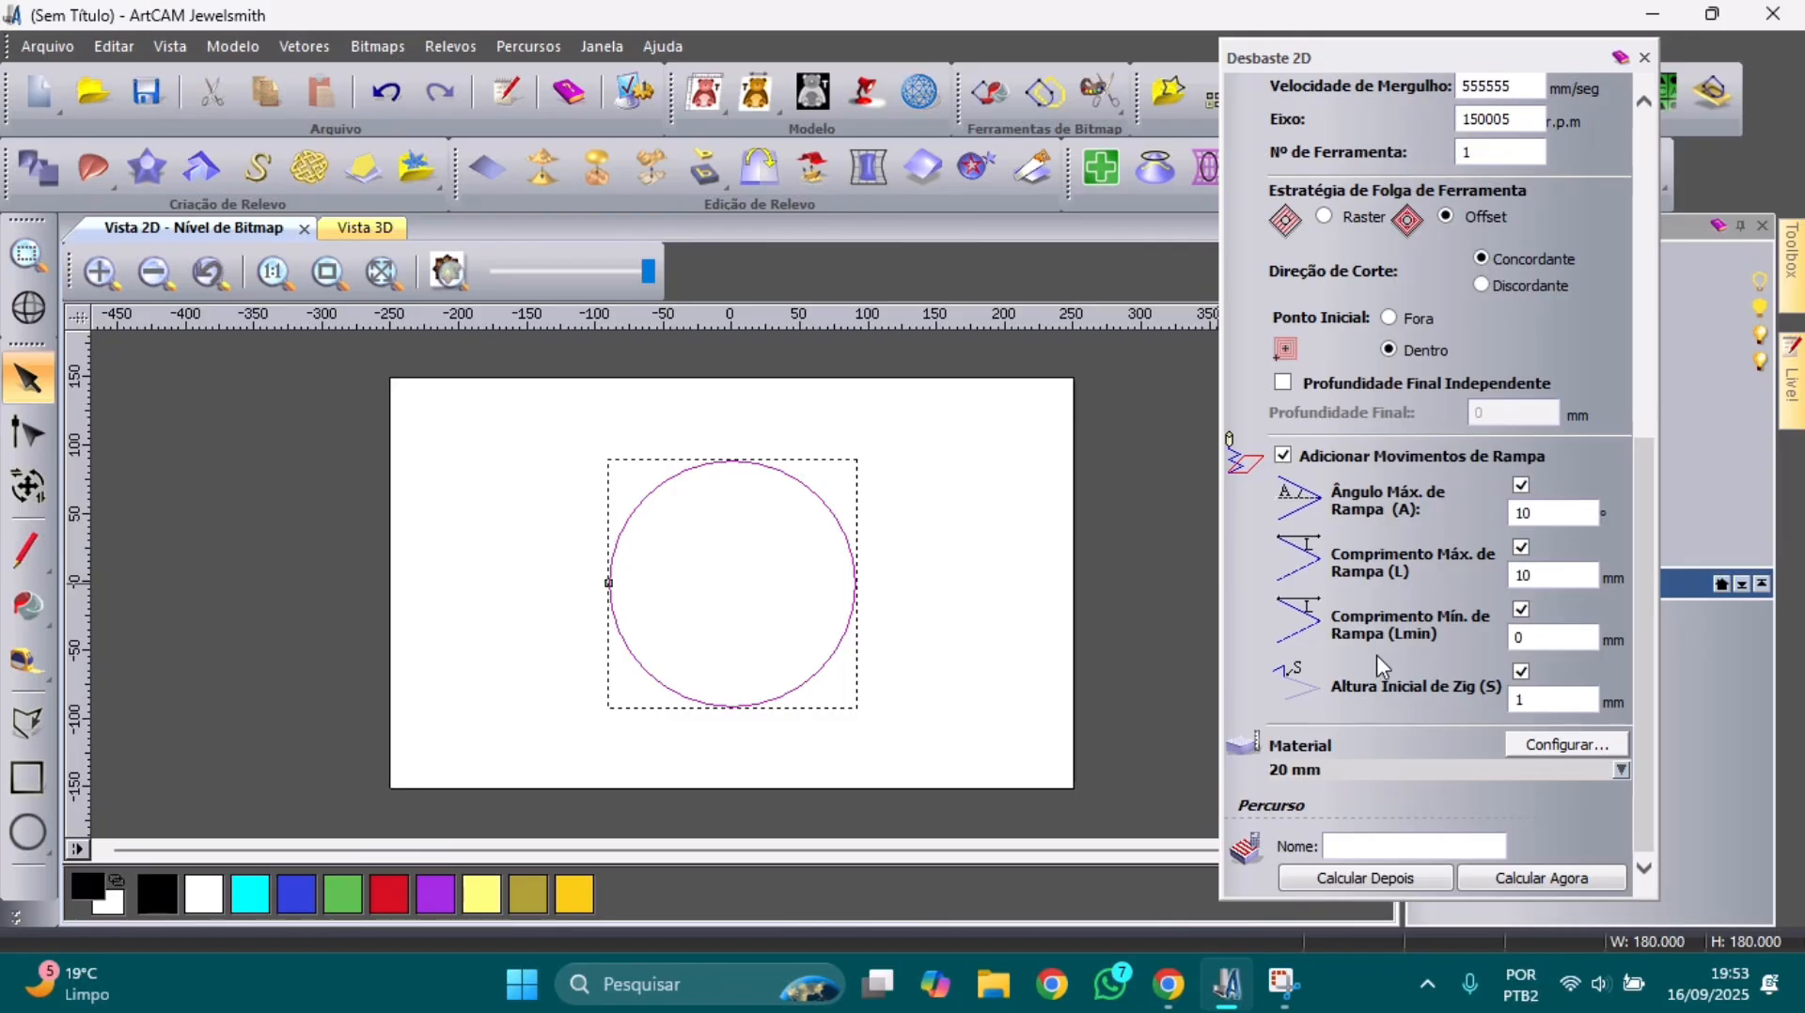
pyautogui.click(1477, 890)
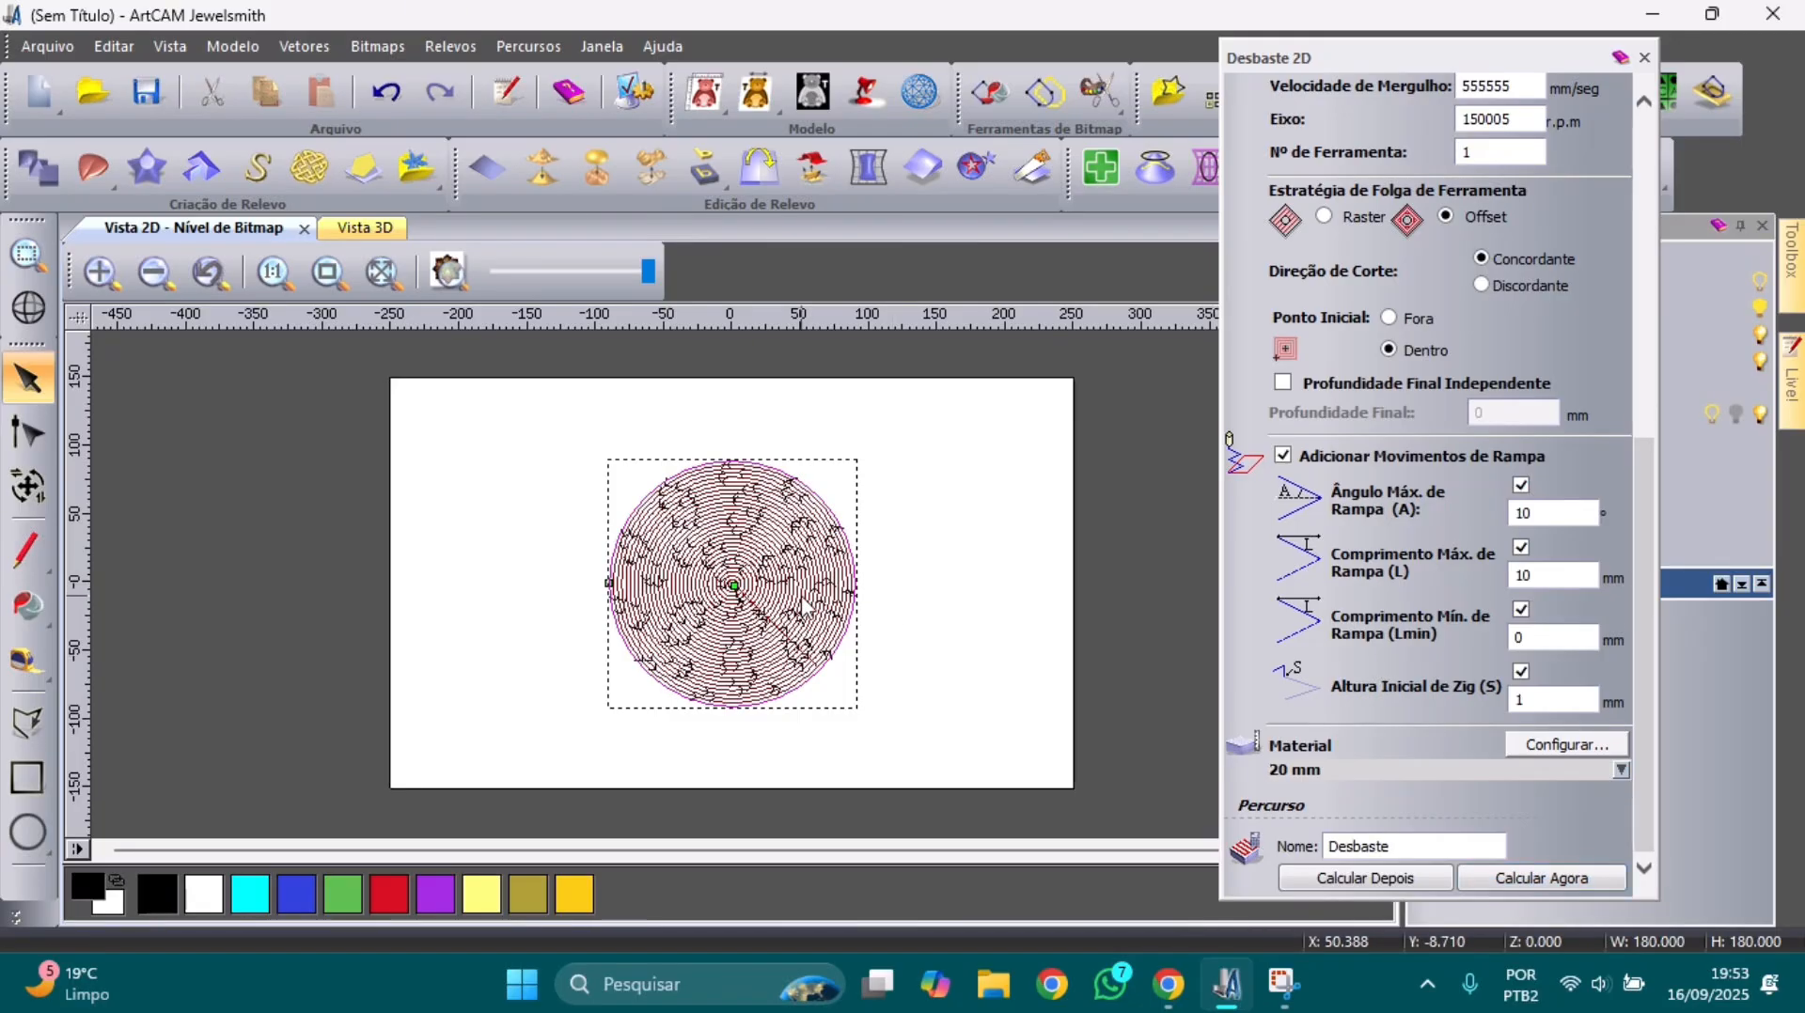
# - Set the 6 mm end mill's stepover (Passo Lateral) to 6 mm and recalculate the circle's roughing toolpath
pyautogui.scroll(4, 804, 606)
pyautogui.scroll(2, 938, 573)
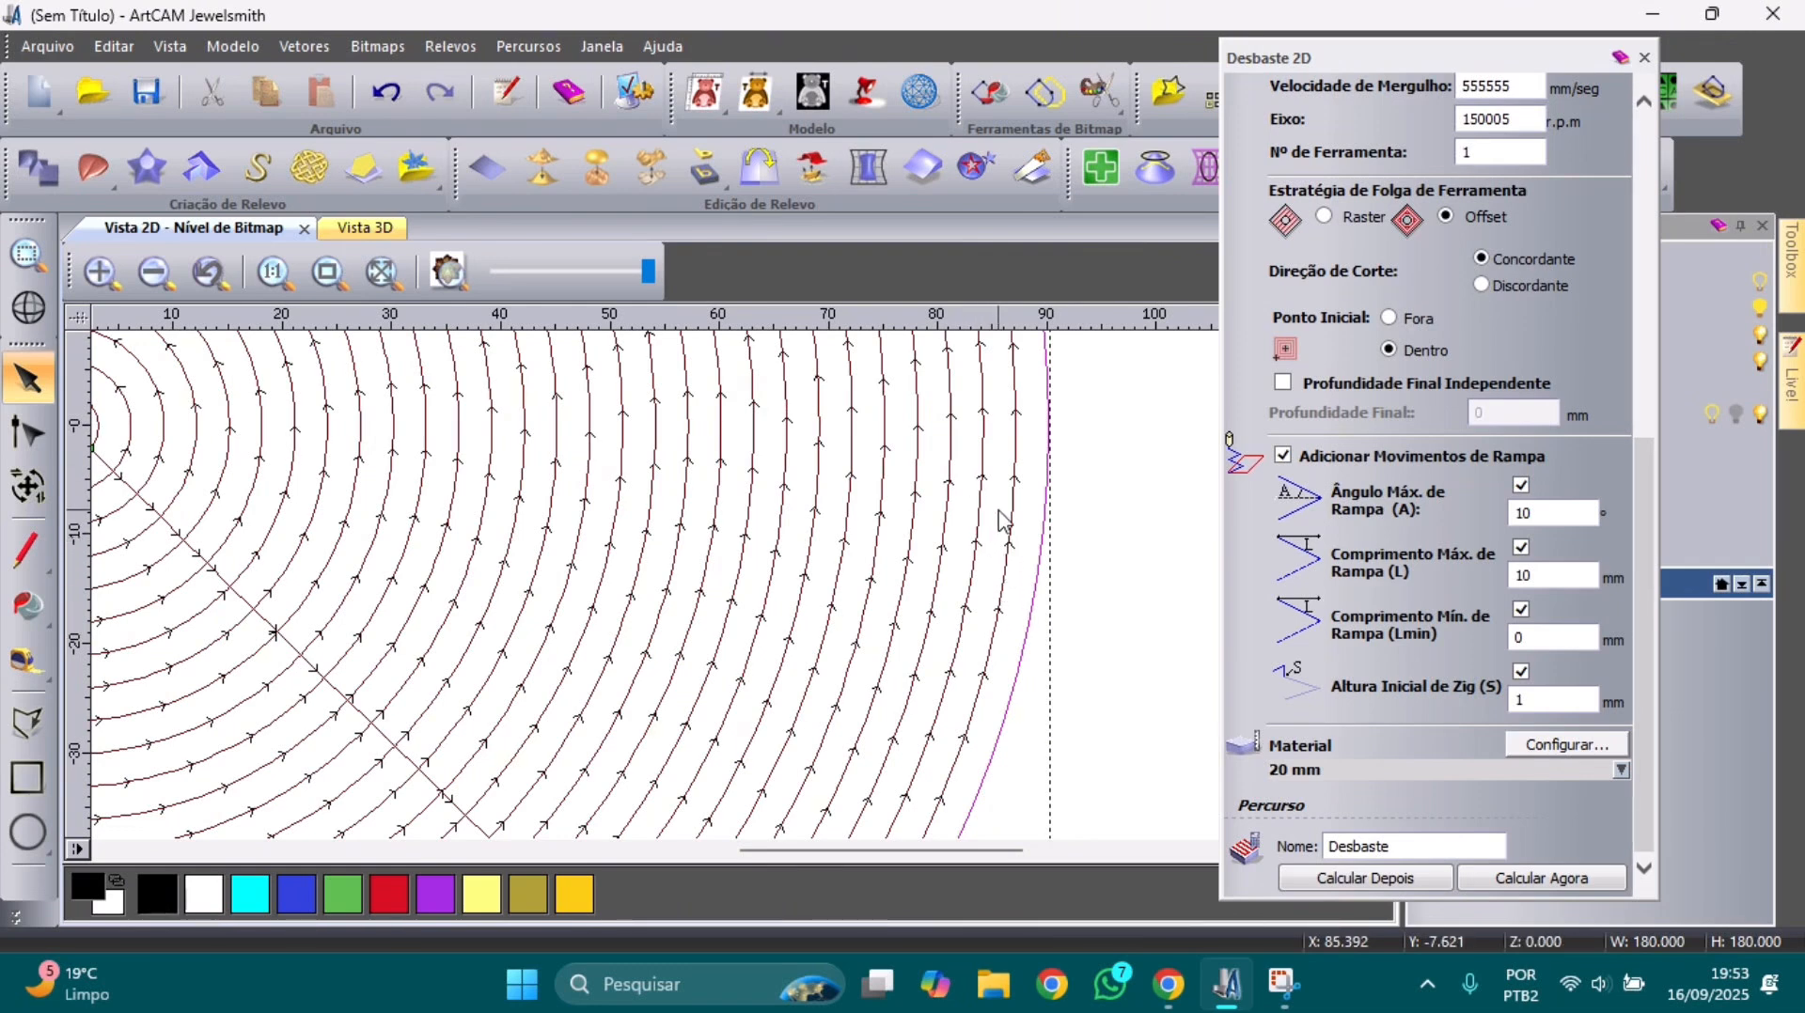
pyautogui.scroll(3, 1425, 364)
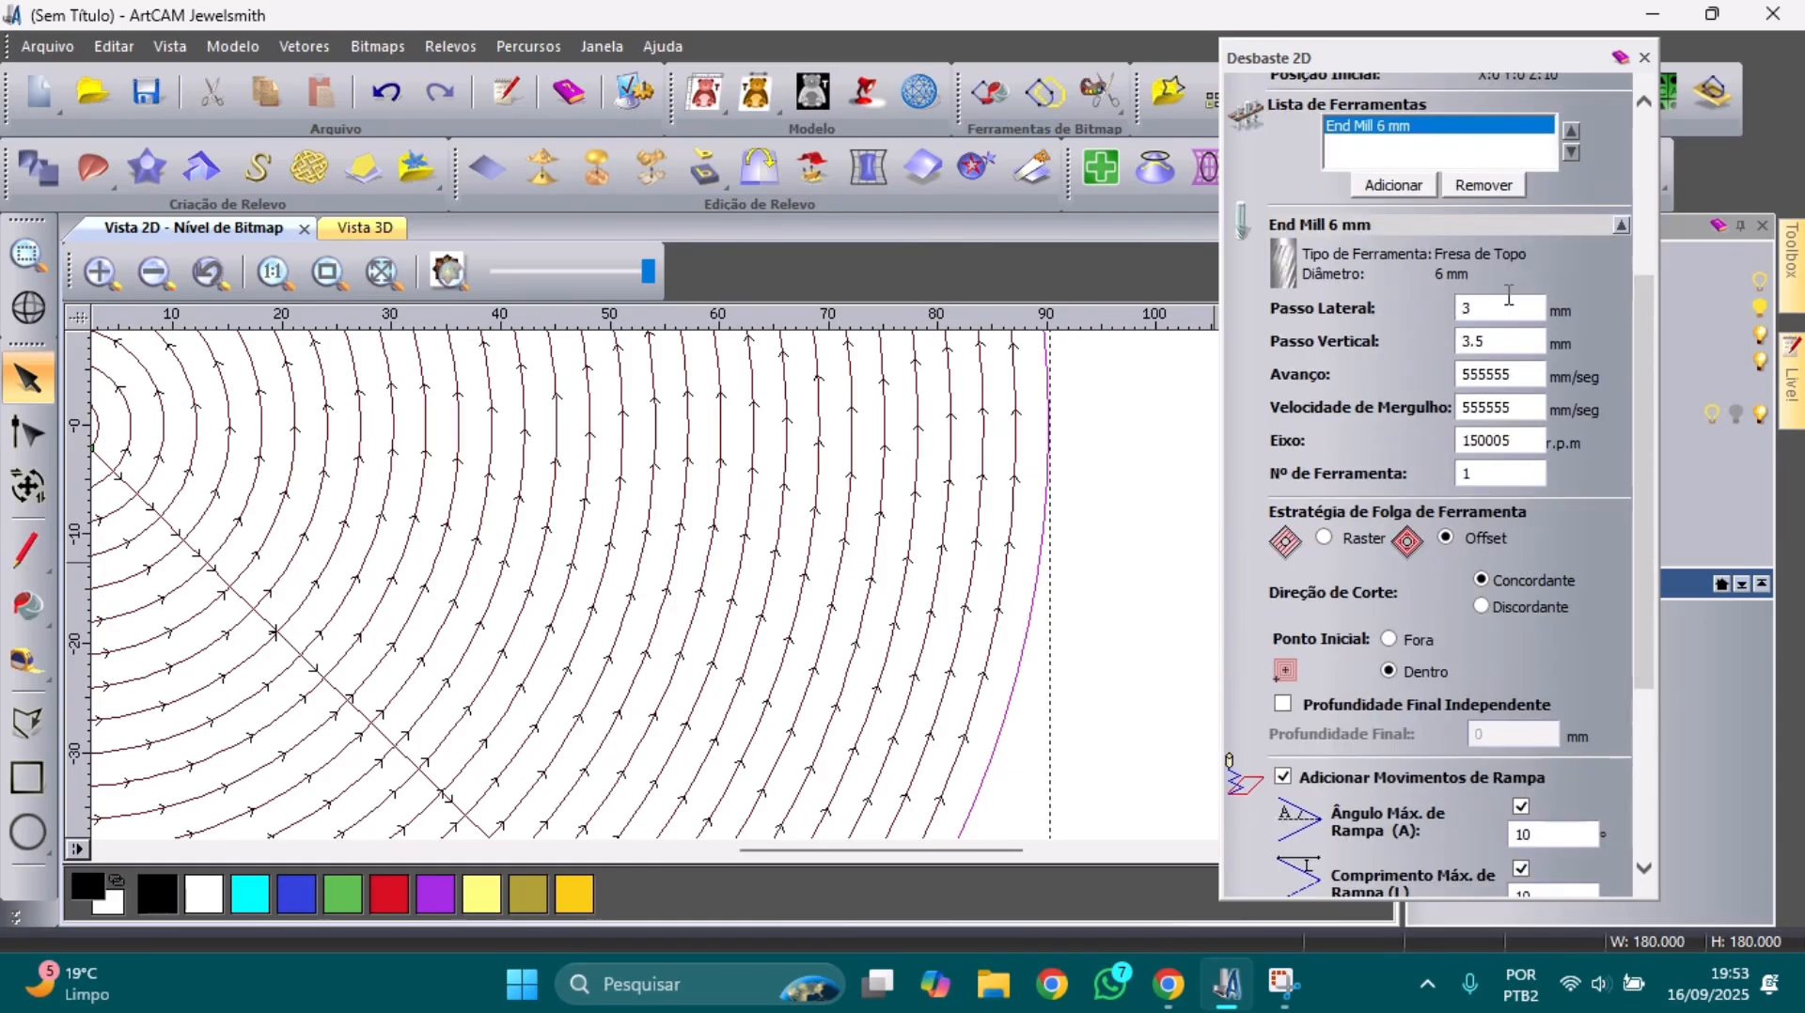
pyautogui.scroll(-3, 1504, 310)
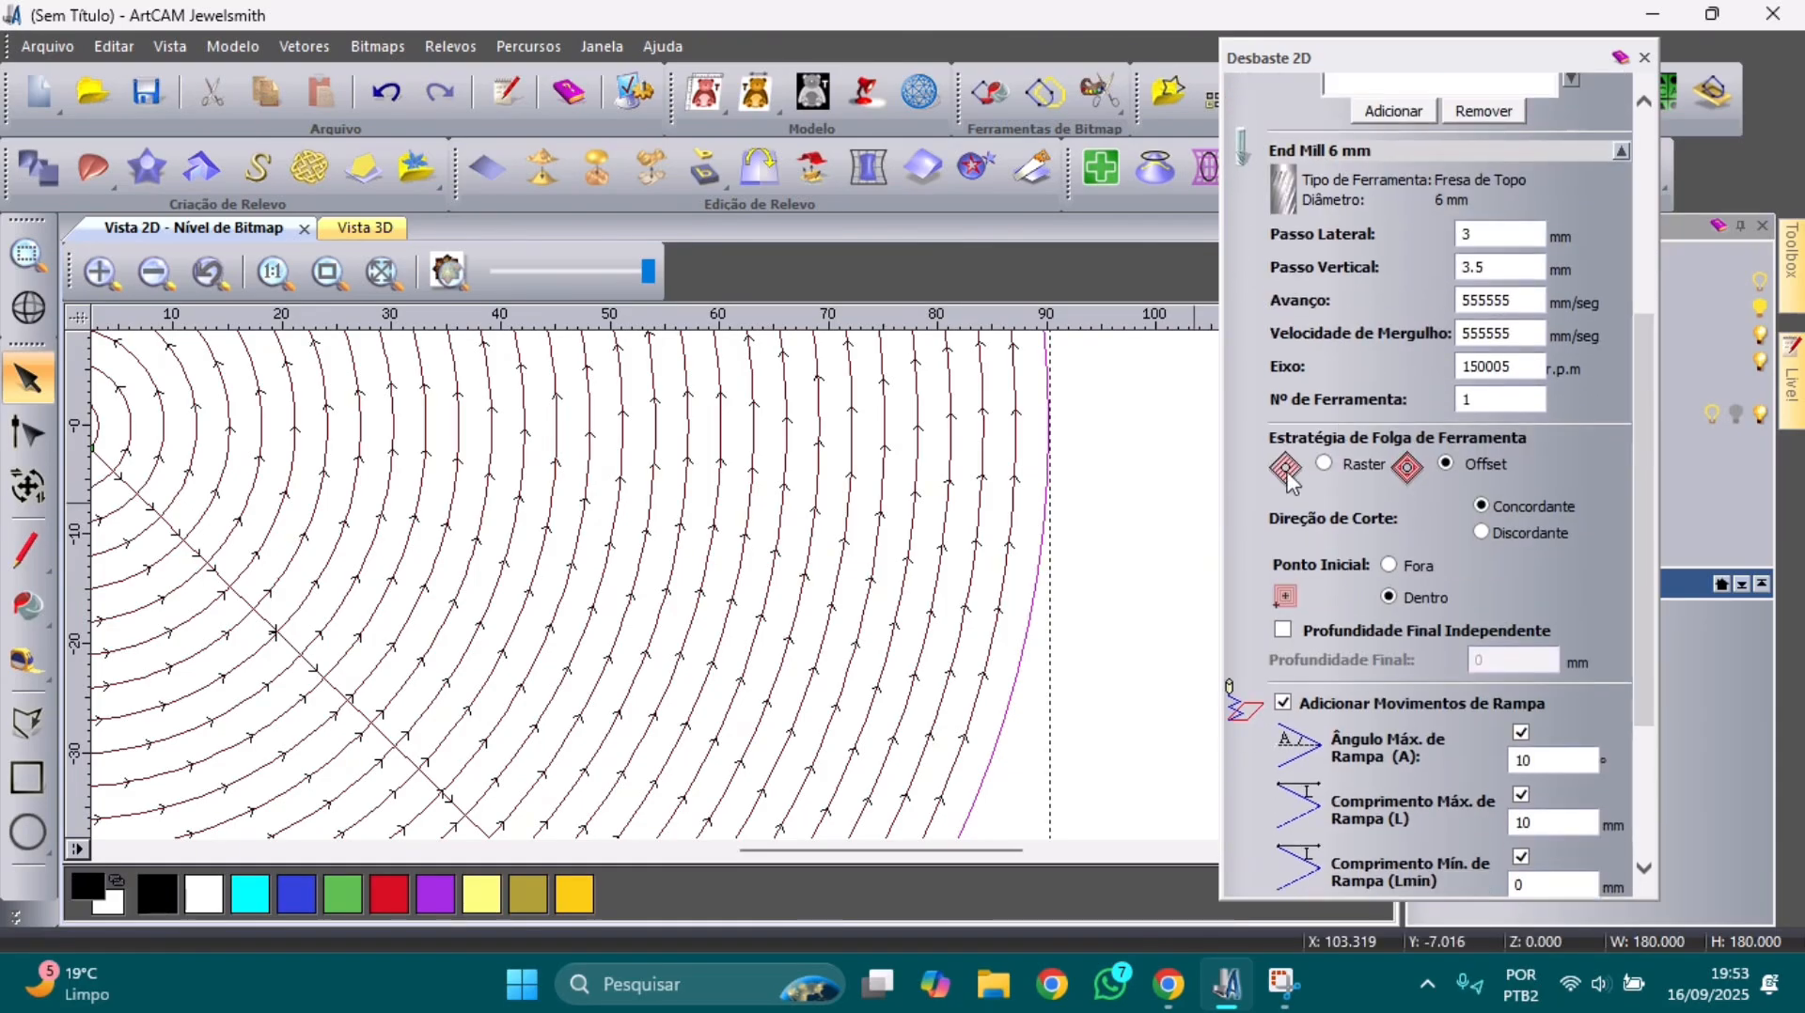
pyautogui.scroll(-2, 884, 536)
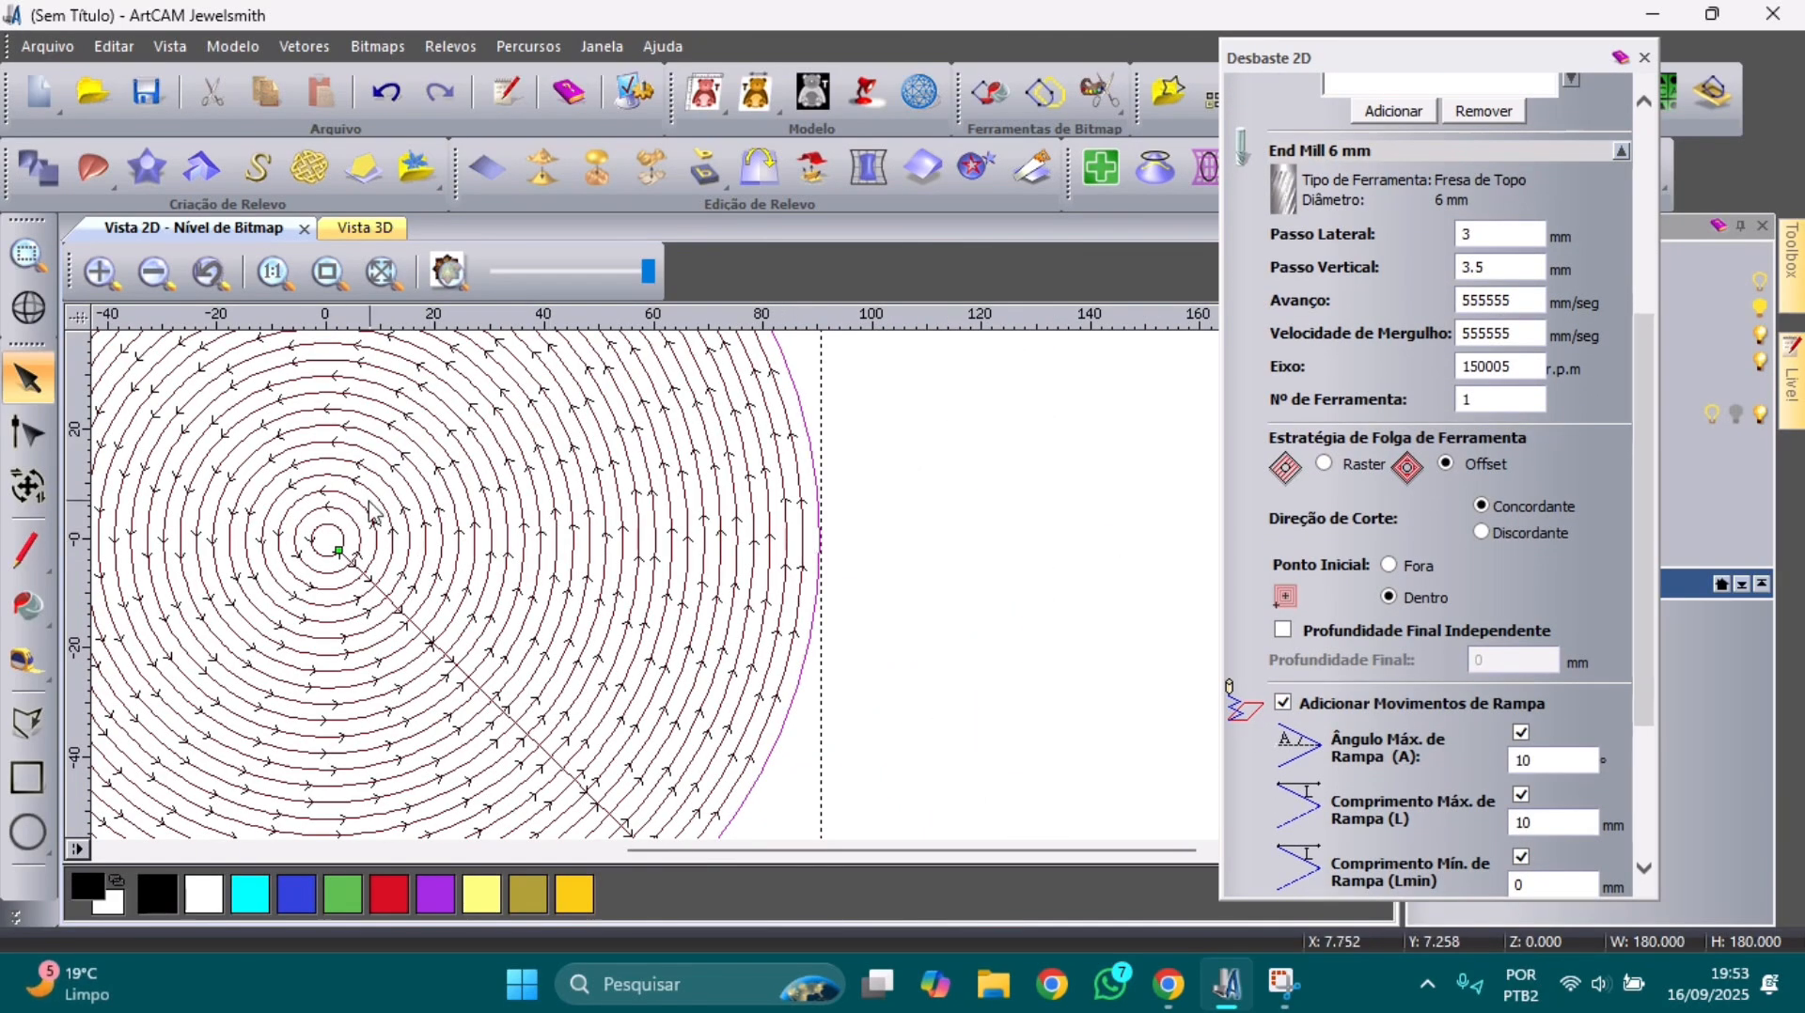
pyautogui.doubleClick(1478, 235)
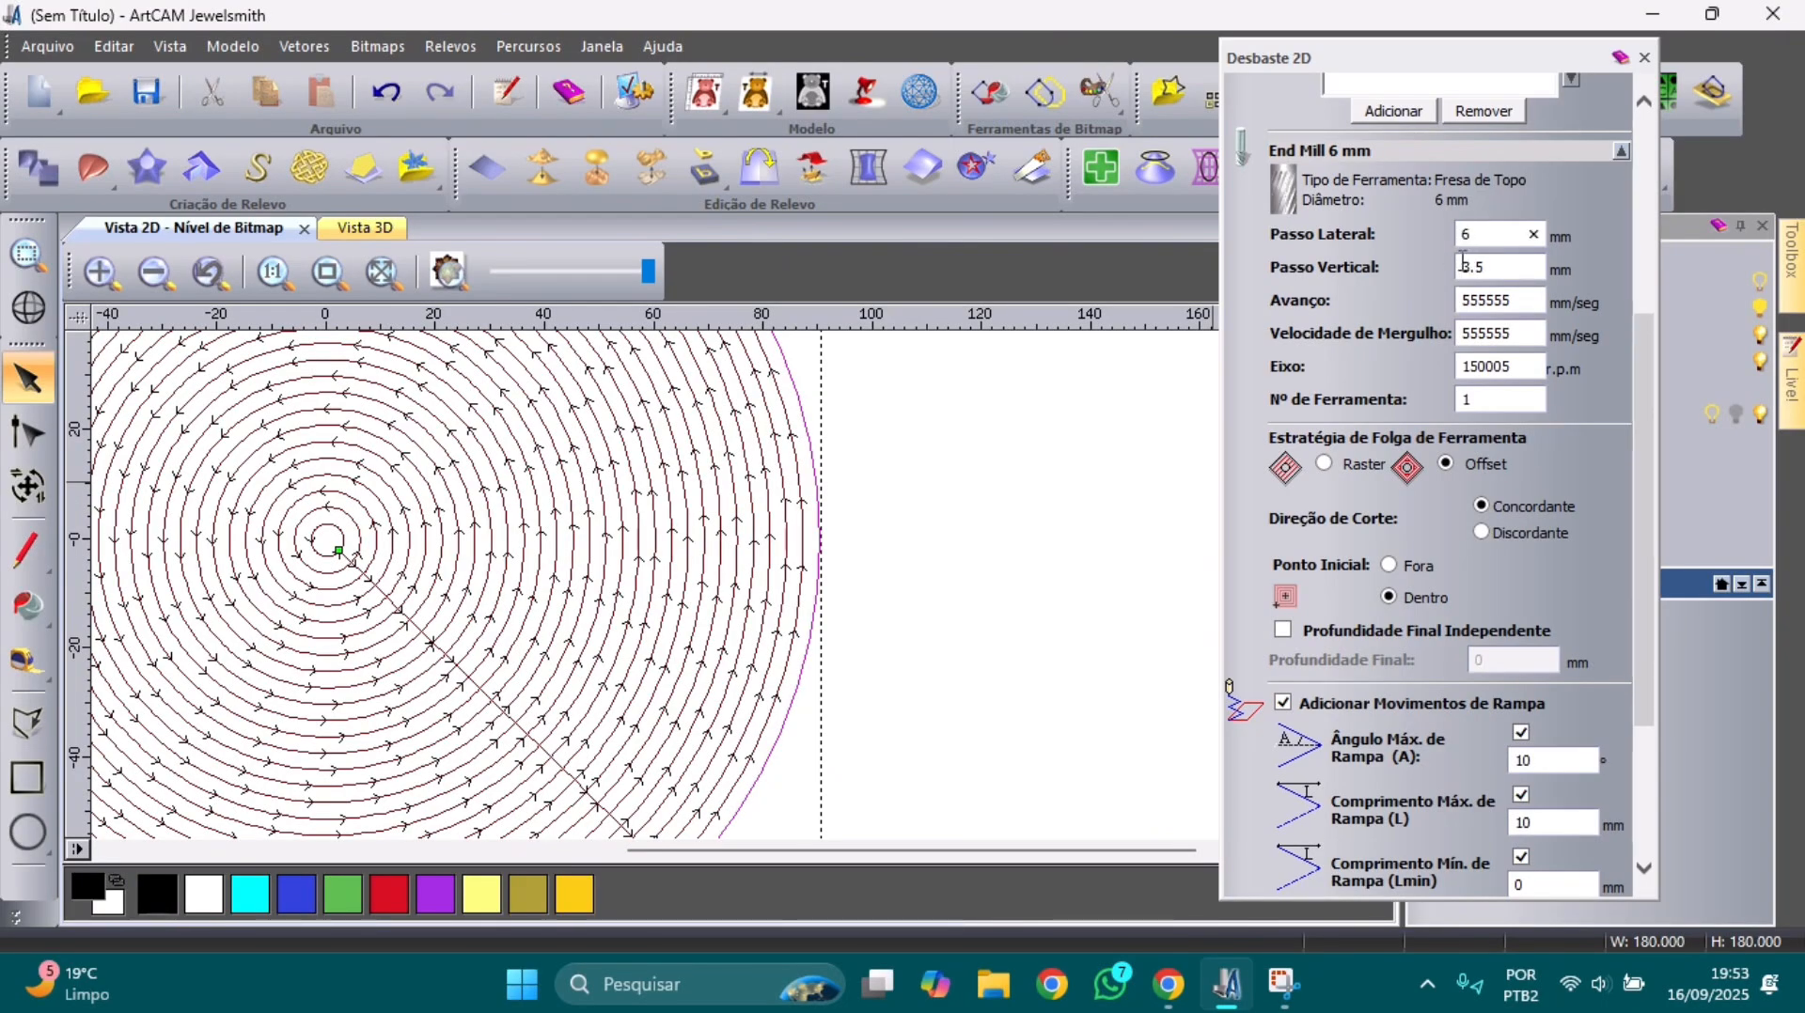
pyautogui.scroll(-3, 1542, 827)
pyautogui.click(1545, 877)
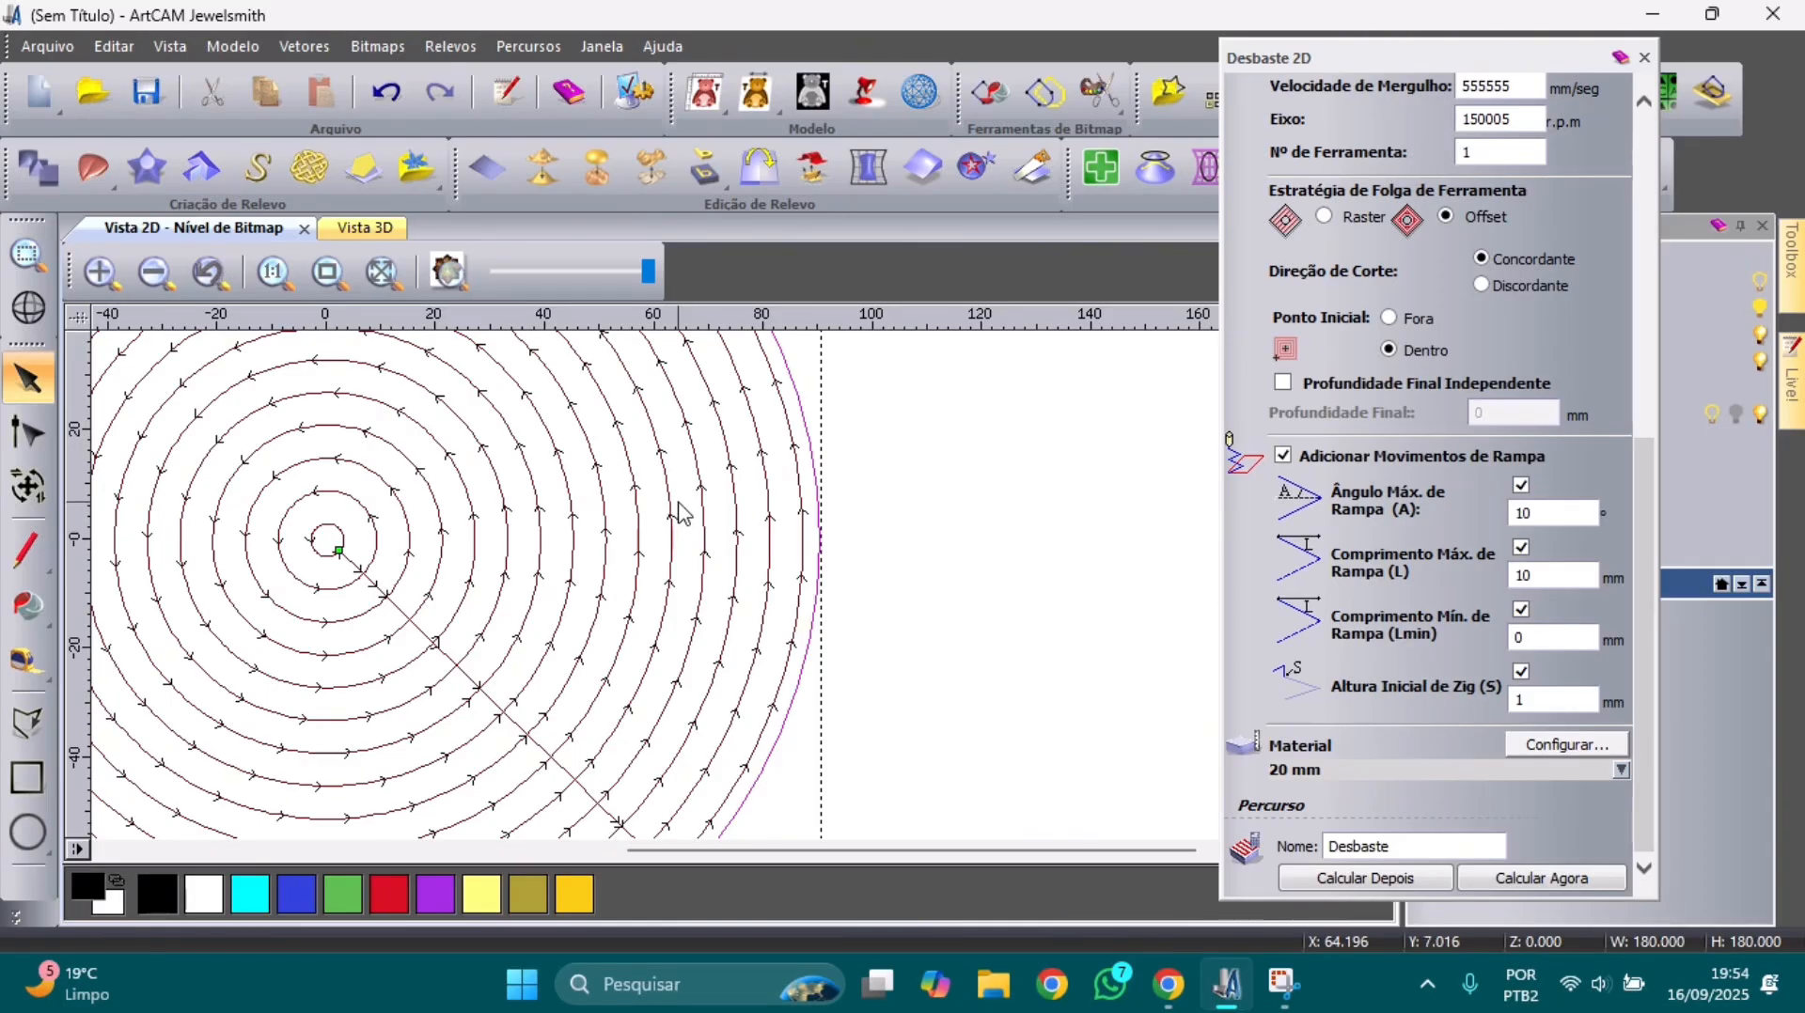
# - Set the stepover (Passo Lateral) to 2 mm and recalculate the circle's roughing toolpath
pyautogui.scroll(5, 1537, 319)
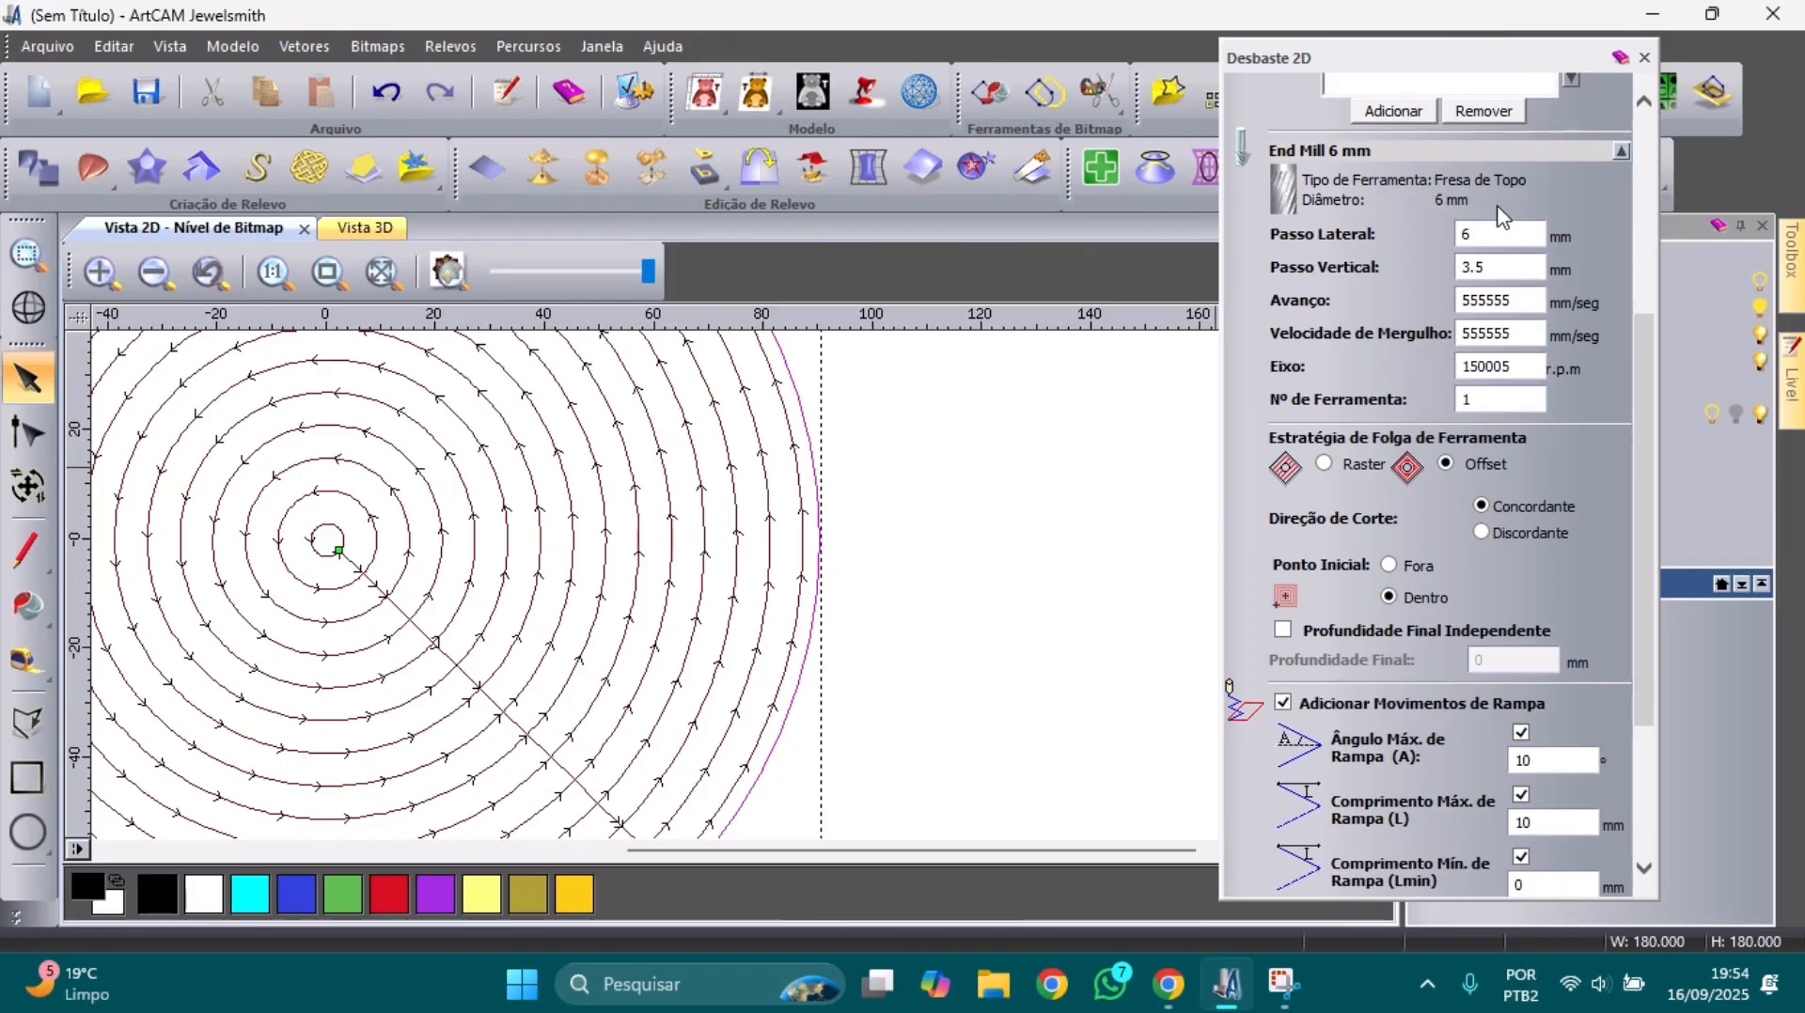
pyautogui.click(1498, 236)
pyautogui.moveTo(1497, 243); pyautogui.dragTo(1447, 239)
pyautogui.write('2')
pyautogui.scroll(-5, 1453, 242)
pyautogui.click(1526, 877)
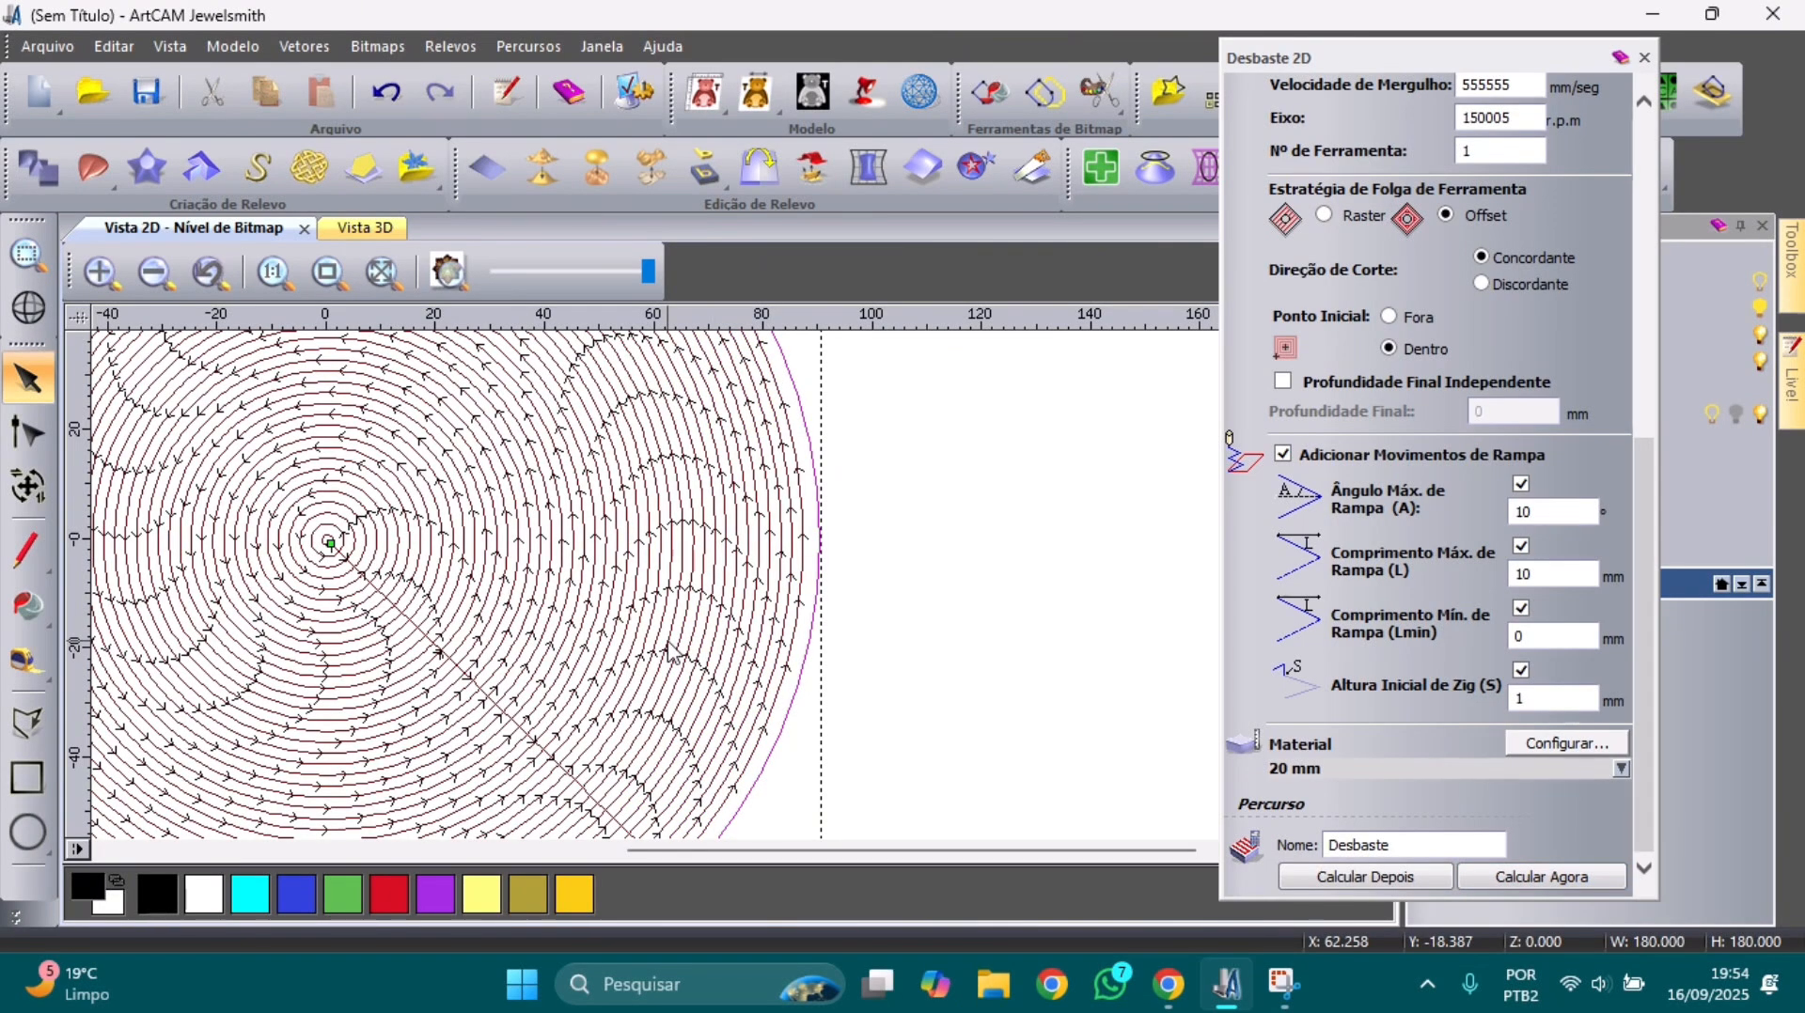
# - Set the stepover (Passo Lateral) to 3 mm, recalculate the circle's toolpath and close the 2D roughing settings
pyautogui.scroll(5, 1561, 301)
pyautogui.doubleClick(1464, 355)
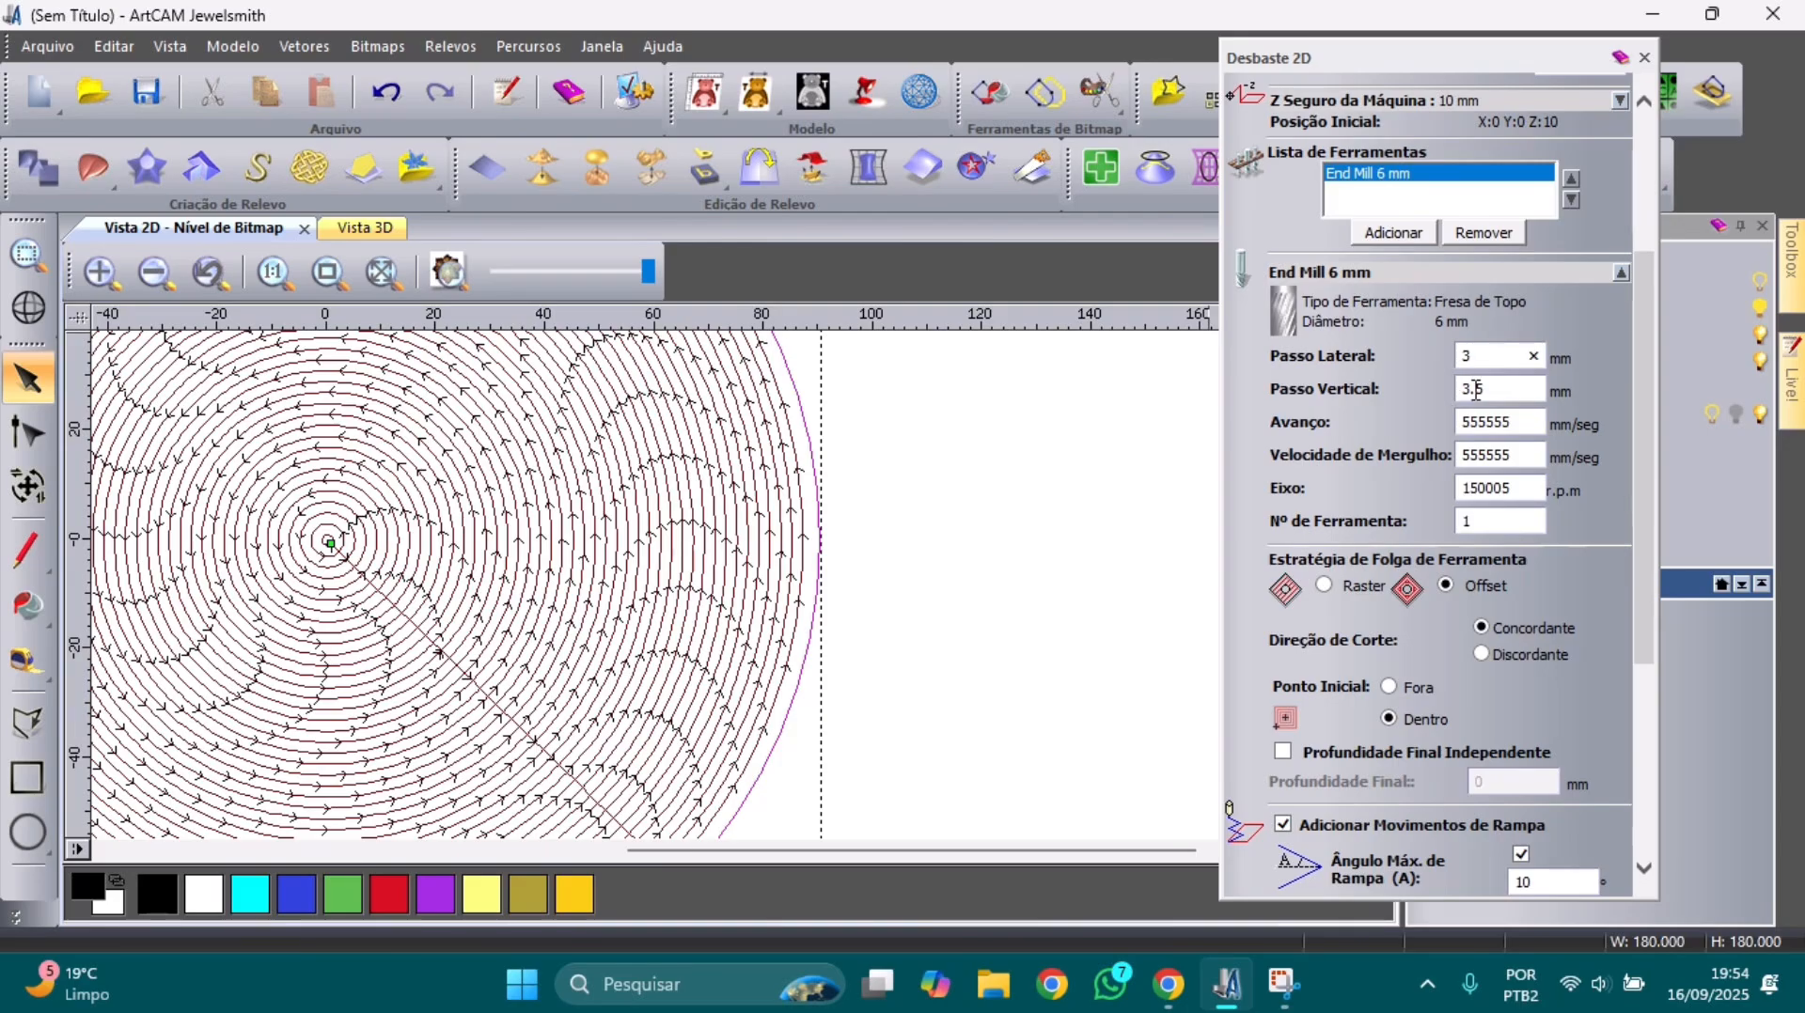
pyautogui.scroll(-4, 1559, 774)
pyautogui.click(1571, 878)
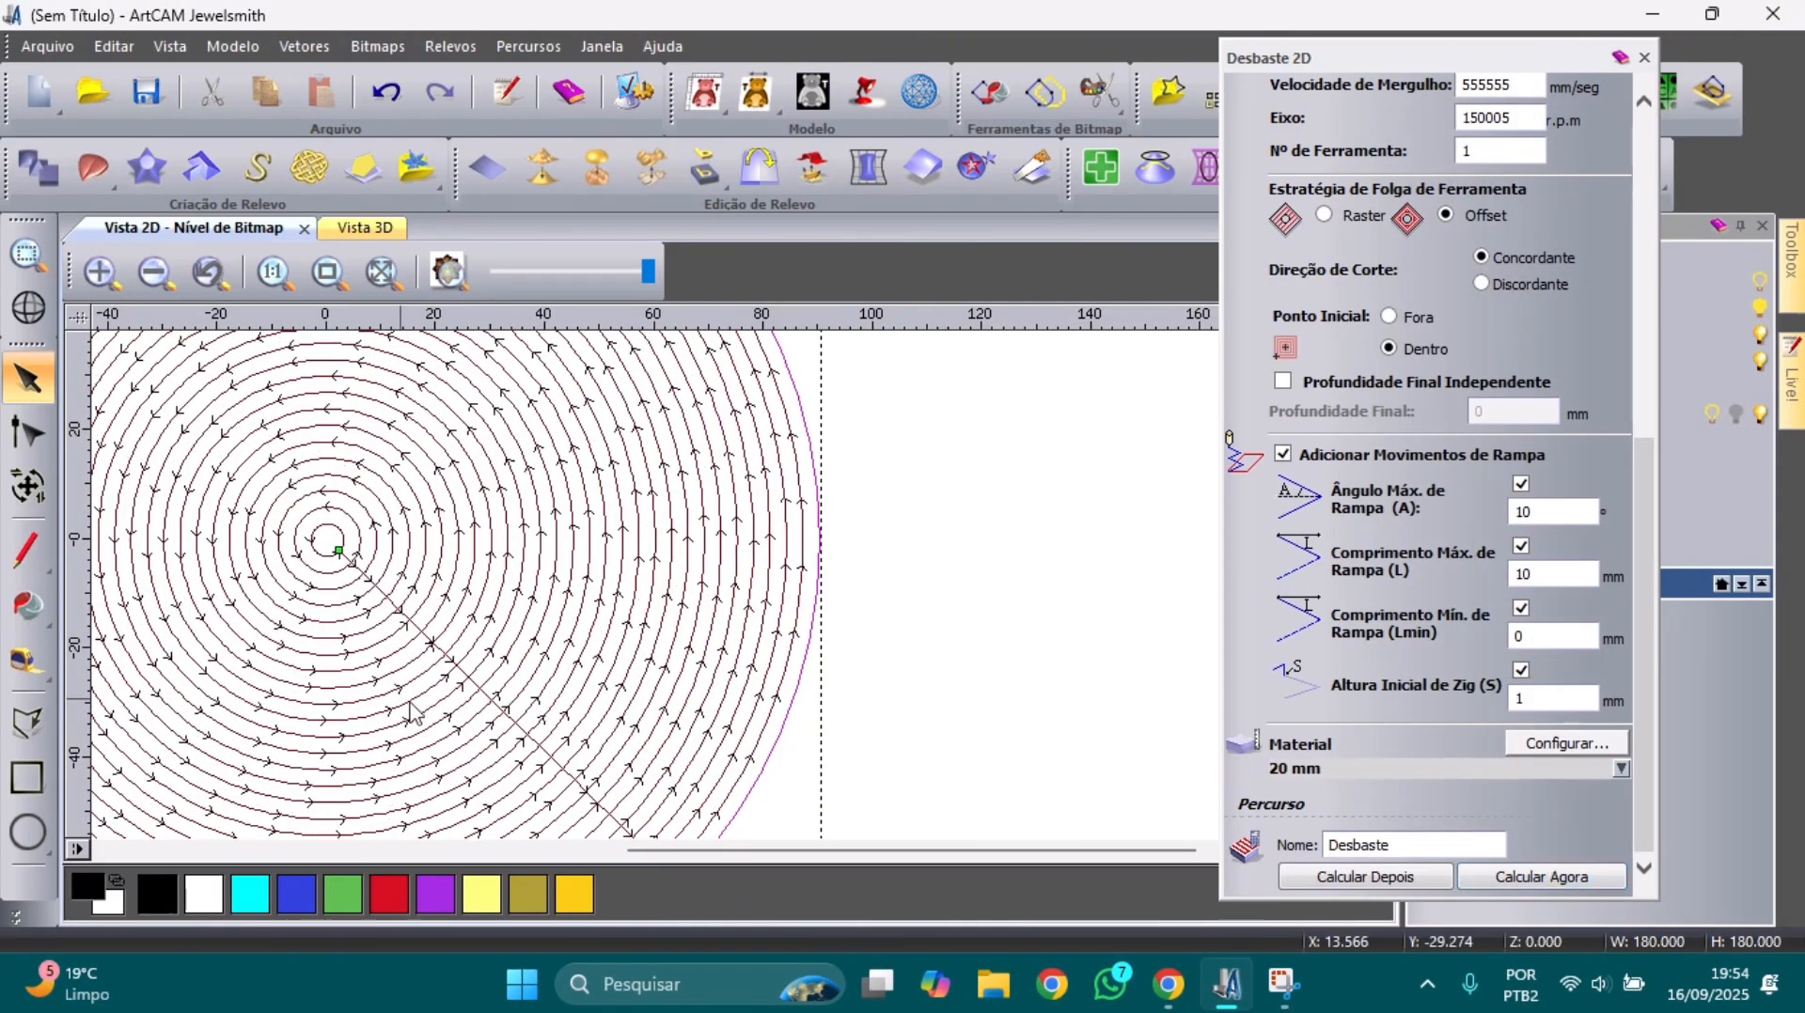
pyautogui.click(1644, 58)
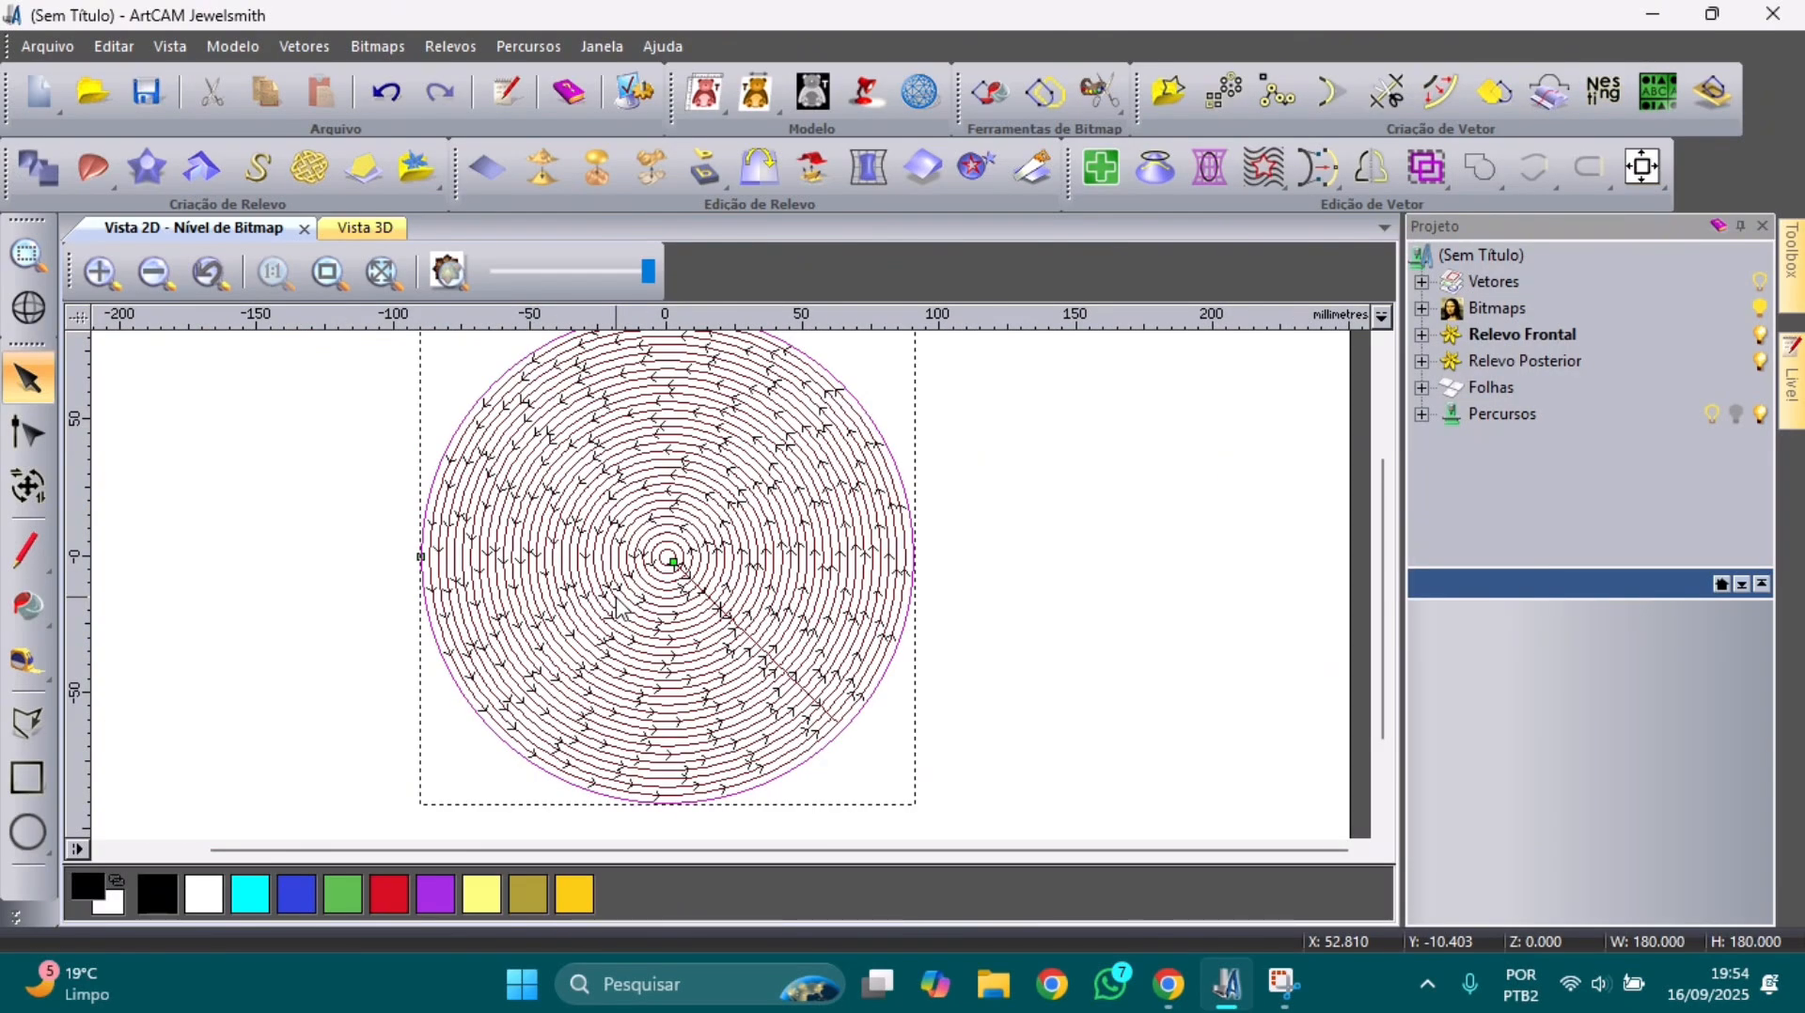
# - Review the save settings and machine output format for the circle's roughing toolpath, without saving it
pyautogui.scroll(-1, 618, 609)
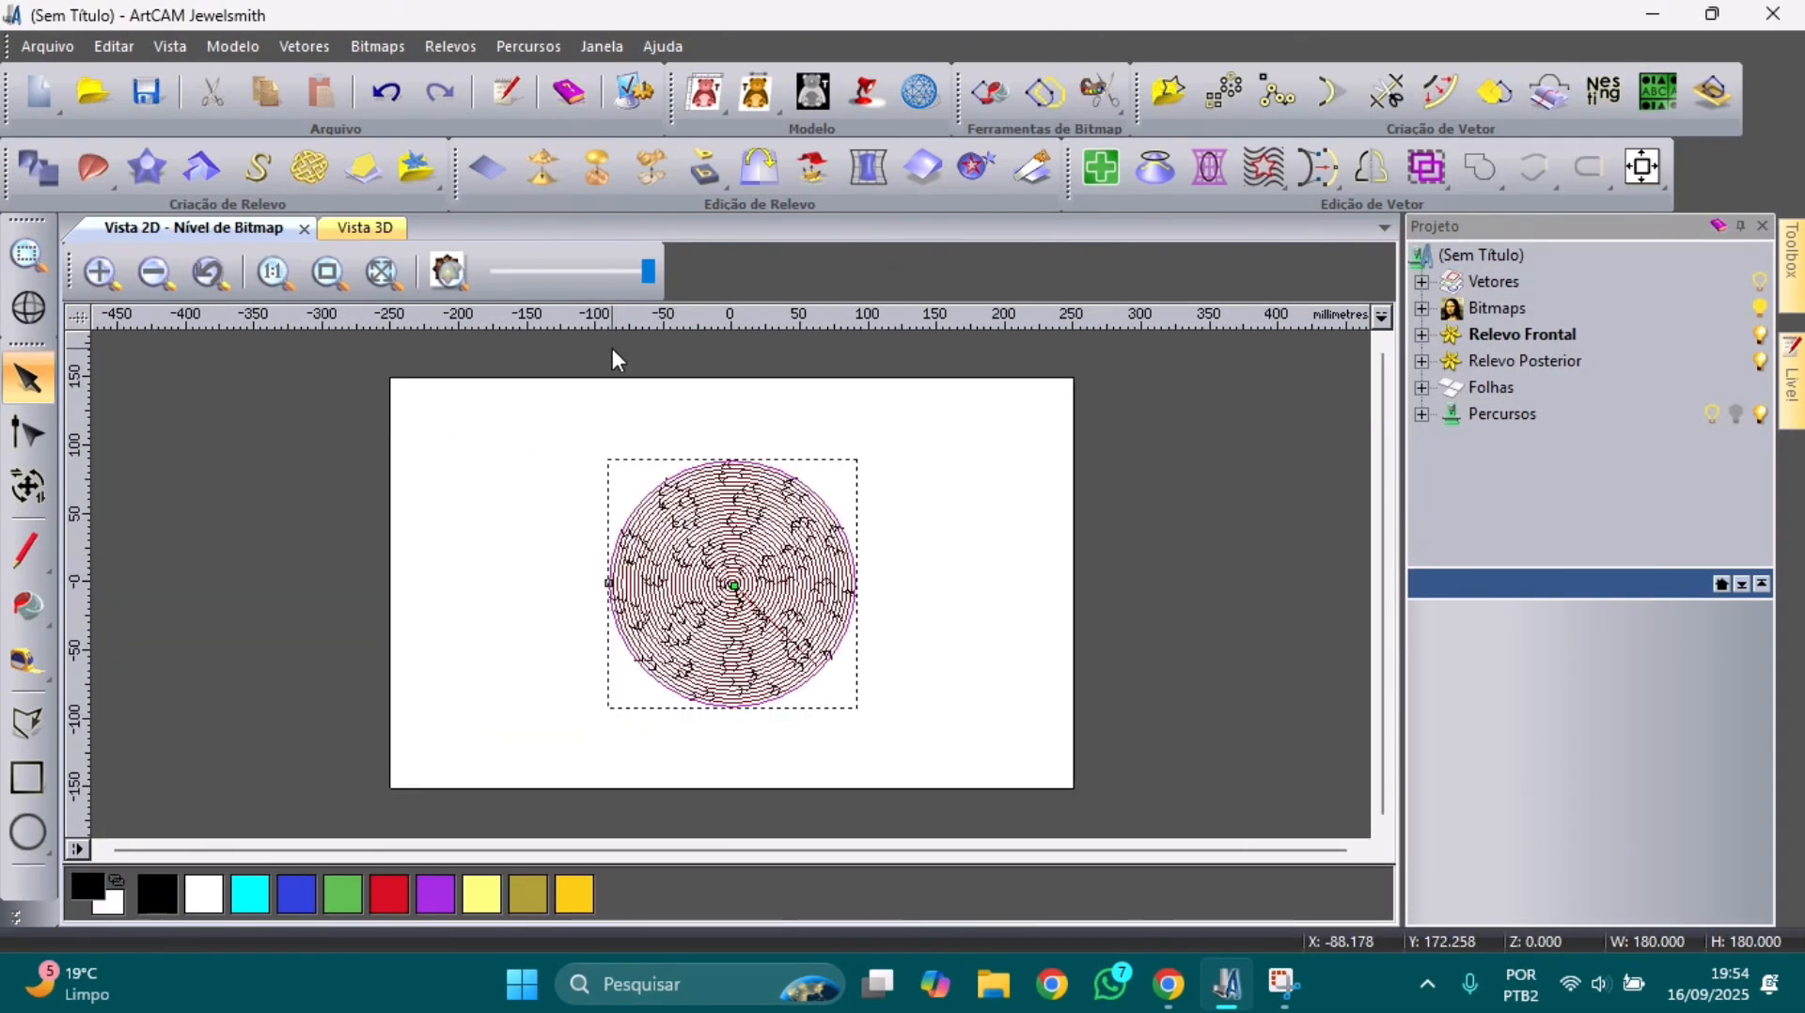
pyautogui.click(526, 46)
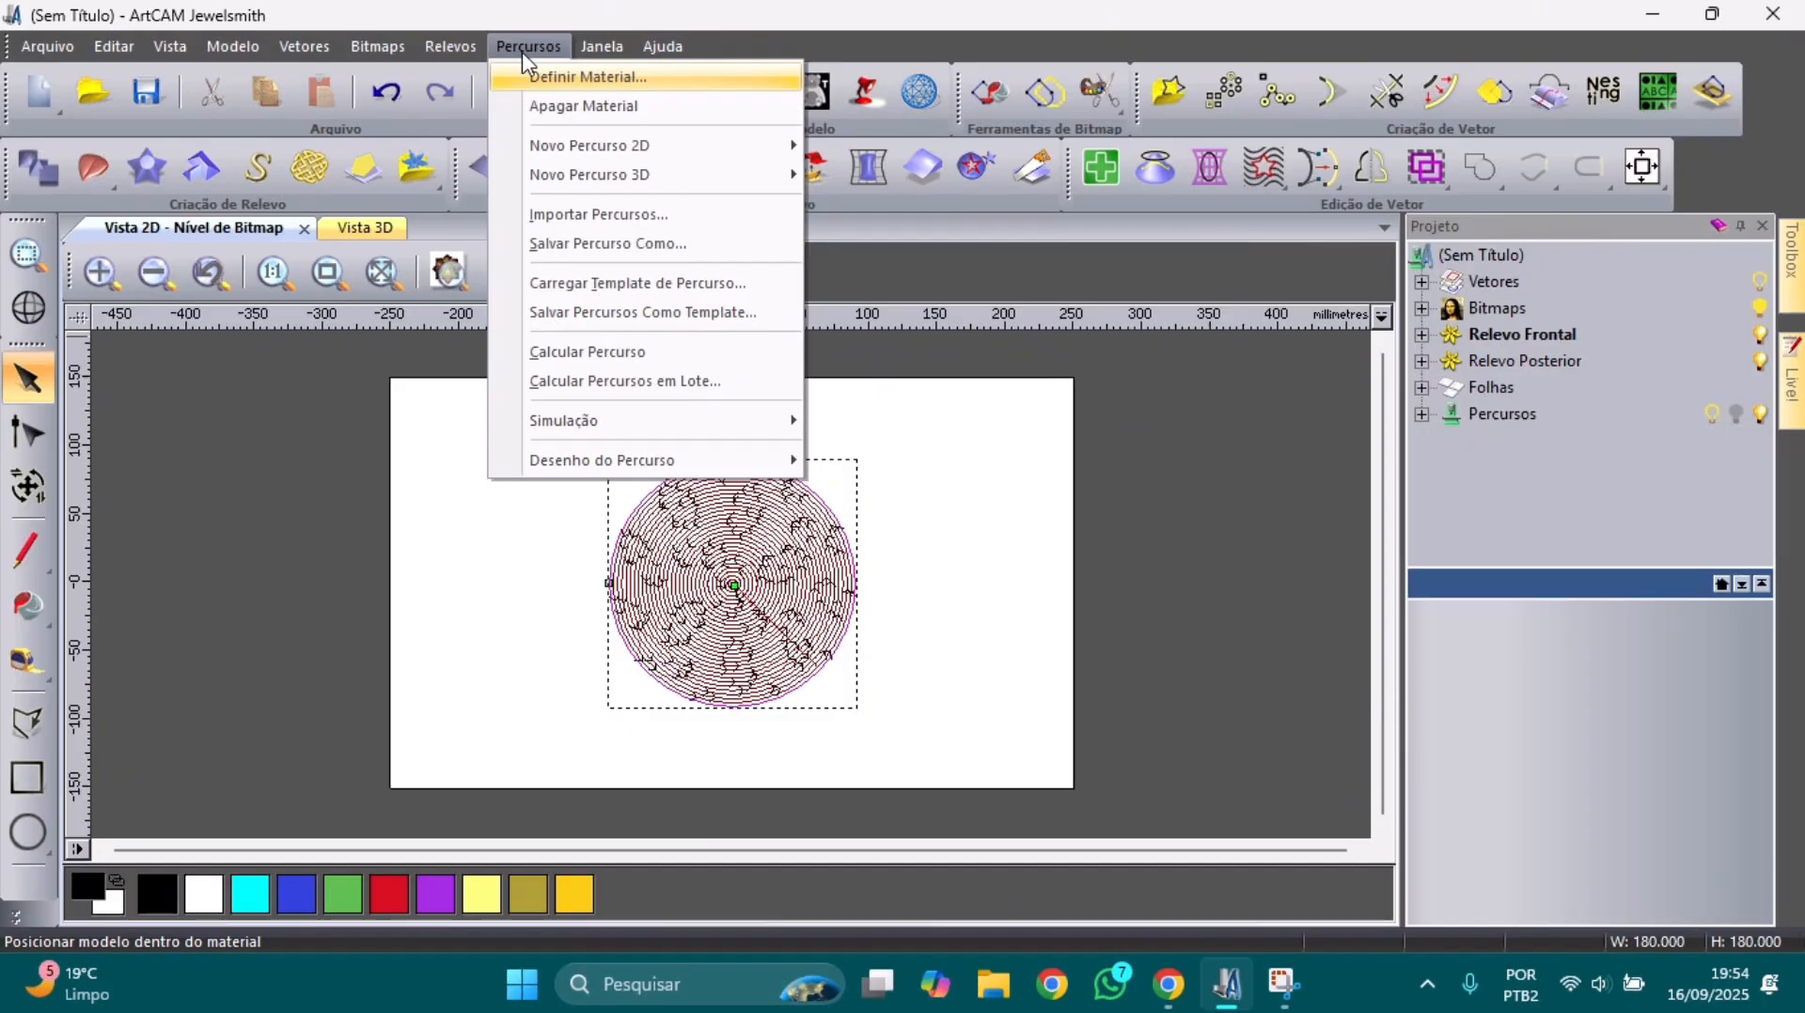
pyautogui.click(658, 246)
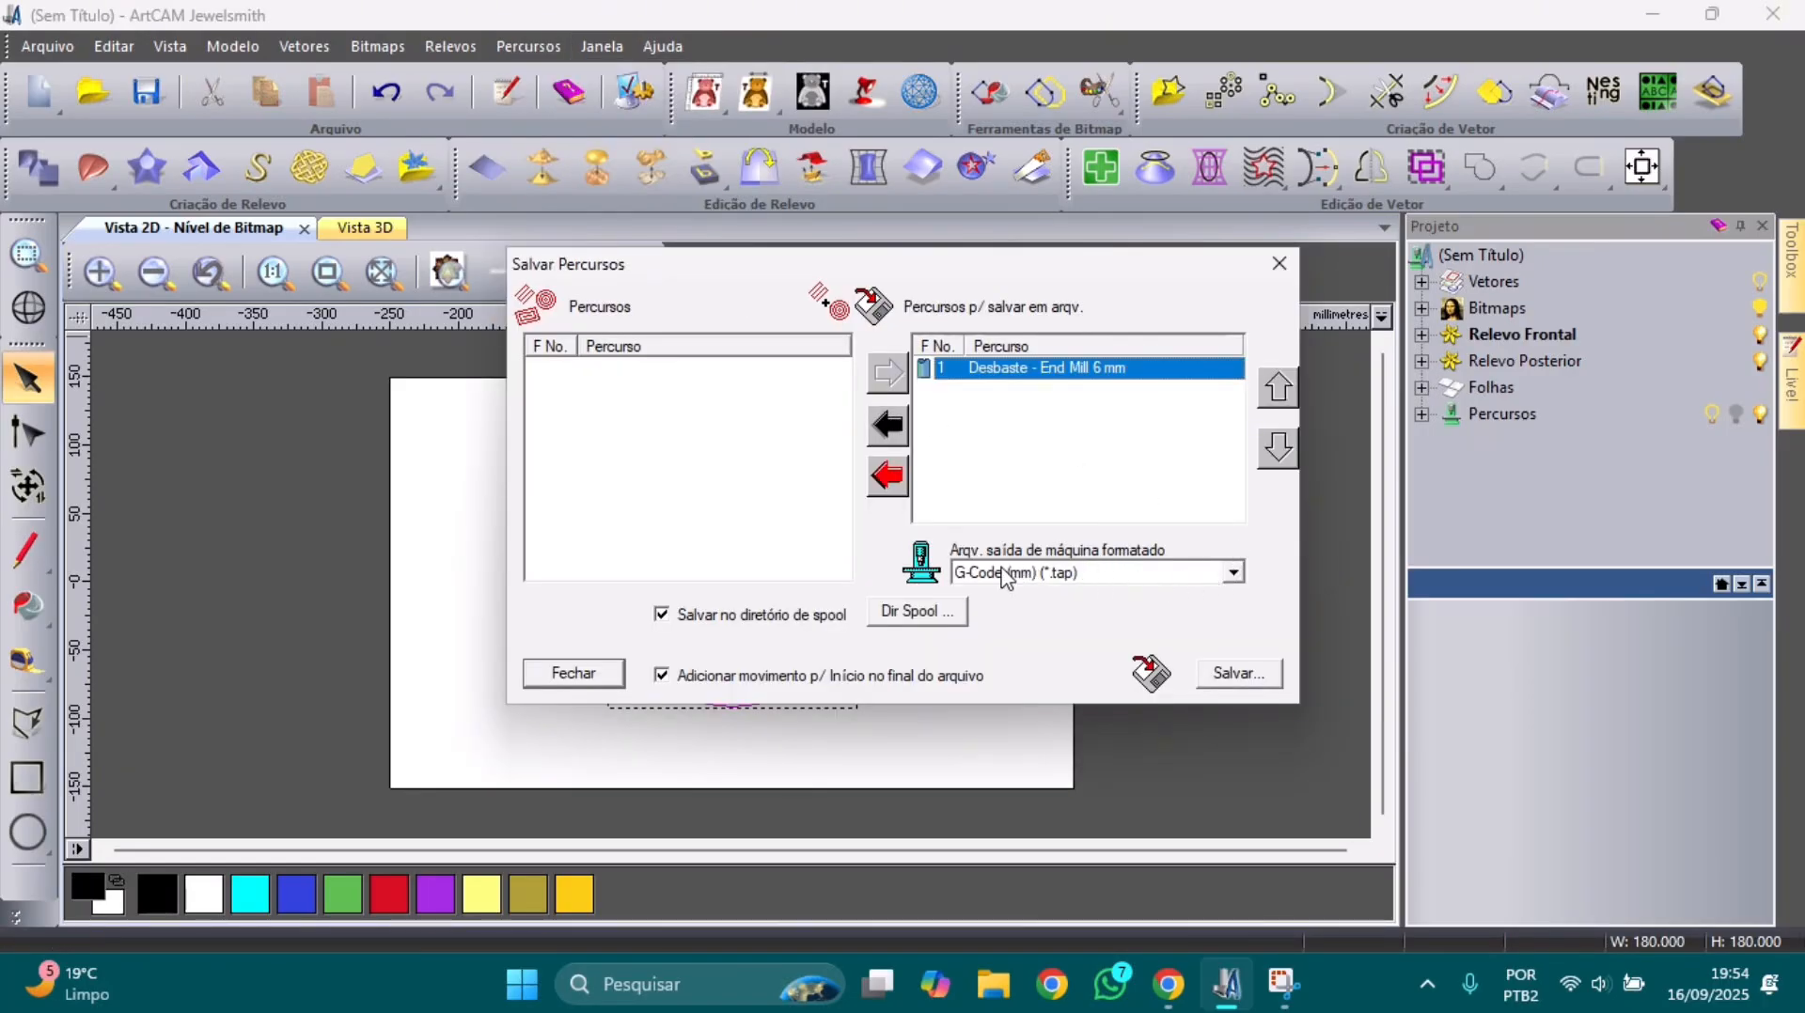
pyautogui.click(1276, 266)
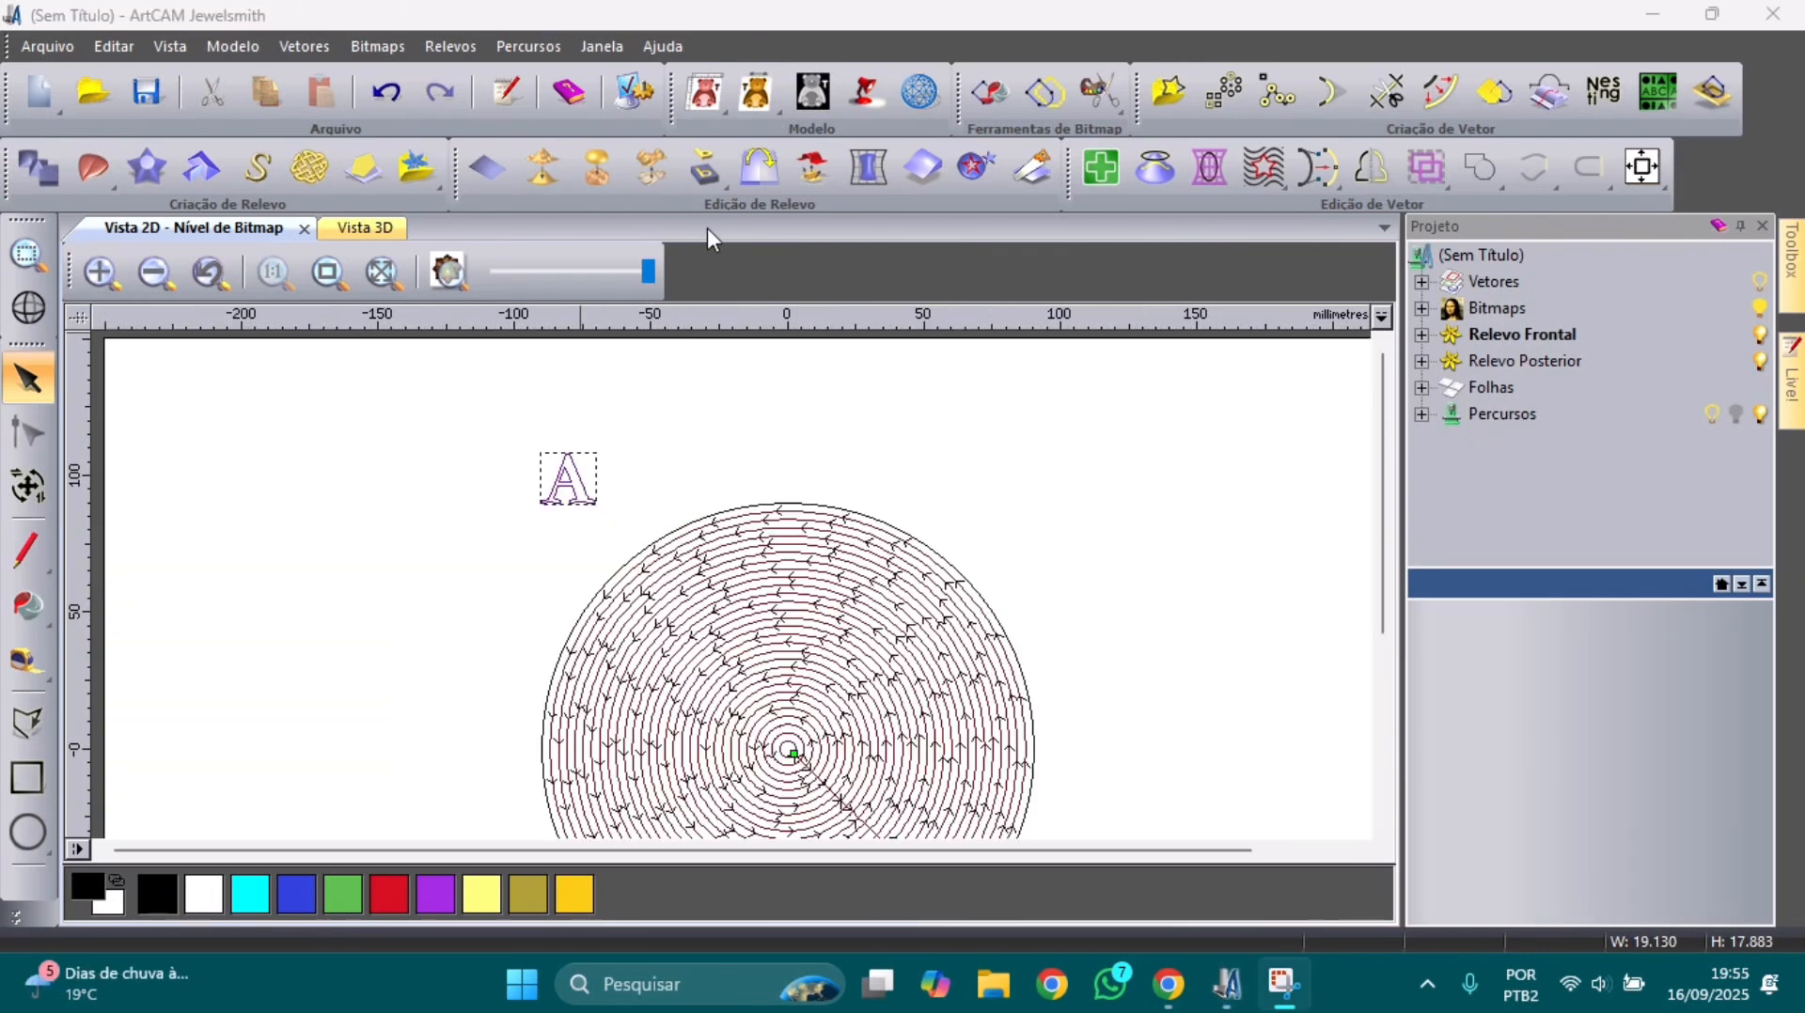
# - Move the letter A to the blank area right of the circle, enlarge it to about 53 by 47 mm and keep it selected
pyautogui.moveTo(569, 484); pyautogui.dragTo(1147, 560)
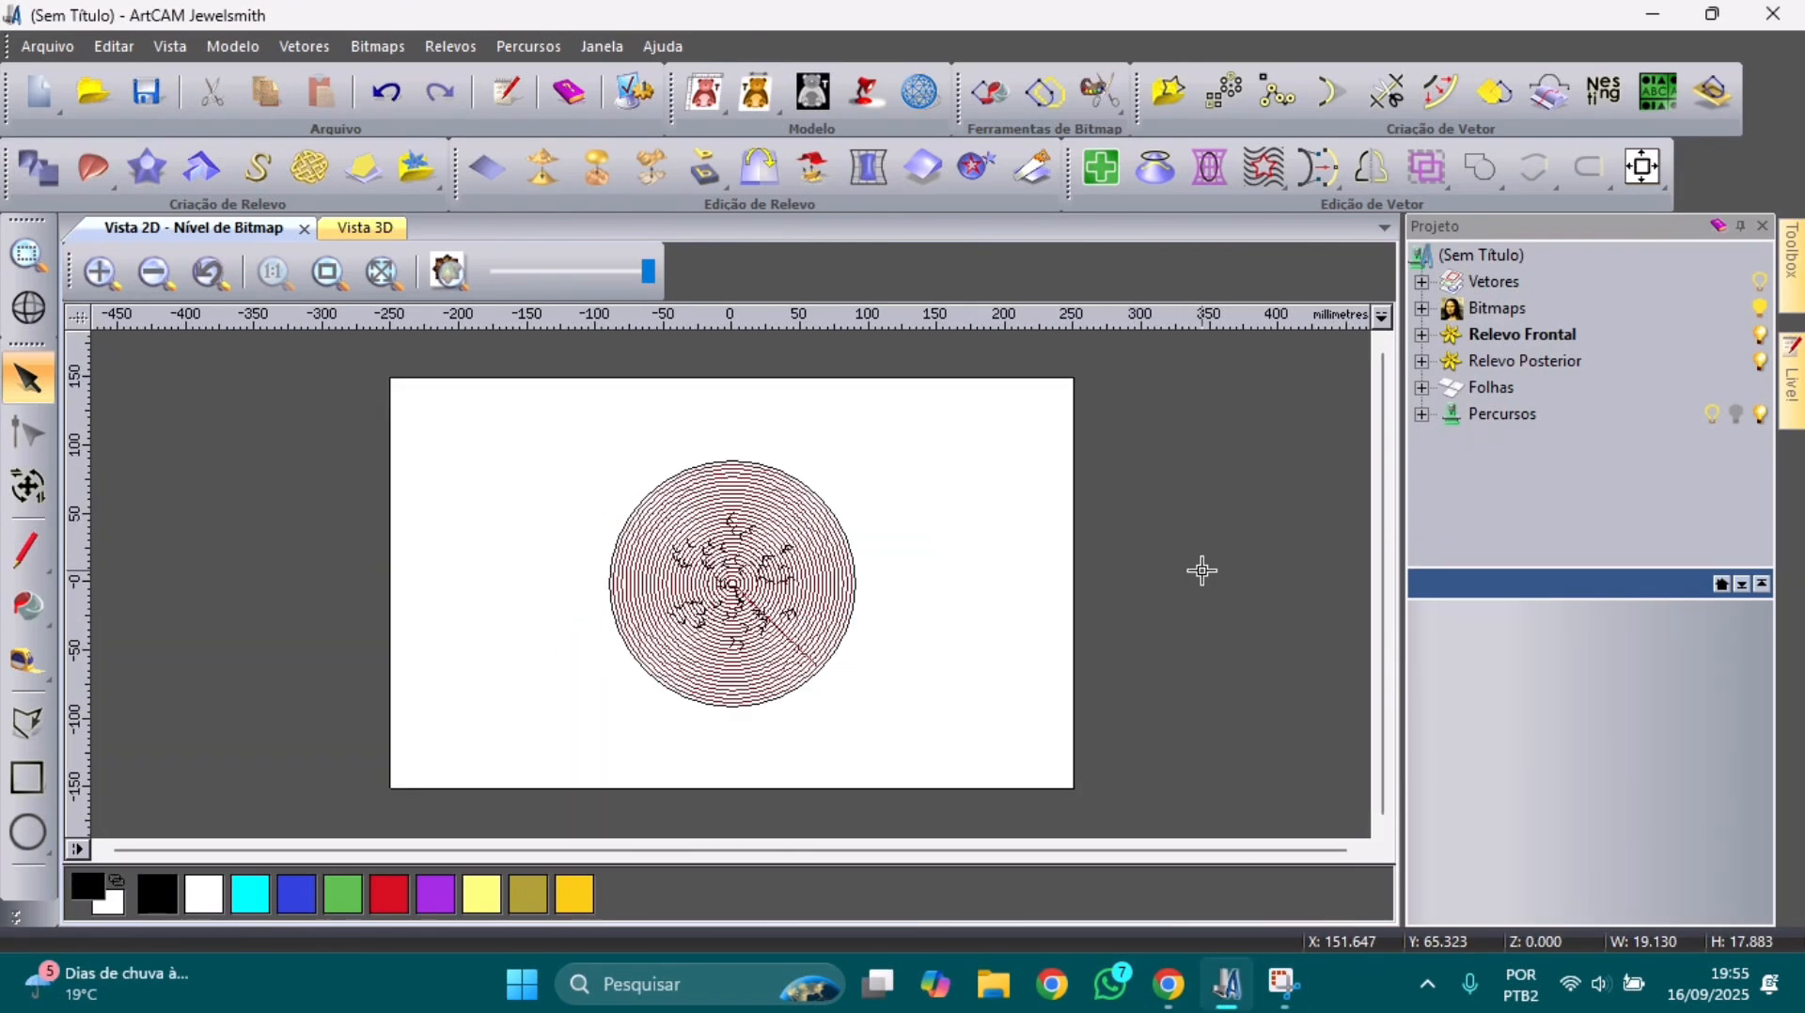
pyautogui.rightClick(932, 484)
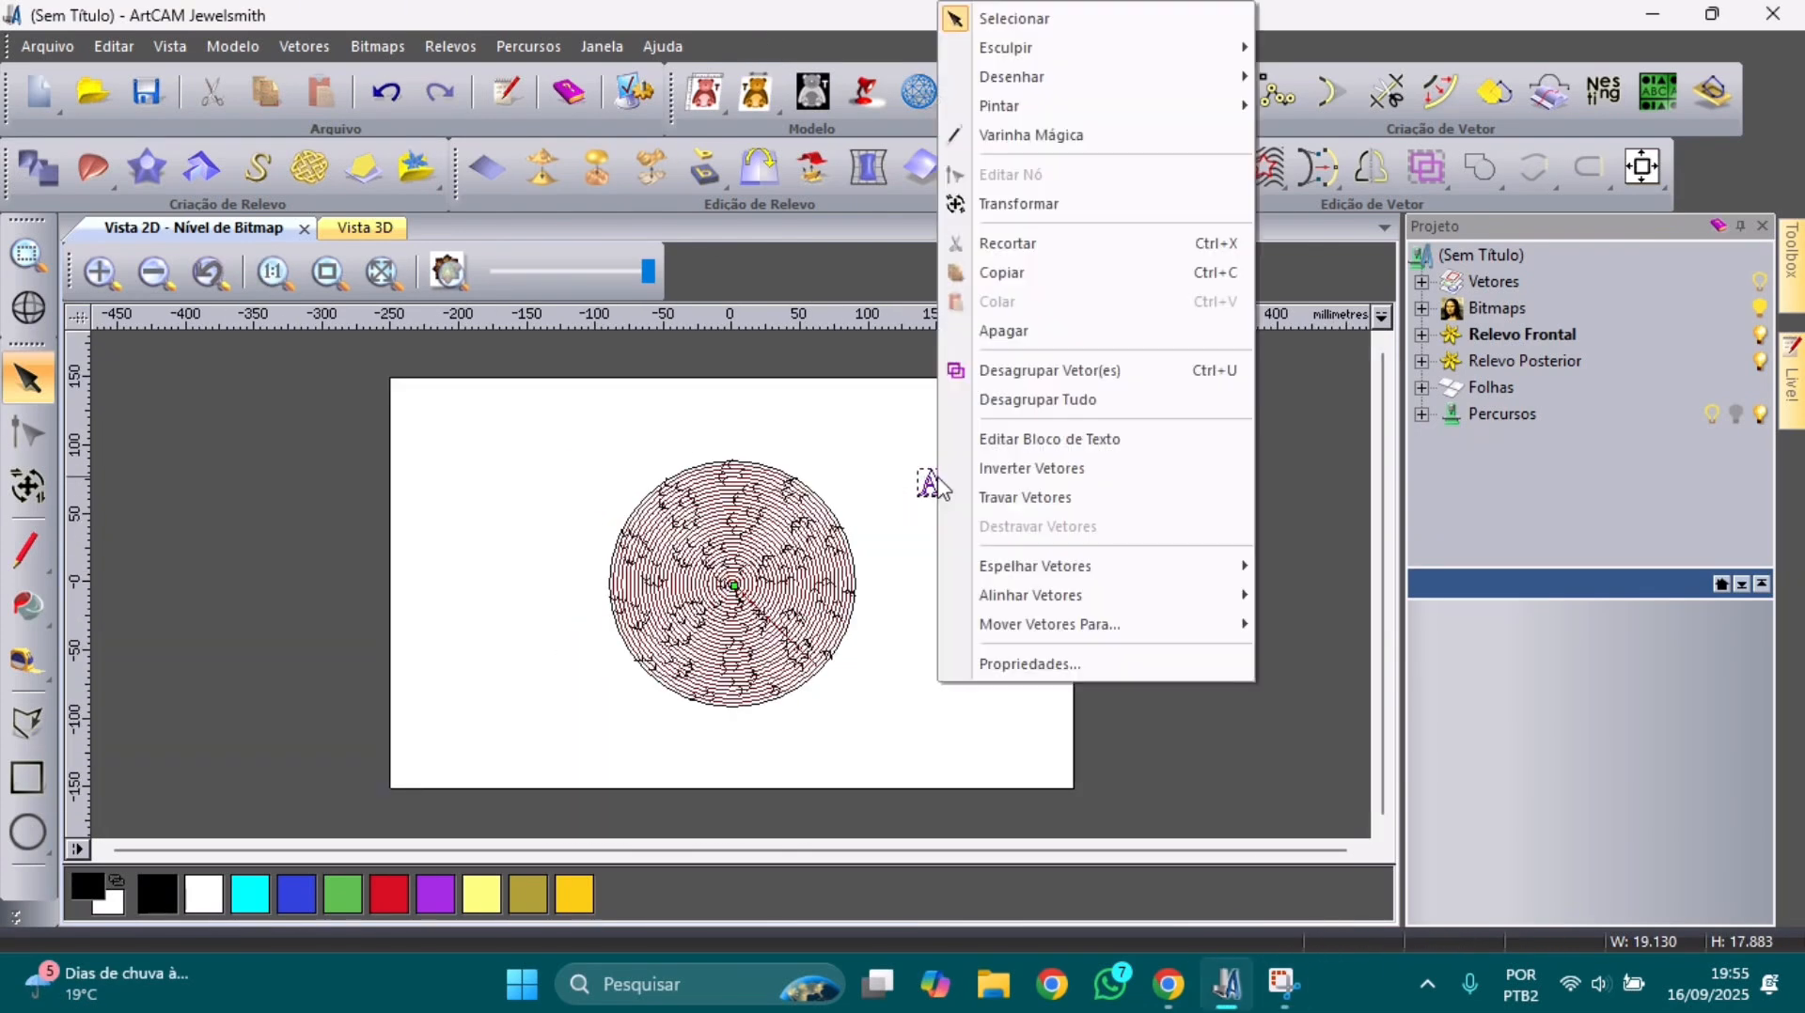
pyautogui.click(1018, 204)
pyautogui.scroll(2, 979, 540)
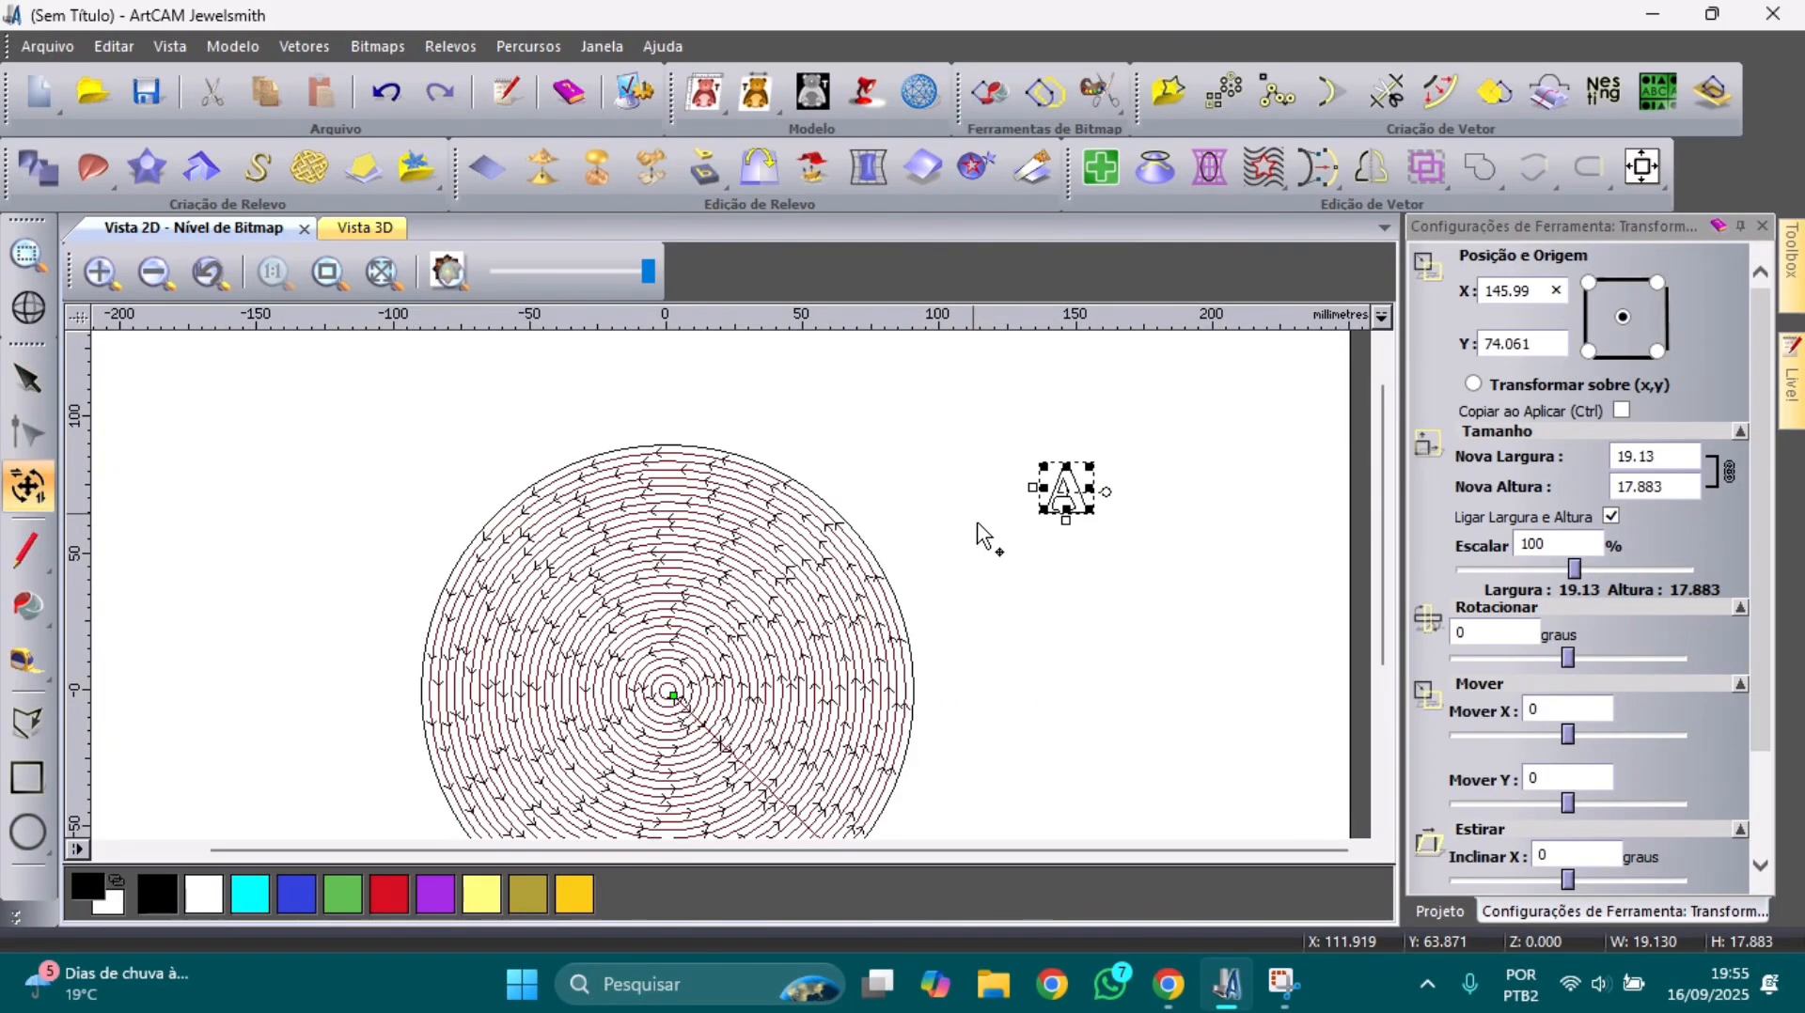
pyautogui.moveTo(1083, 507); pyautogui.dragTo(1265, 711)
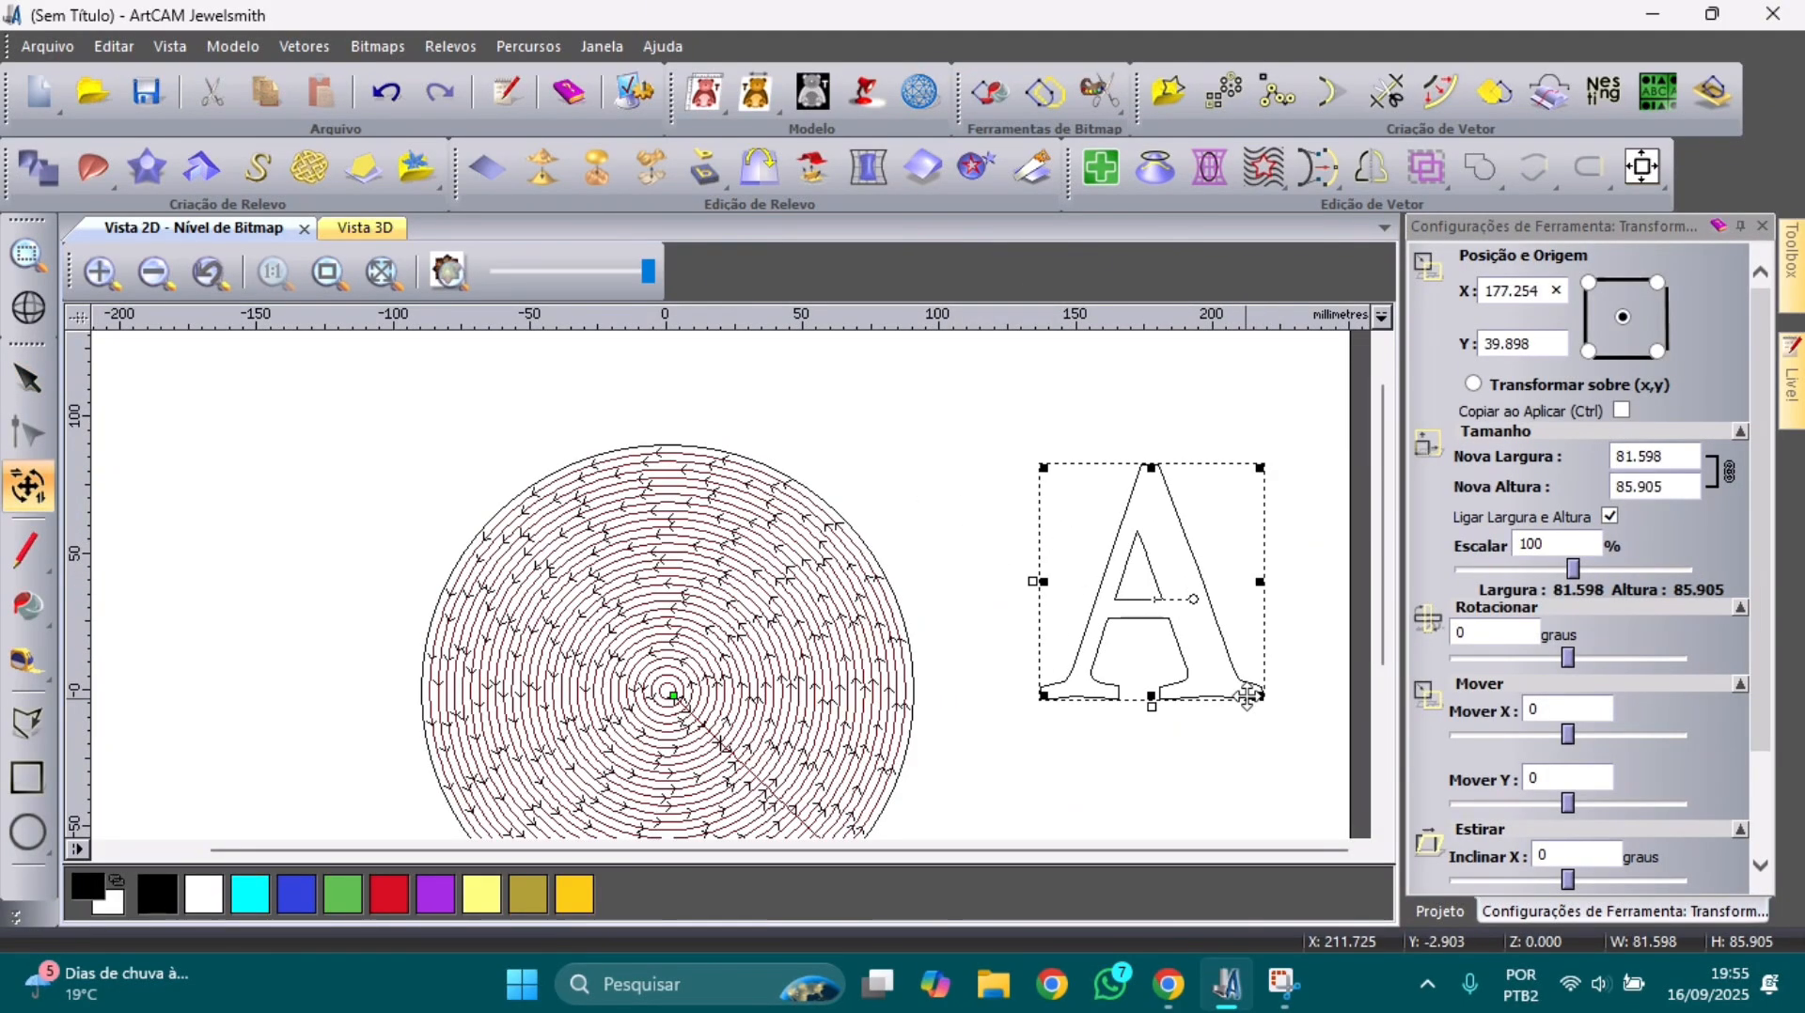
pyautogui.moveTo(1253, 699); pyautogui.dragTo(1190, 599)
pyautogui.press('Escape')
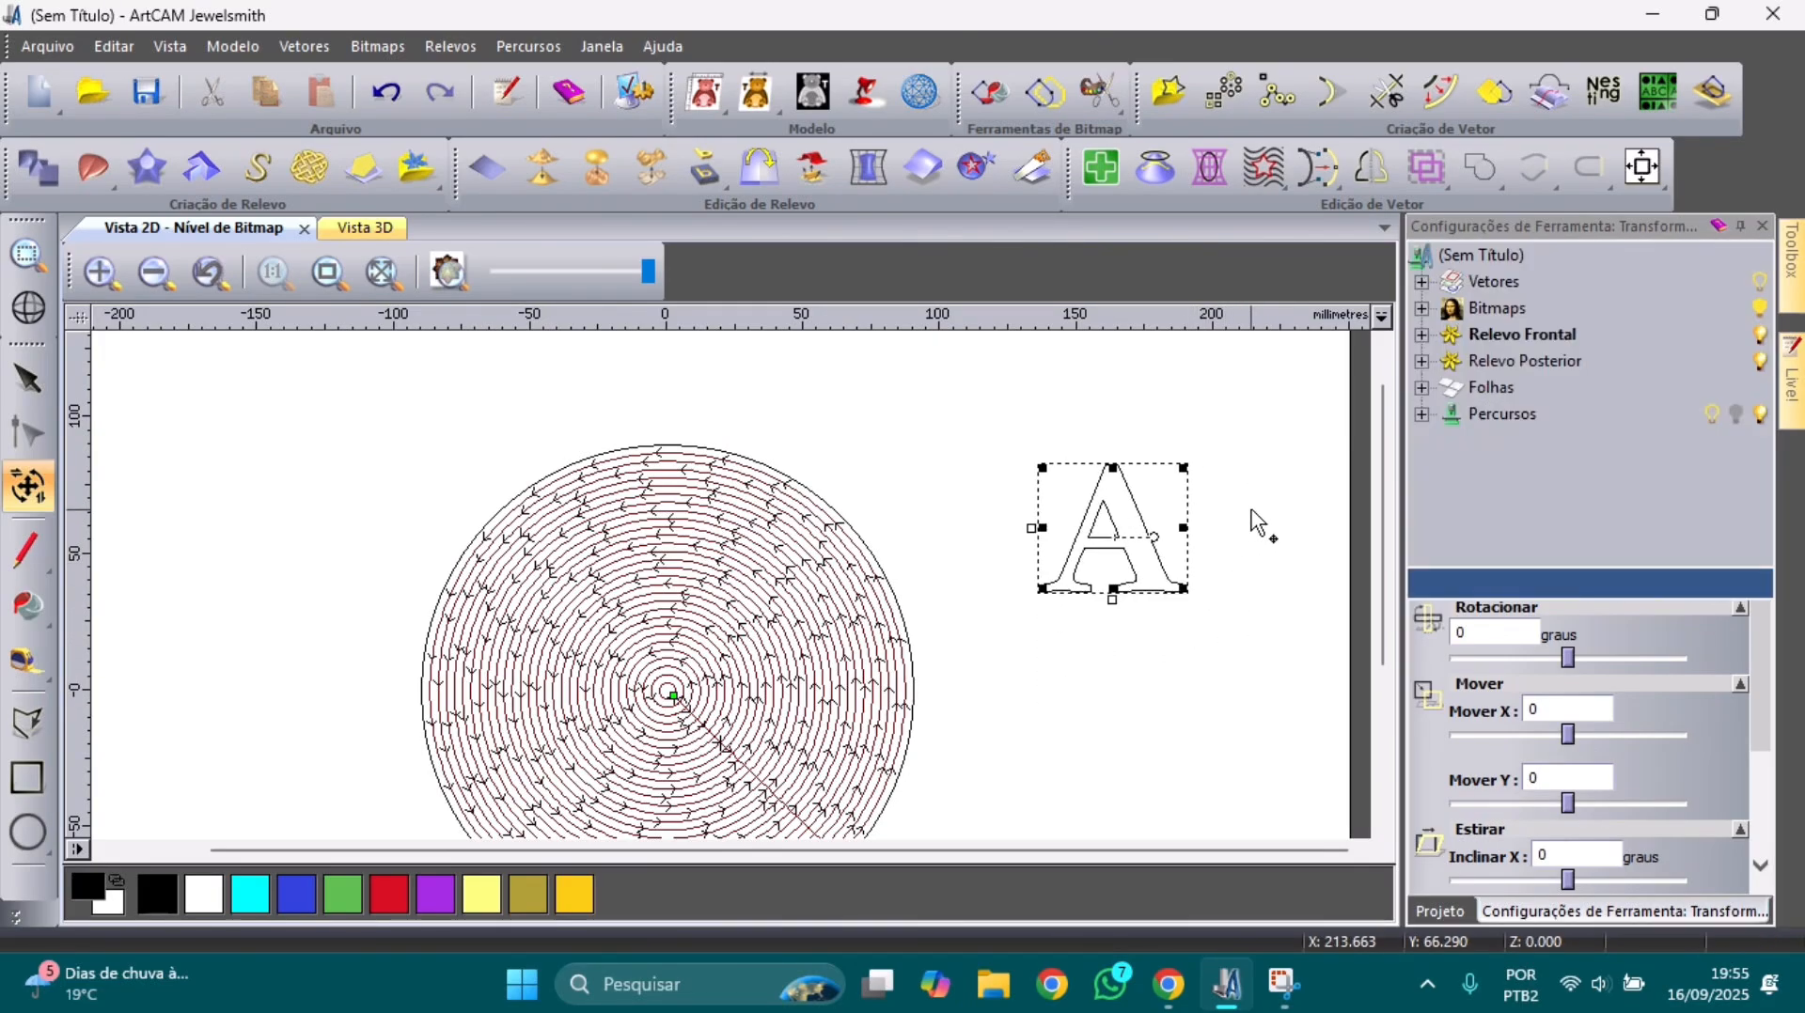
pyautogui.moveTo(1006, 407); pyautogui.dragTo(1232, 666)
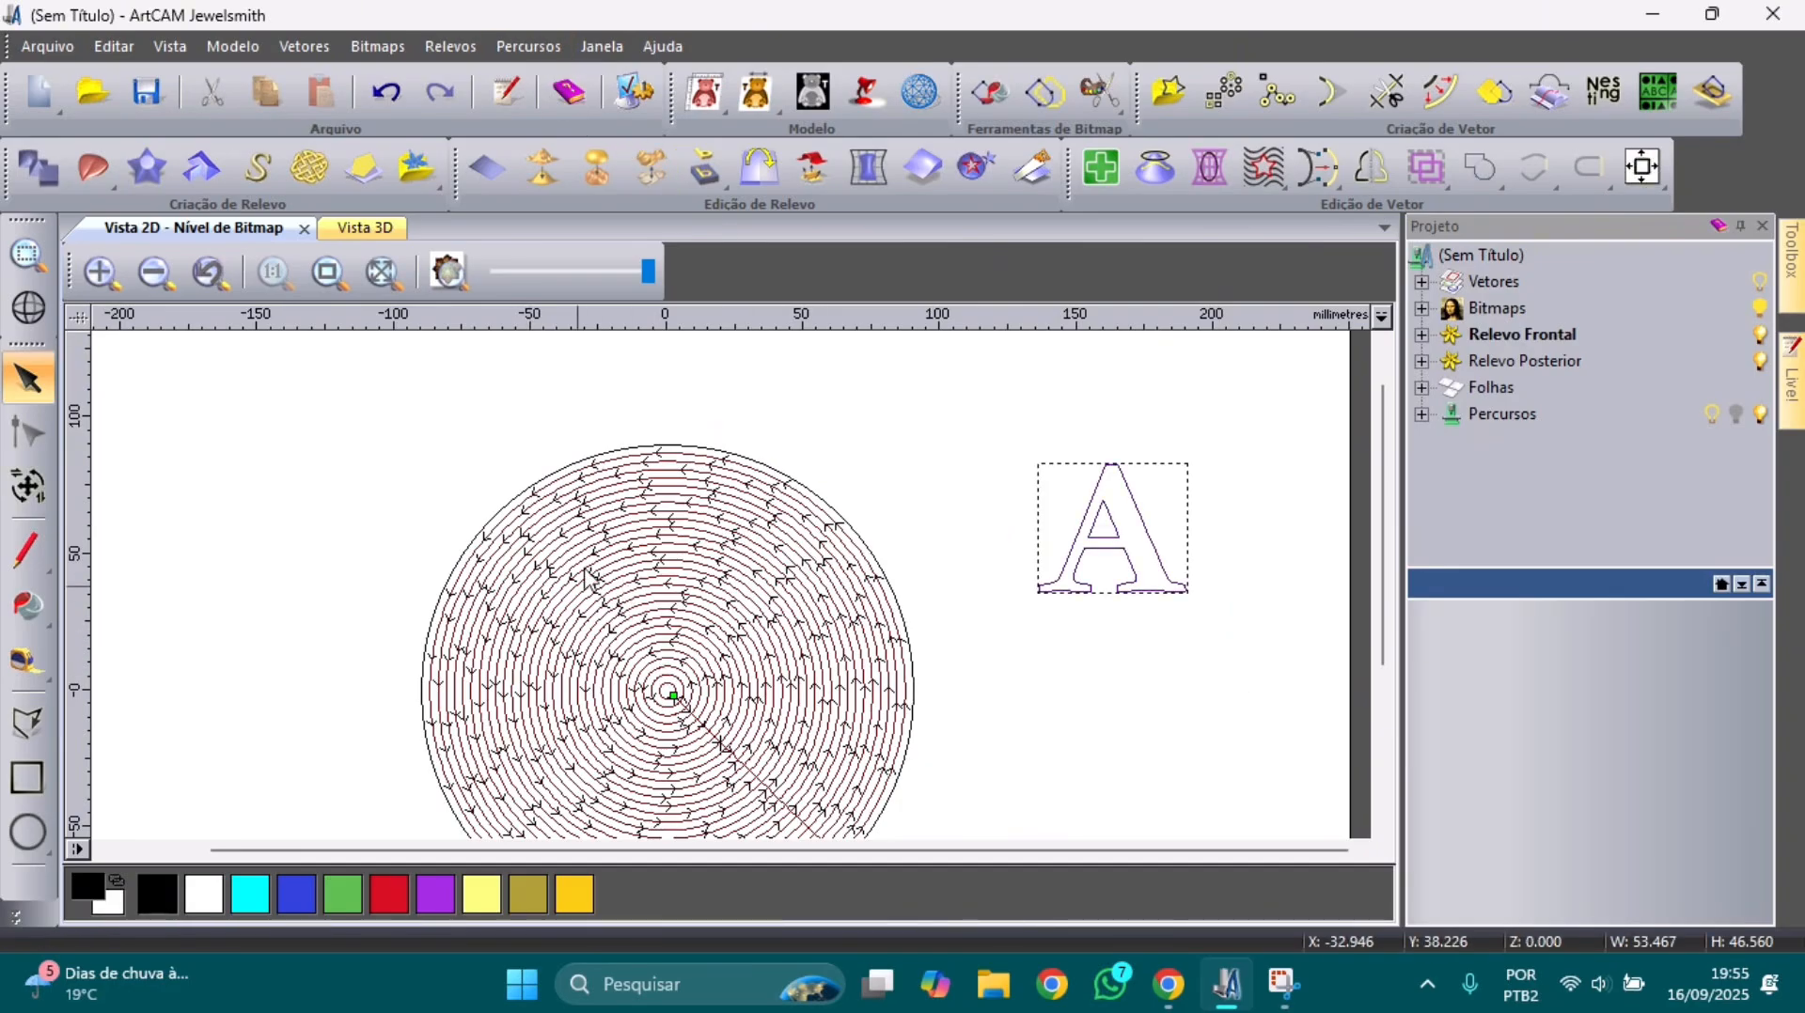
# - Start a 2D roughing (Desbaste) toolpath for the letter A with a 10 mm final depth and the End Mill 6 mm tool
pyautogui.click(527, 52)
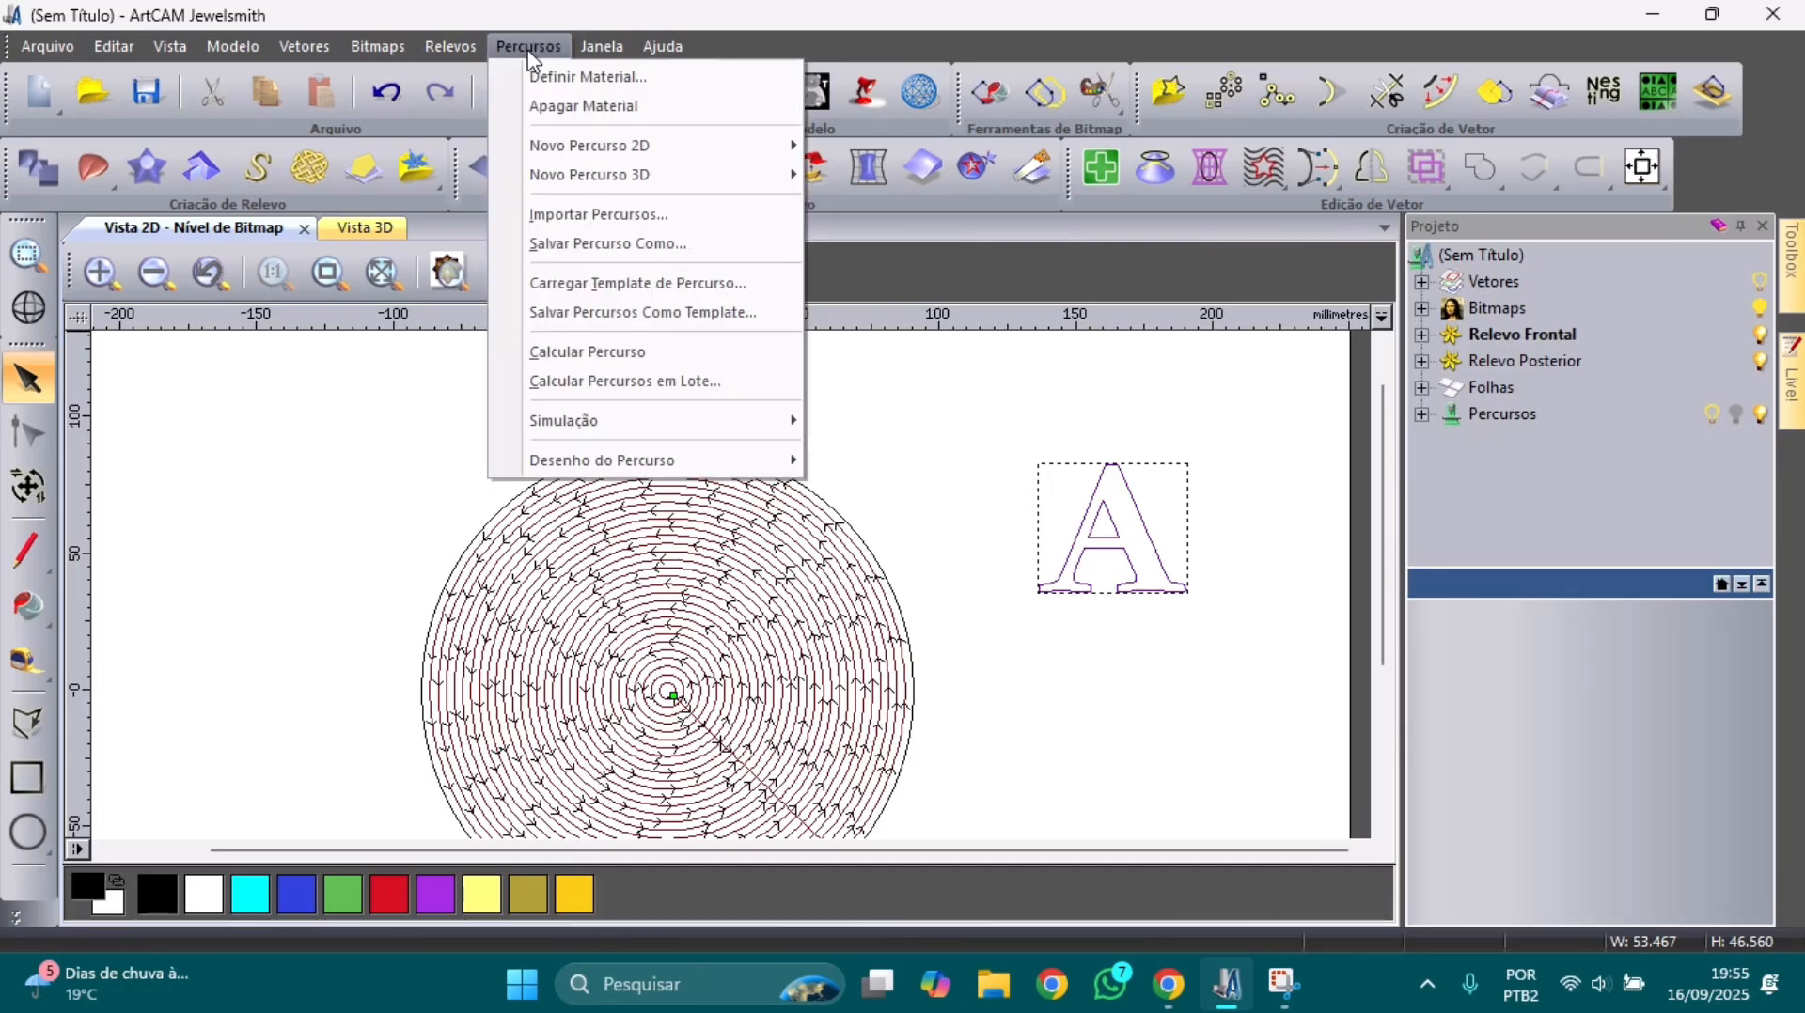
pyautogui.moveTo(685, 151)
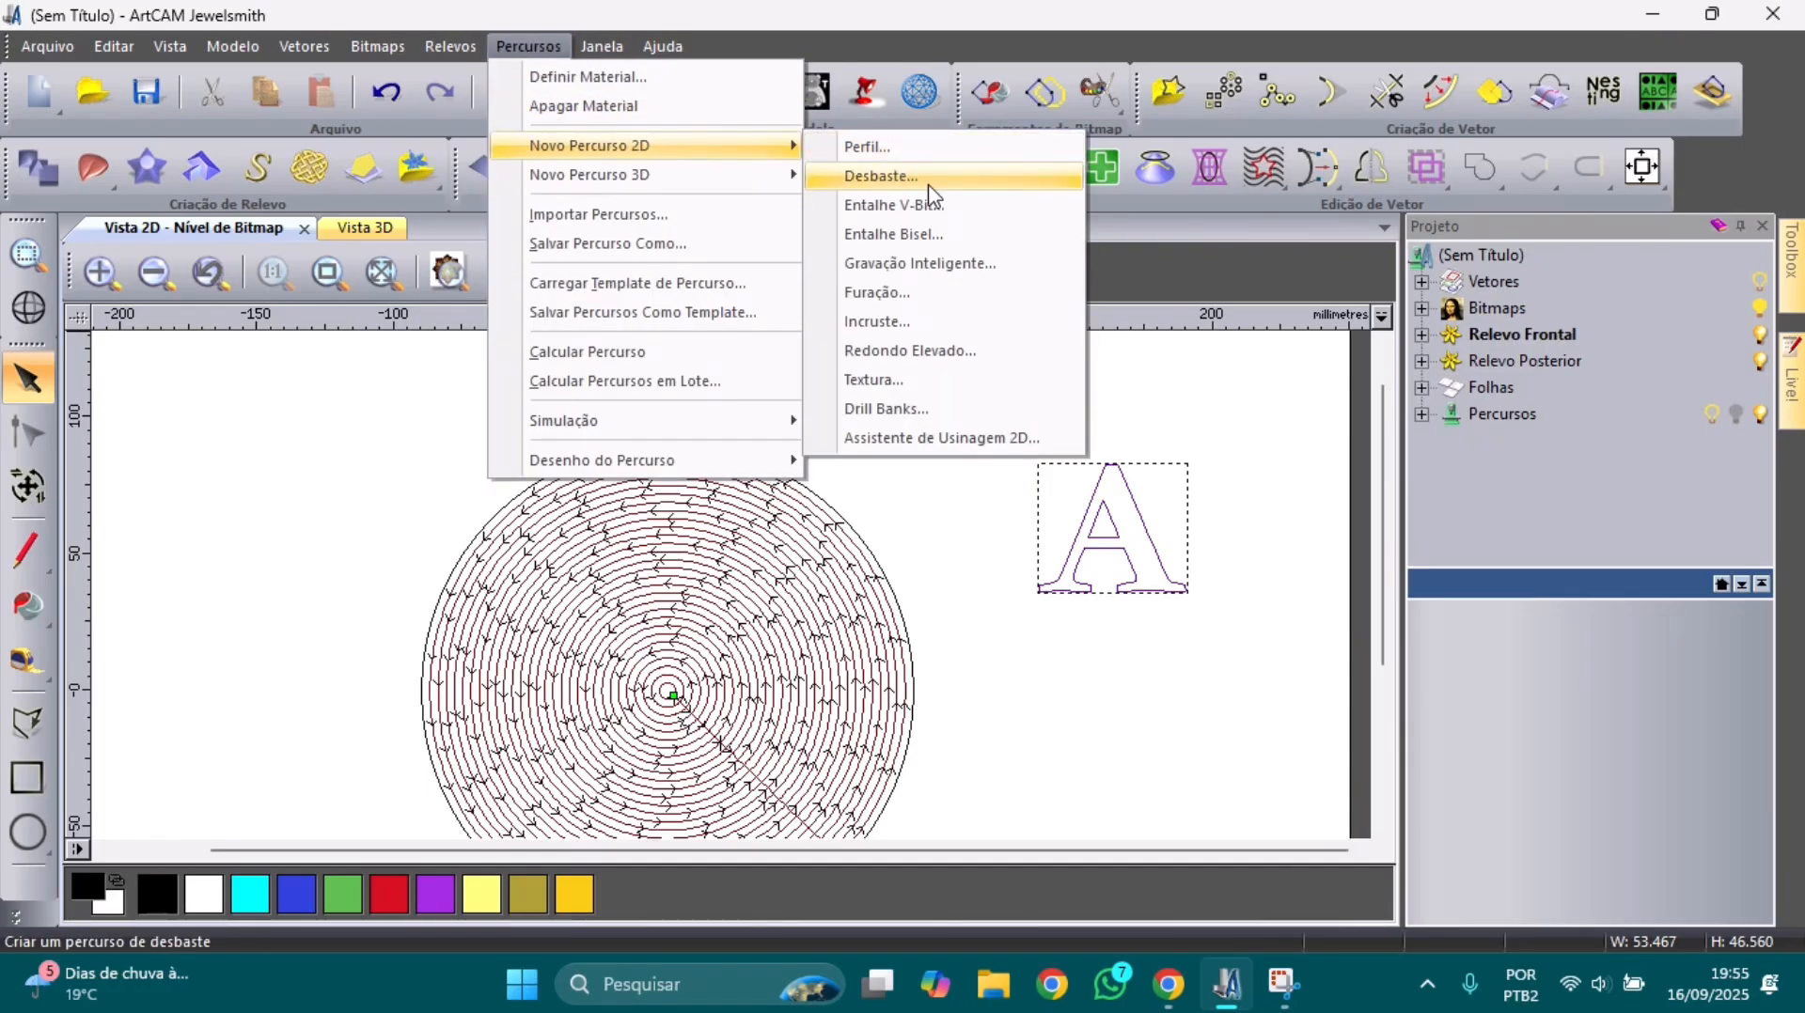
pyautogui.click(884, 177)
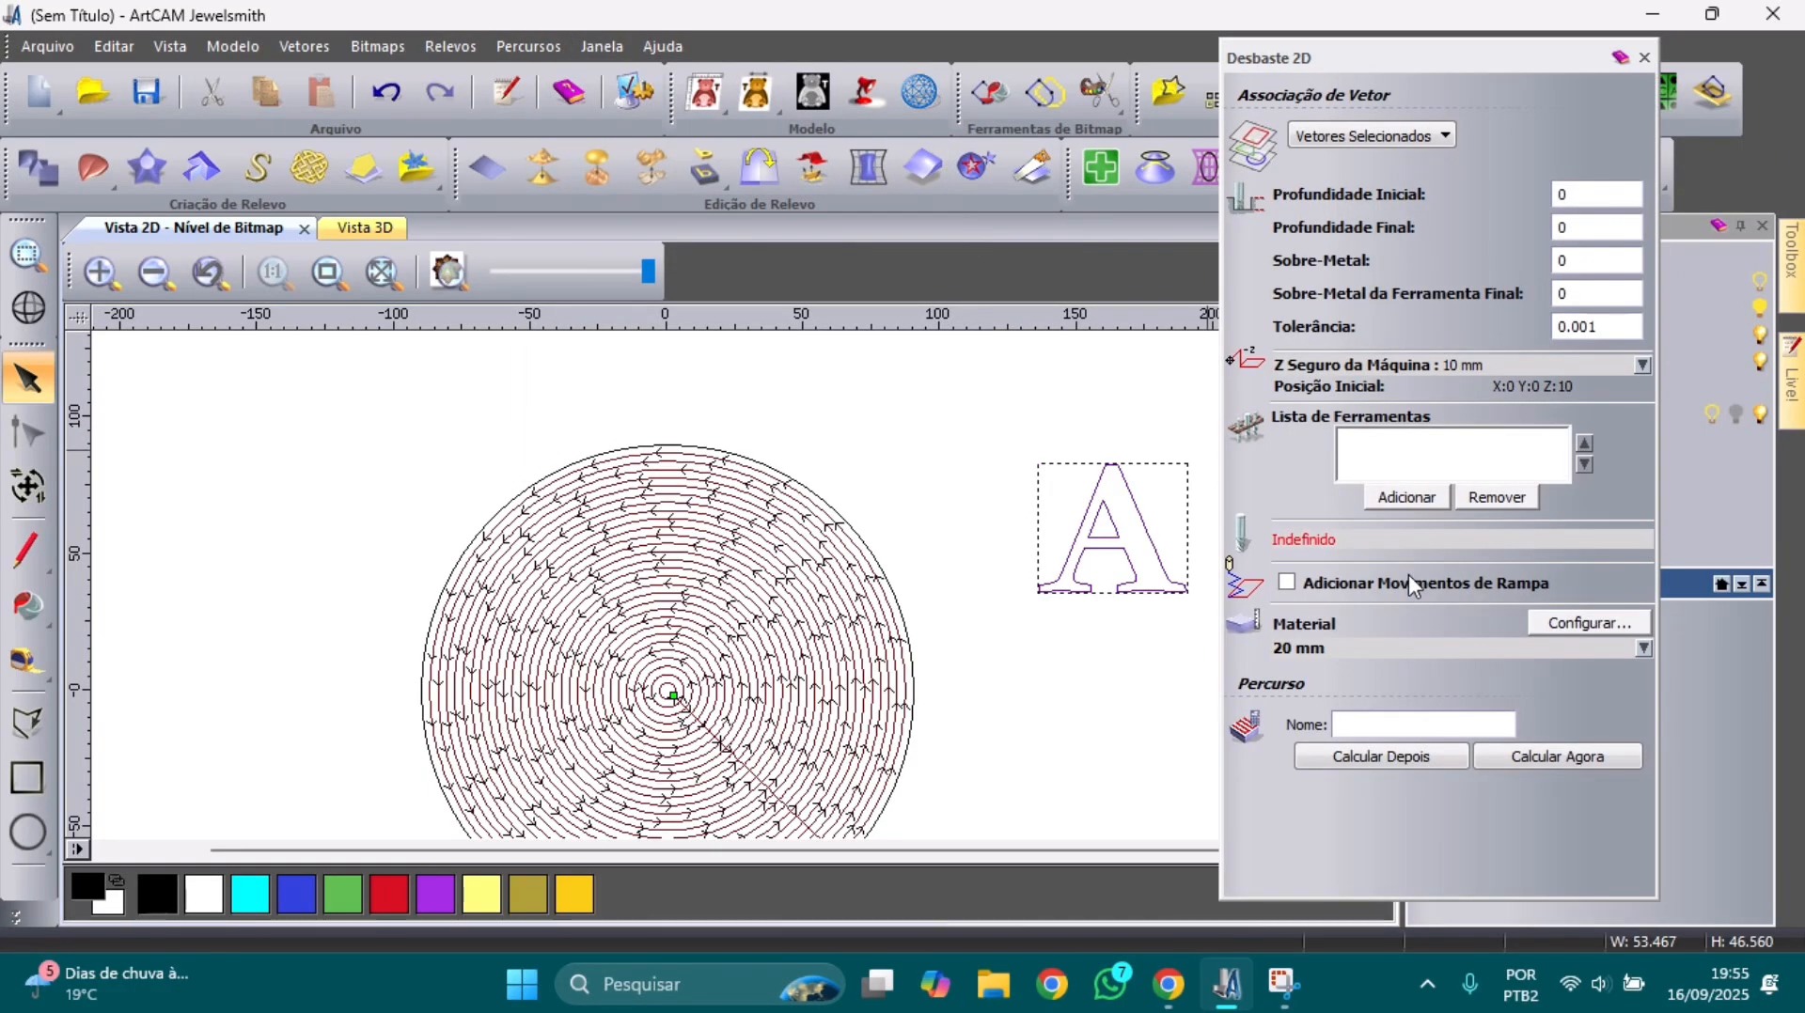
pyautogui.click(1582, 228)
pyautogui.click(1420, 500)
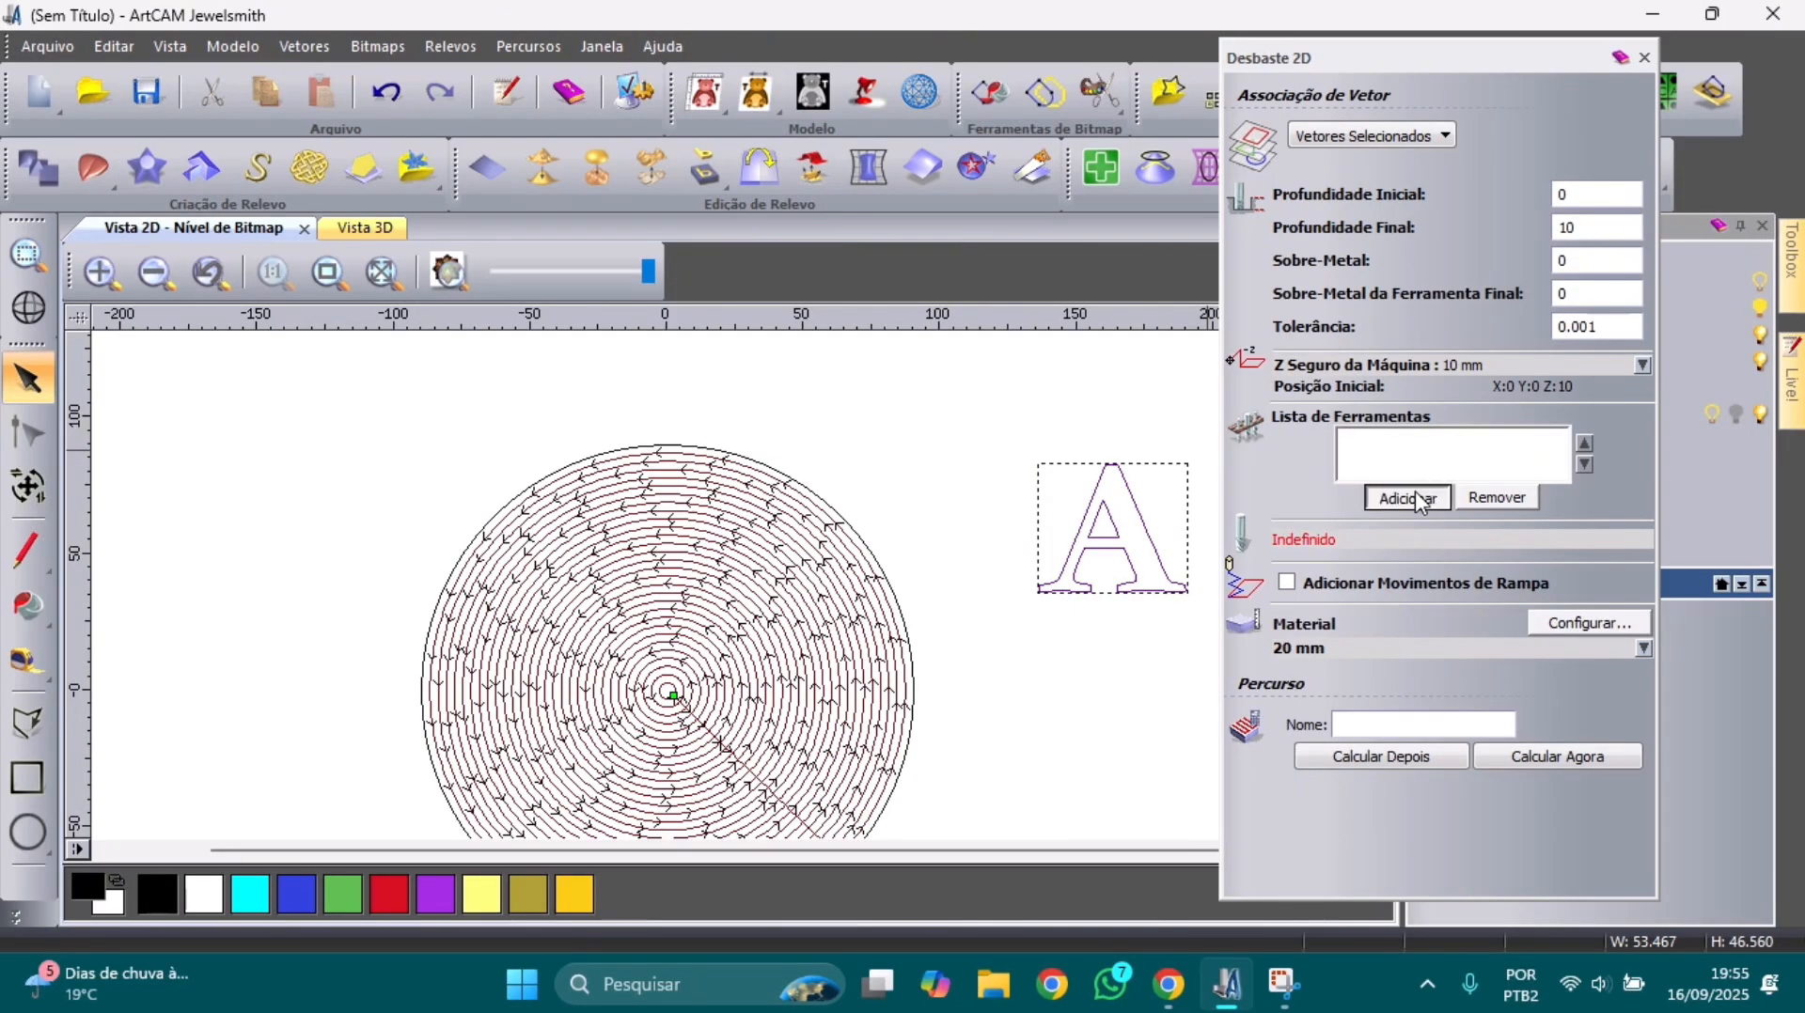
pyautogui.click(717, 457)
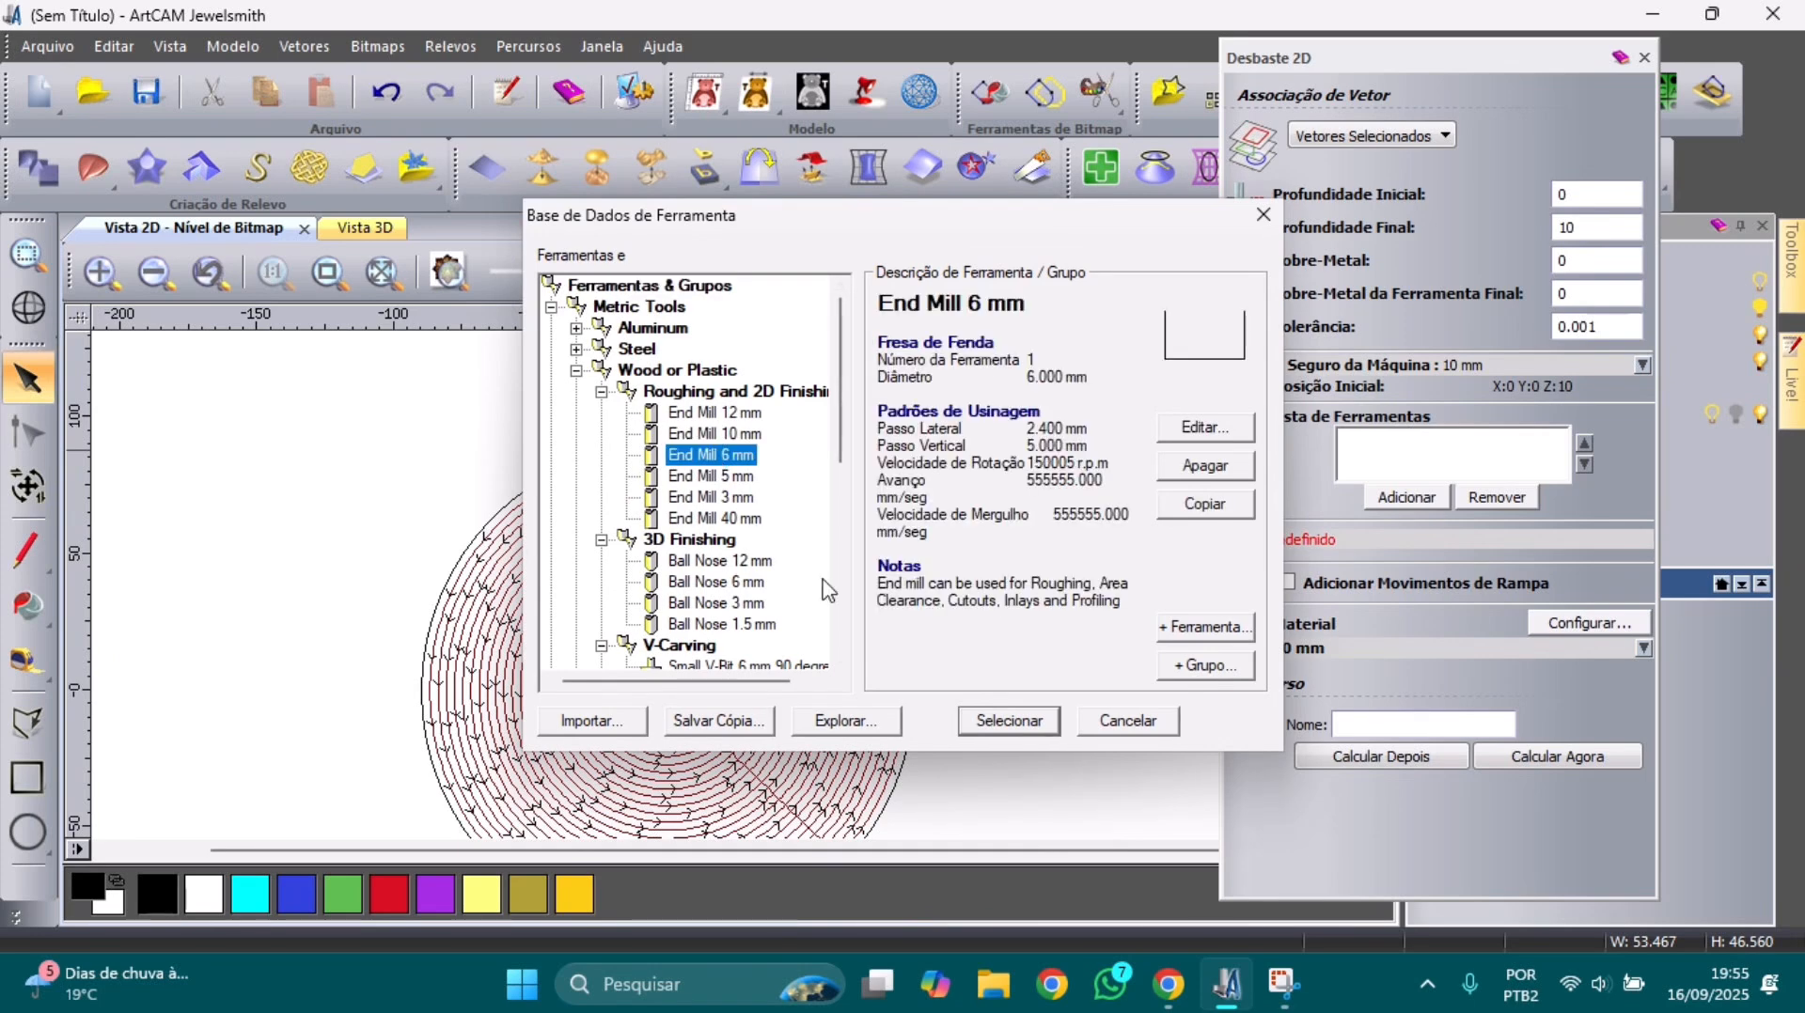
pyautogui.click(1008, 721)
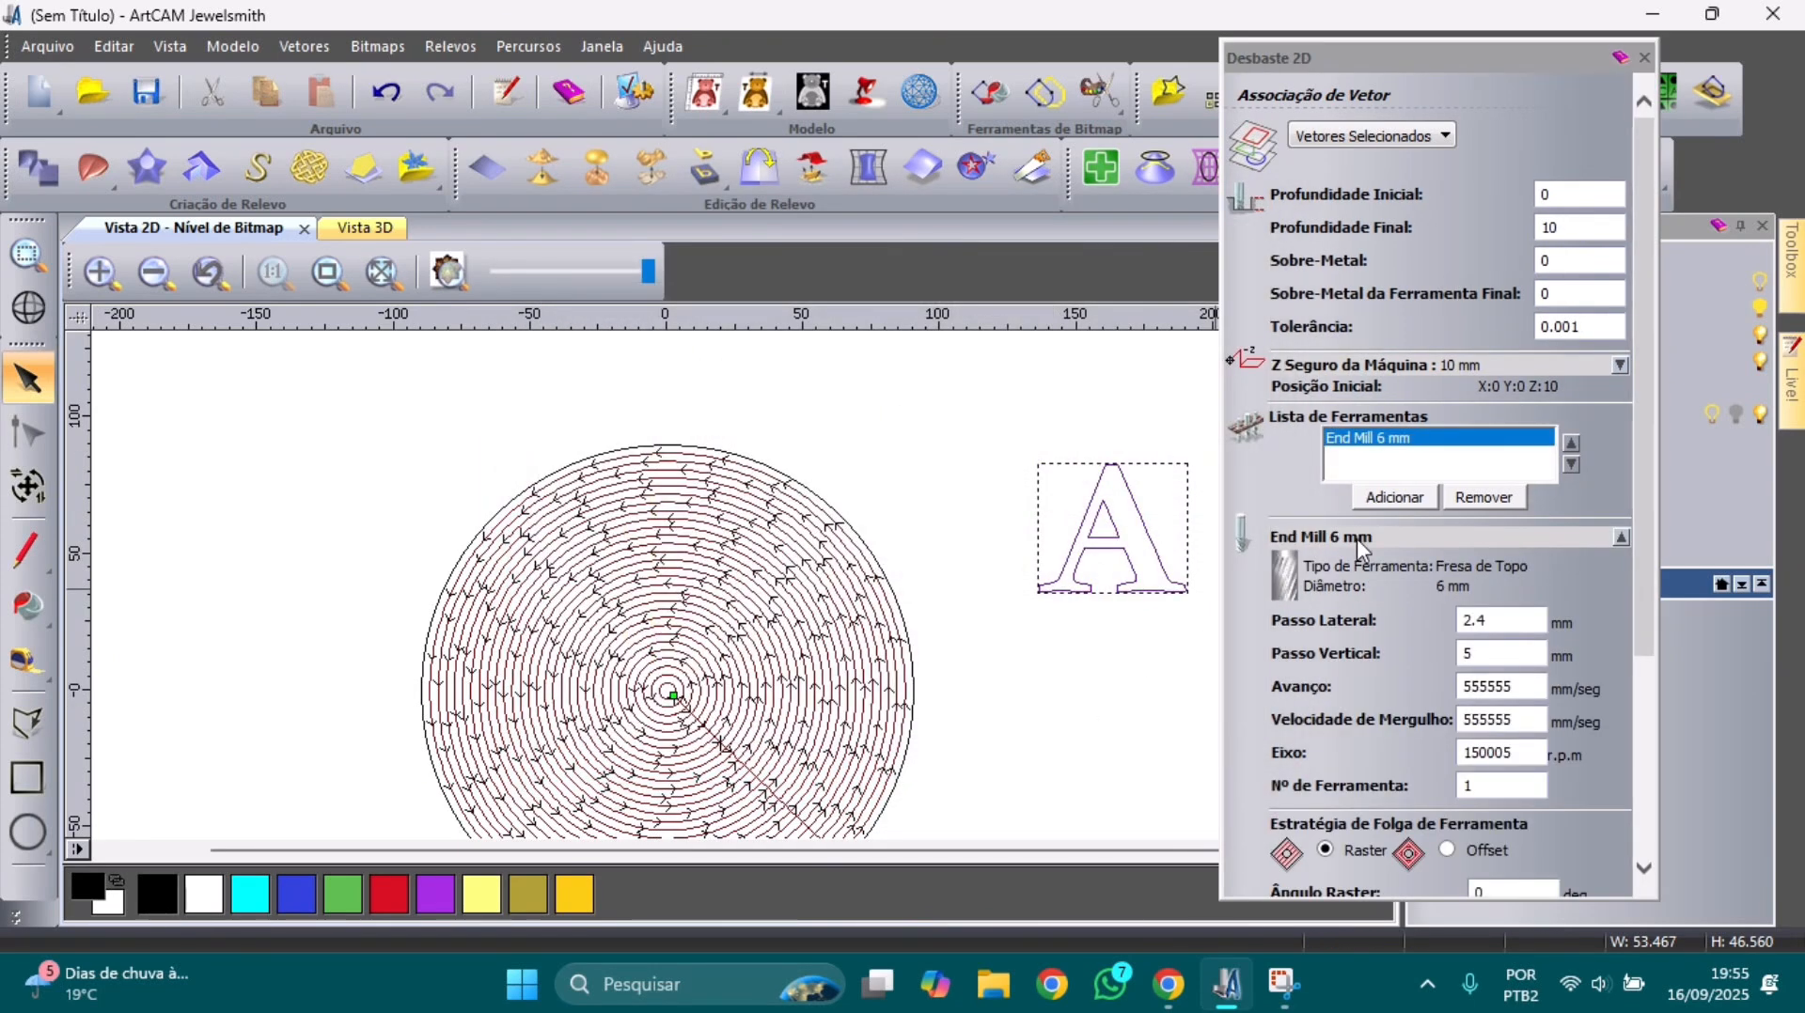
# - Set the end mill's stepdown (Passo Vertical) to 3.5 mm and choose the Offset clearance strategy
pyautogui.scroll(-3, 1475, 598)
pyautogui.doubleClick(1493, 534)
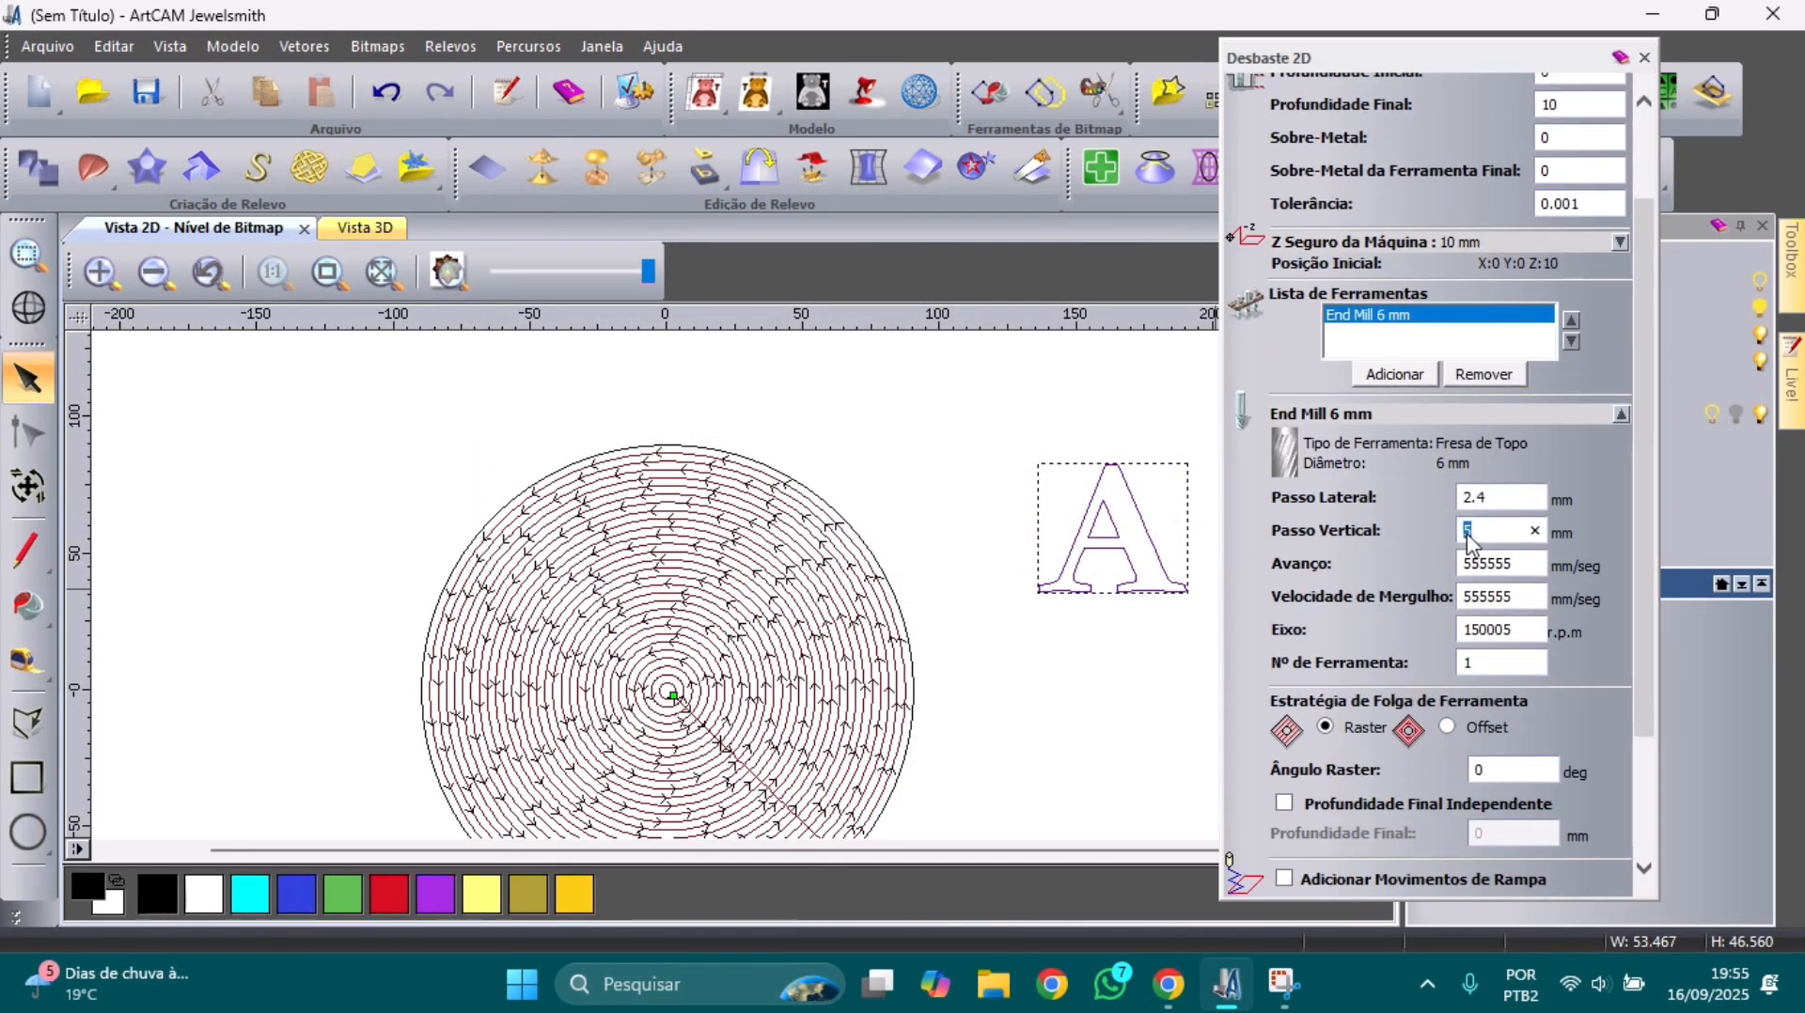
pyautogui.write('3')
pyautogui.scroll(-3, 1505, 602)
pyautogui.click(1450, 603)
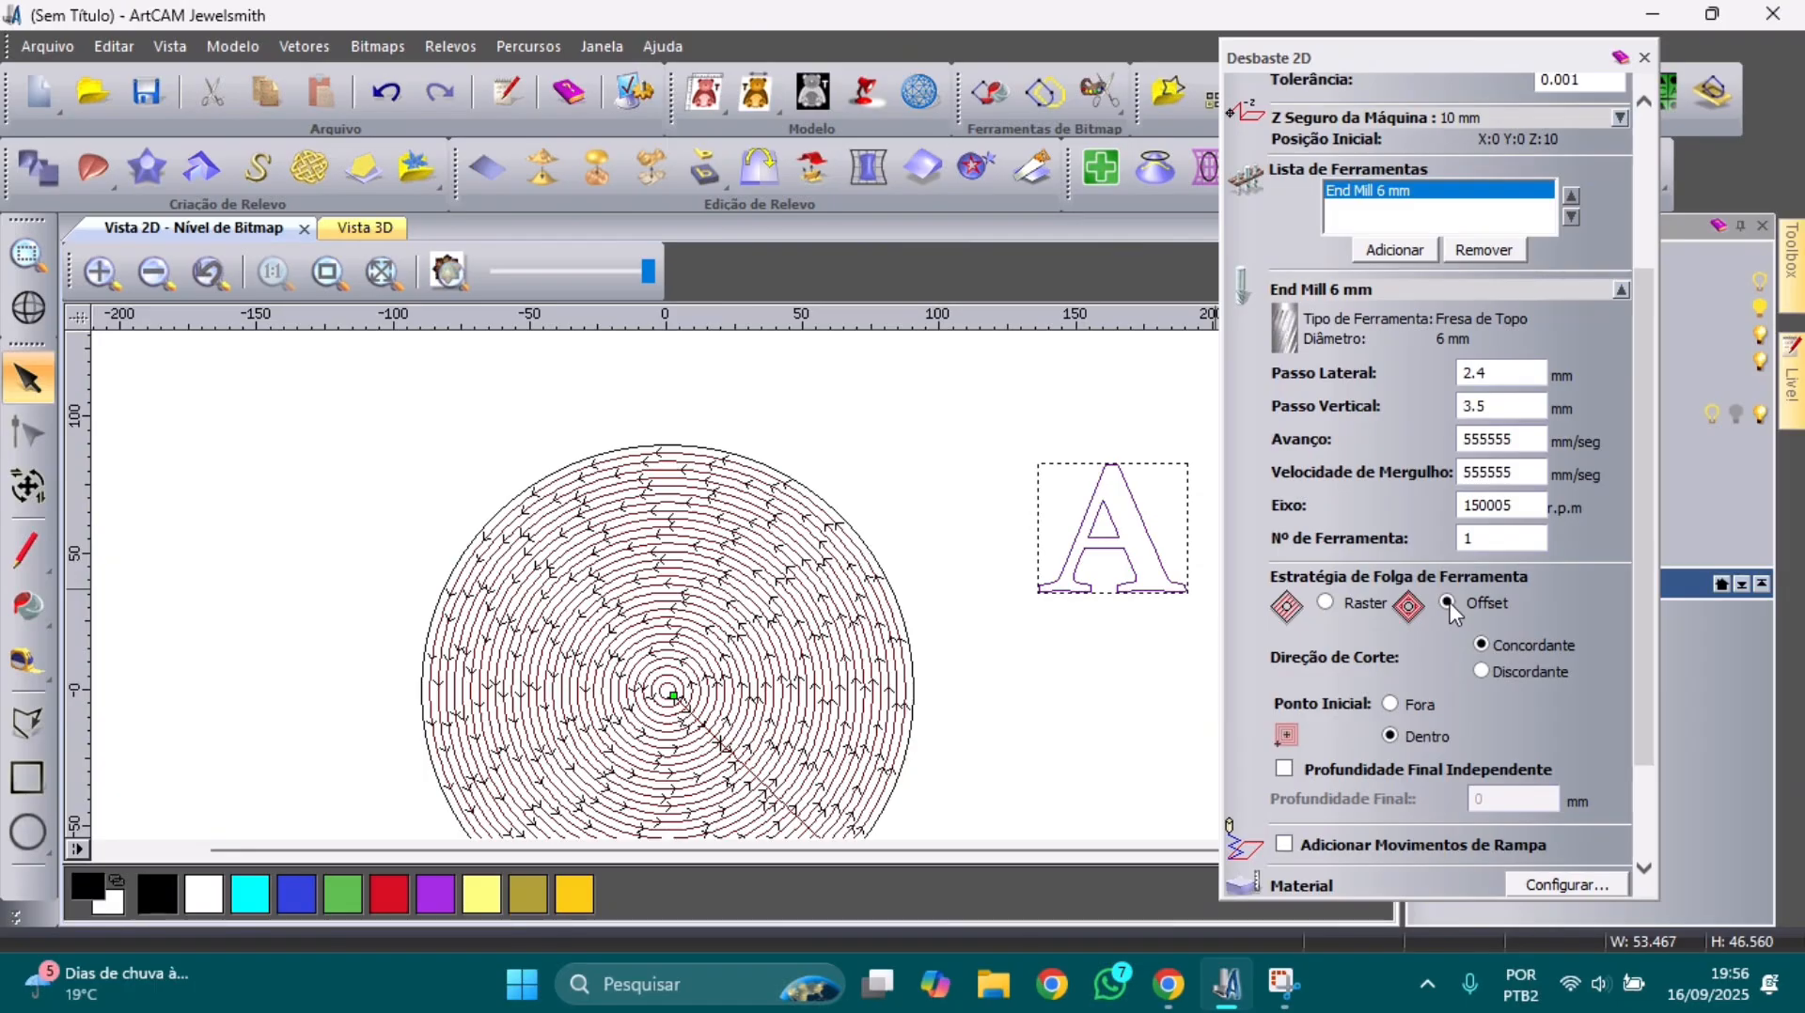
# - Add ramp moves (Movimentos de Rampa) and calculate the letter A's roughing toolpath
pyautogui.scroll(-3, 1452, 605)
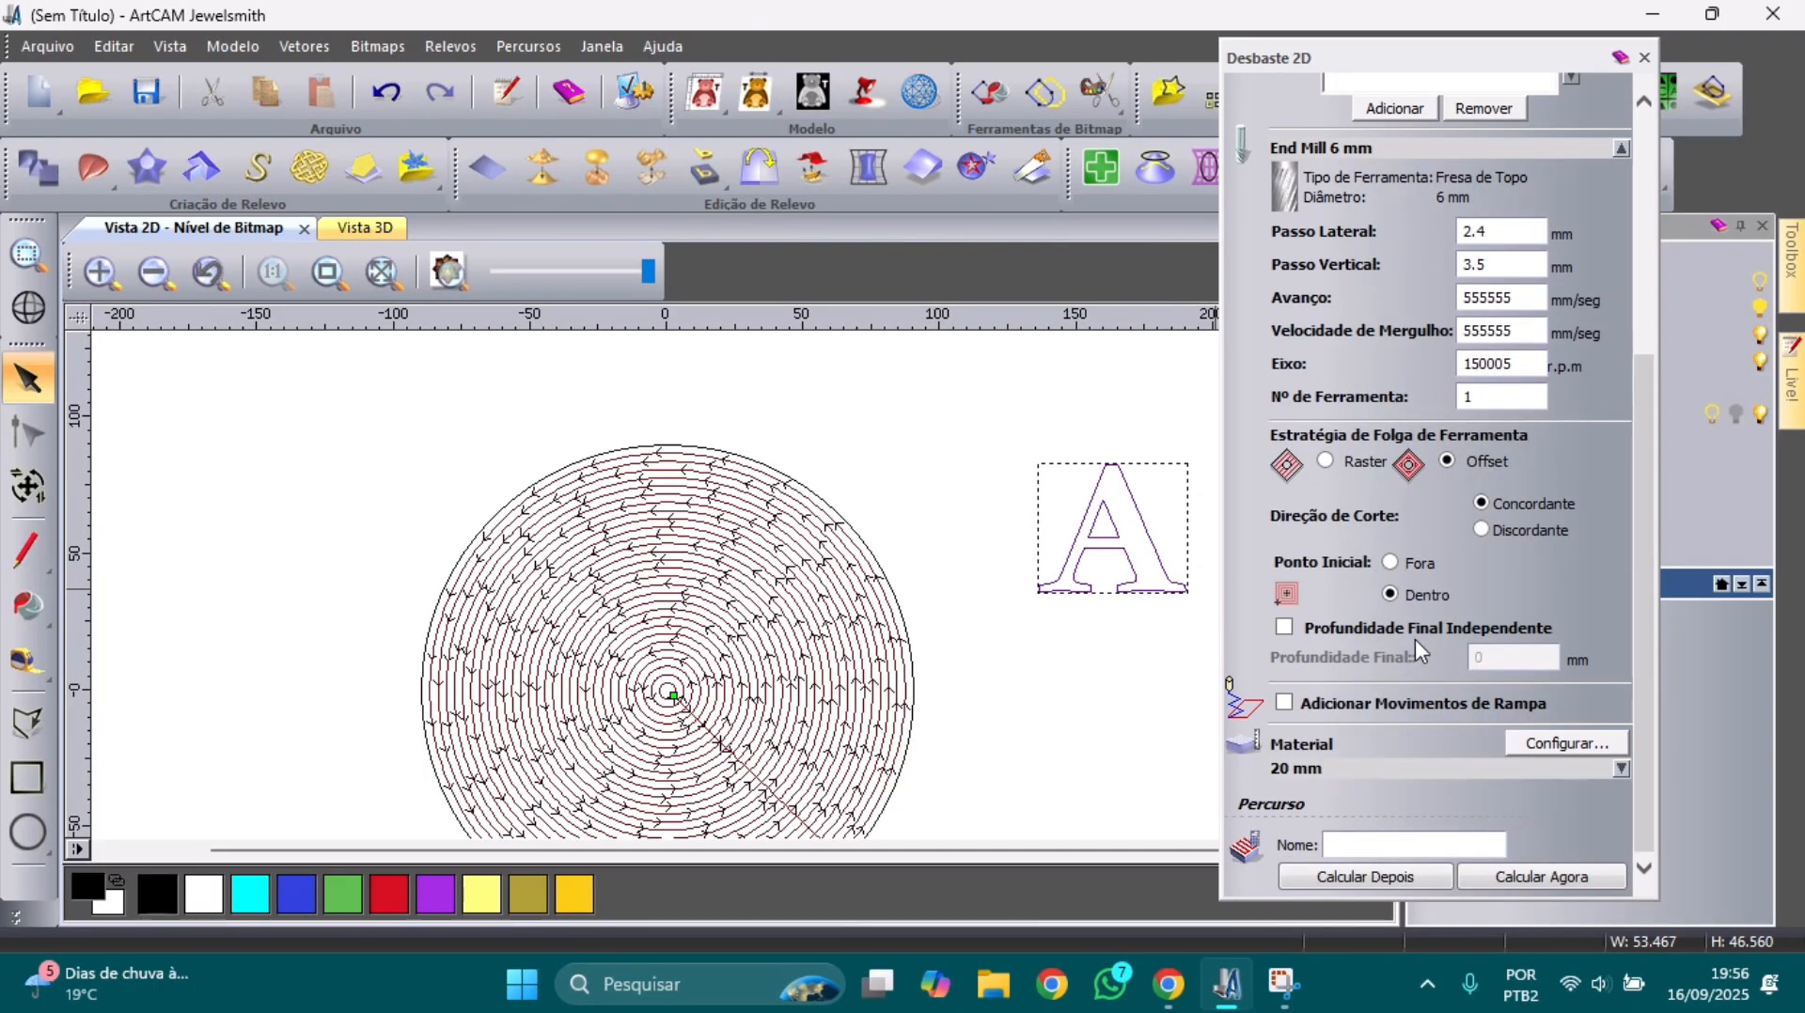
pyautogui.click(1284, 703)
pyautogui.scroll(-3, 1474, 763)
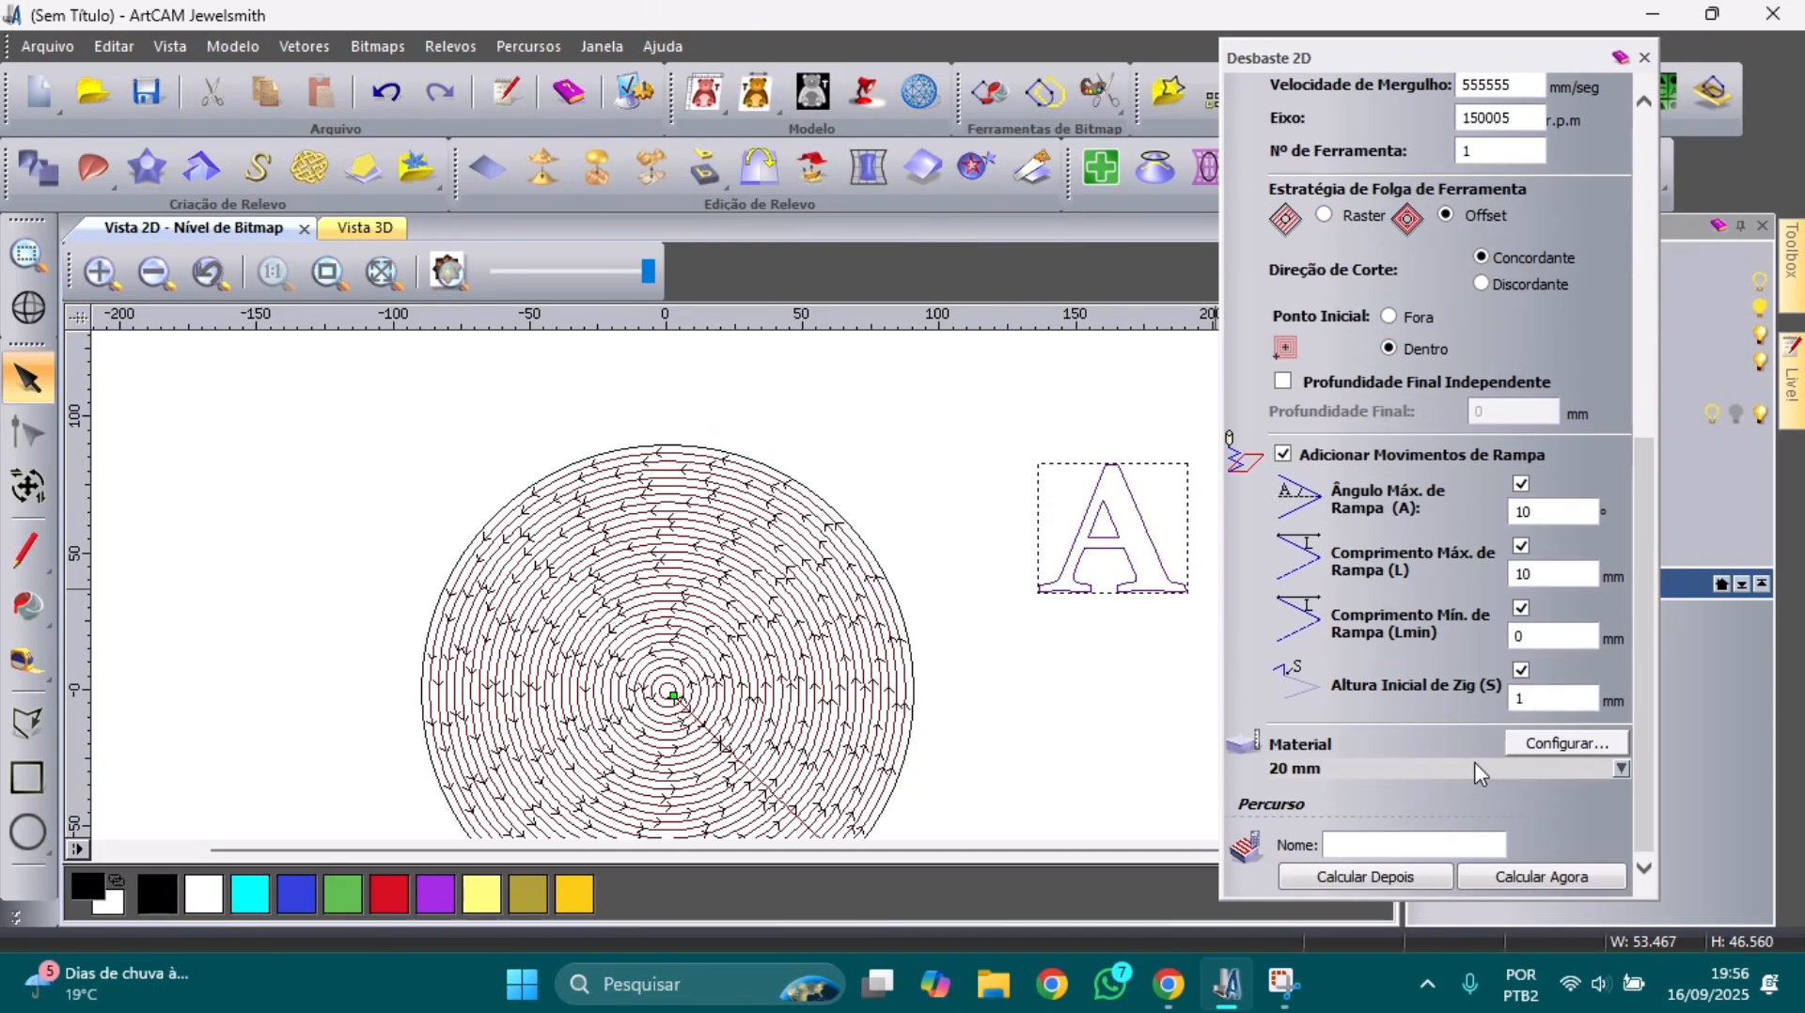
pyautogui.click(1538, 878)
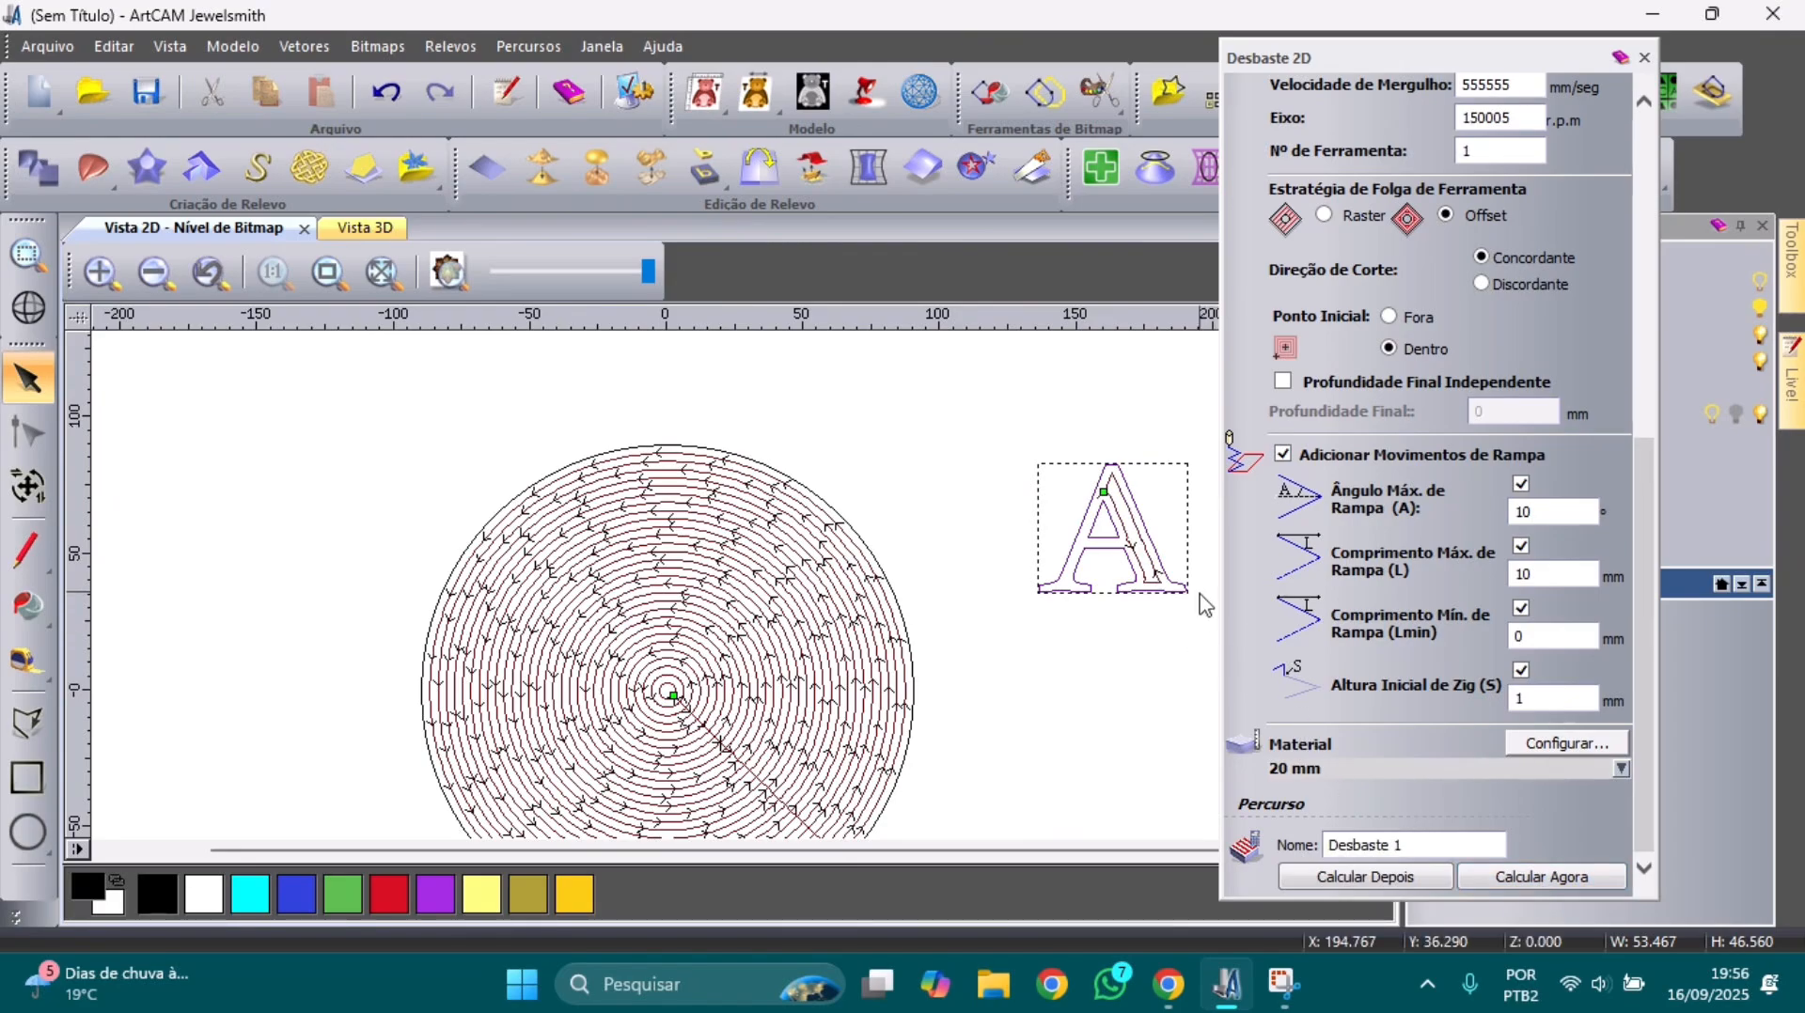
# - Examine how the toolpath covers the letter A and review its tool and depth settings
pyautogui.scroll(1, 1188, 580)
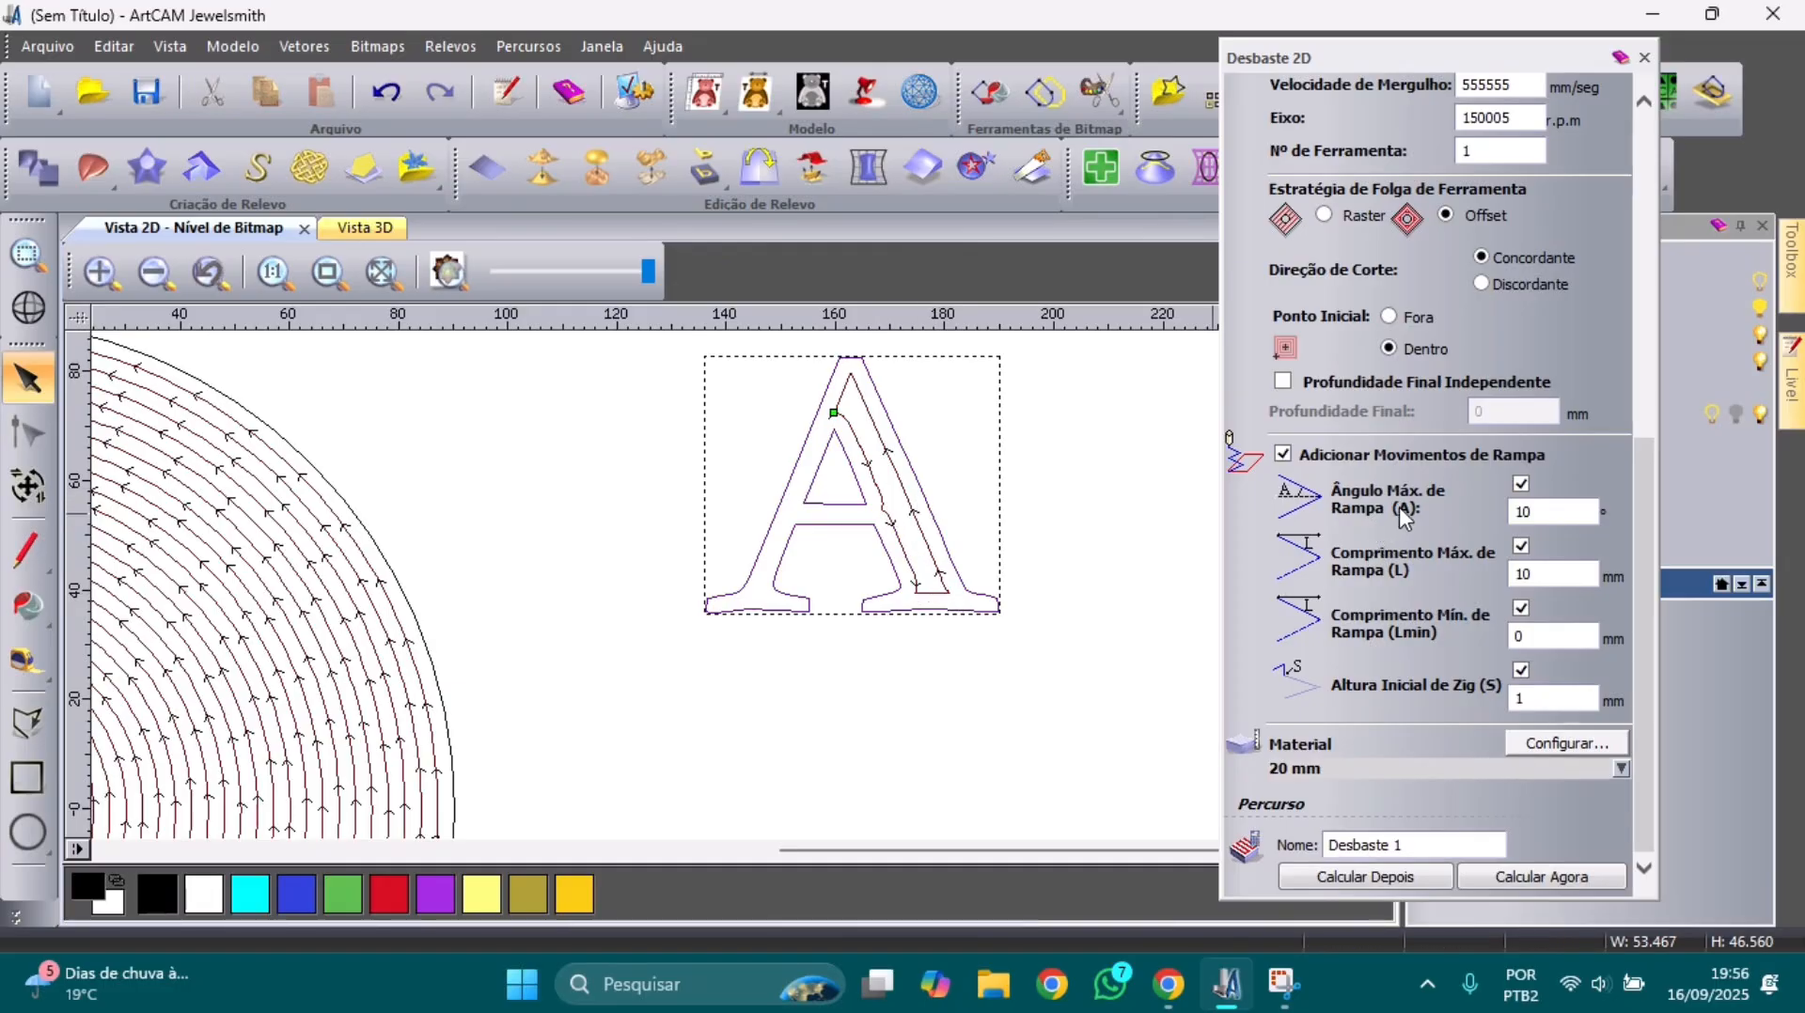
pyautogui.scroll(6, 1398, 506)
pyautogui.scroll(1, 1399, 505)
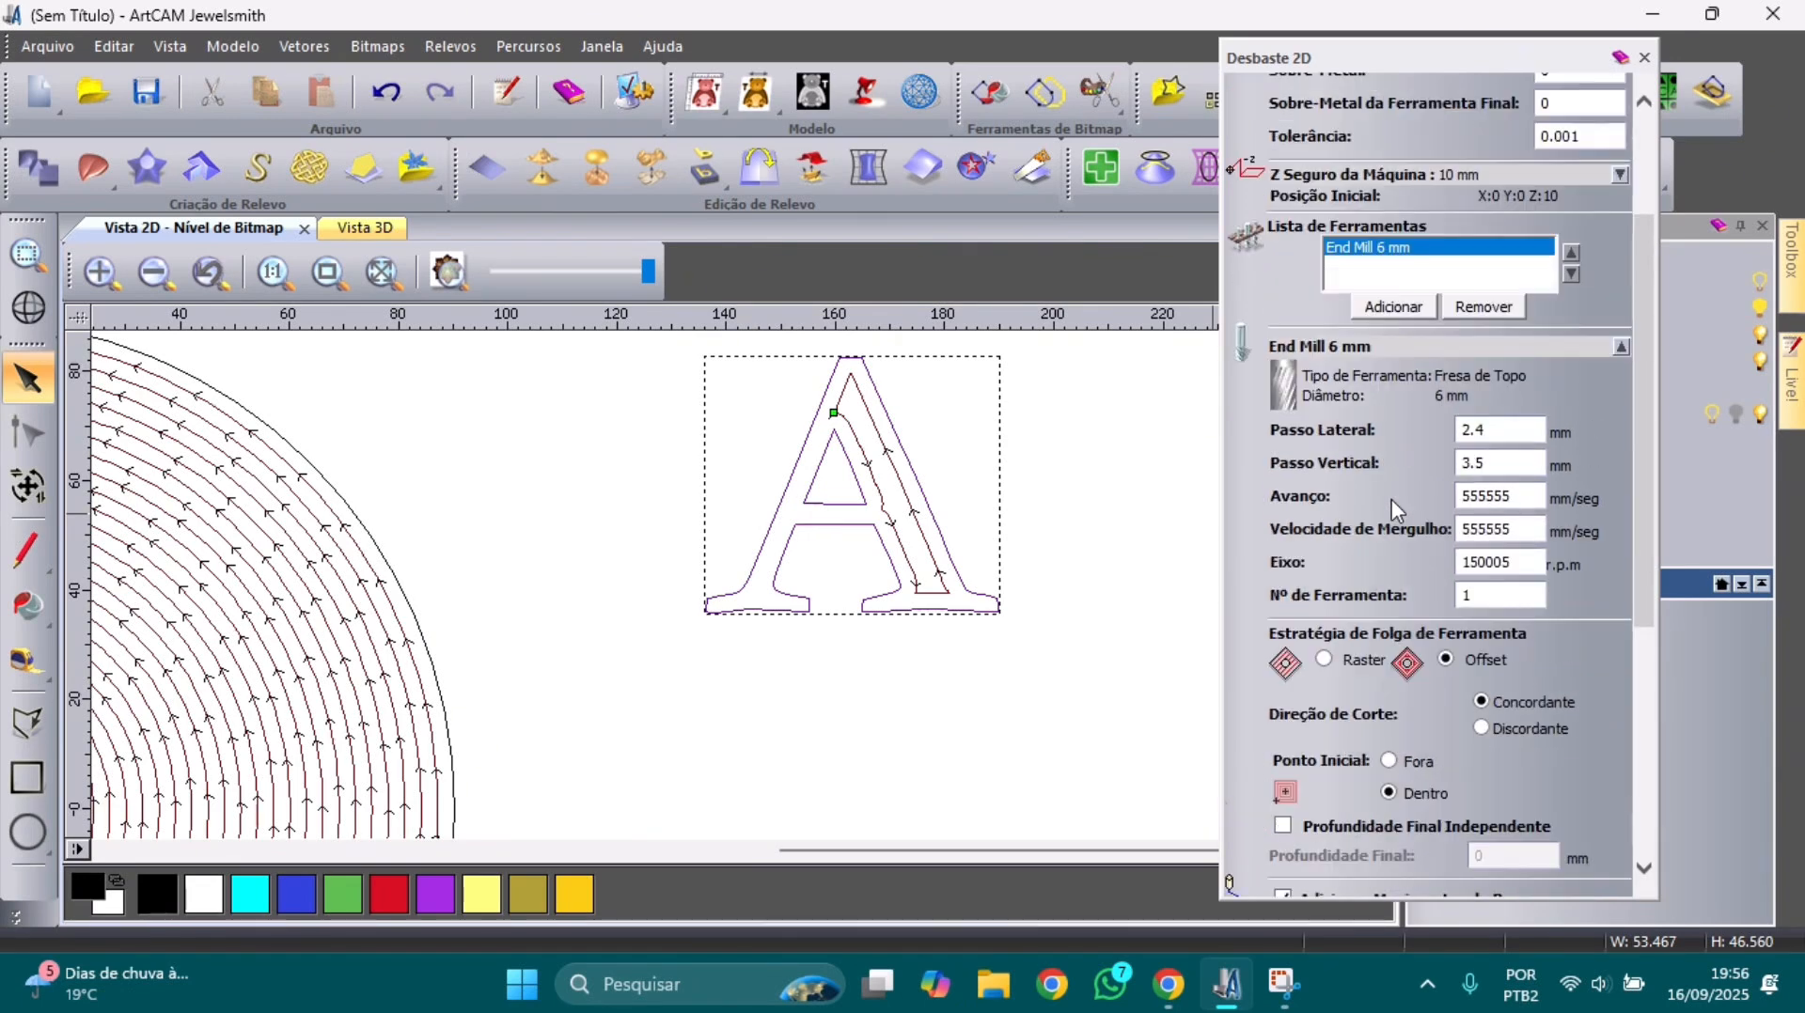
pyautogui.scroll(3, 1391, 499)
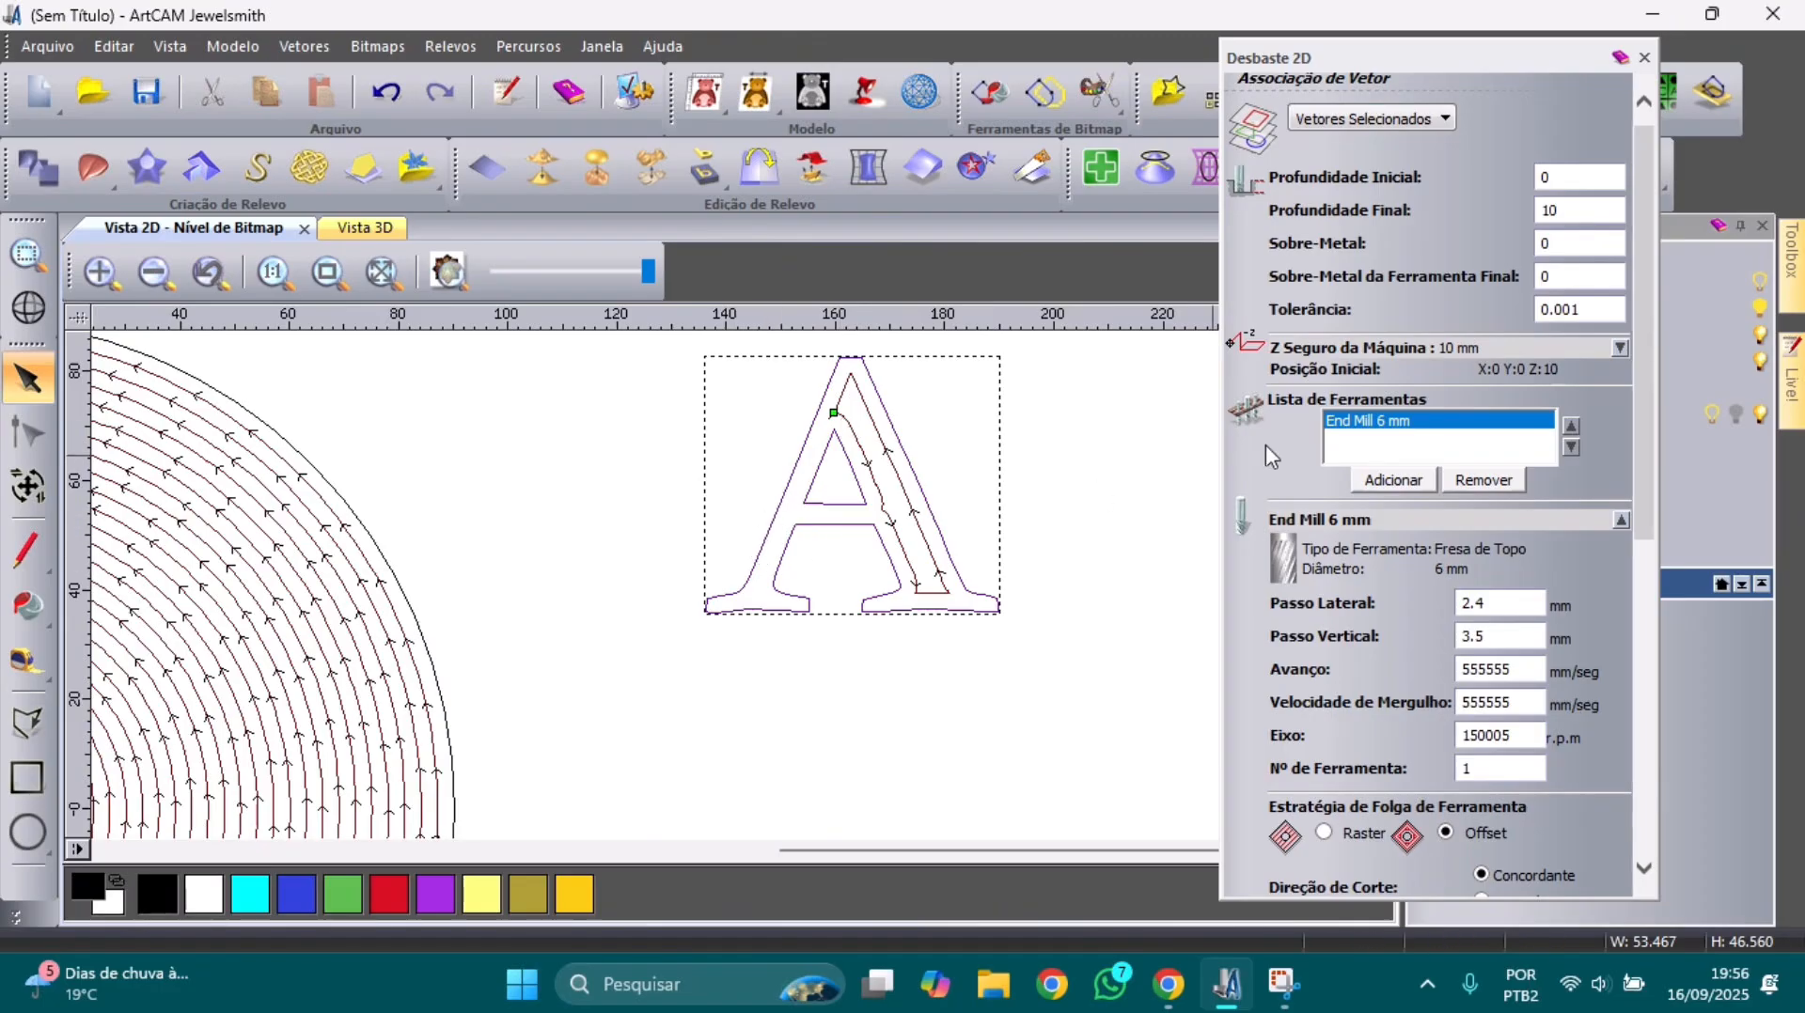
# - Add the End Mill 3 mm to the letter A's roughing tool list and set its stepdown (Passo Vertical) to 3.5 mm
pyautogui.click(1393, 489)
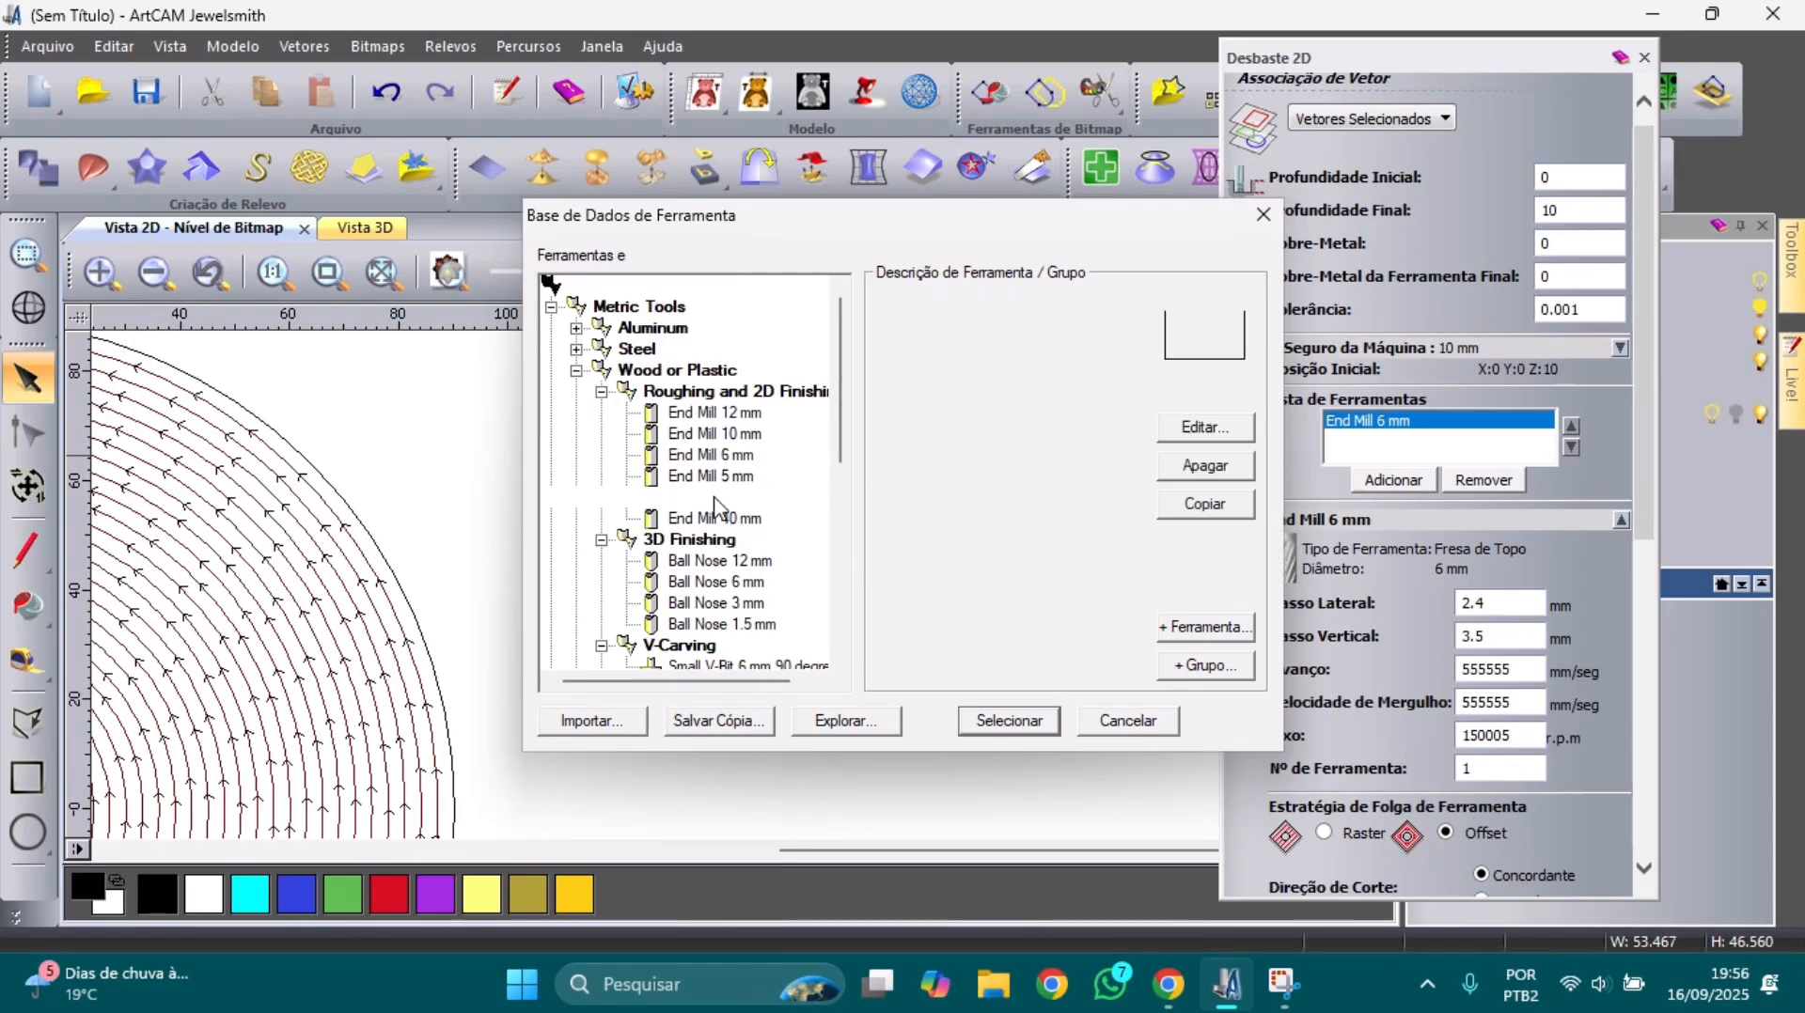
pyautogui.click(715, 497)
pyautogui.click(1009, 720)
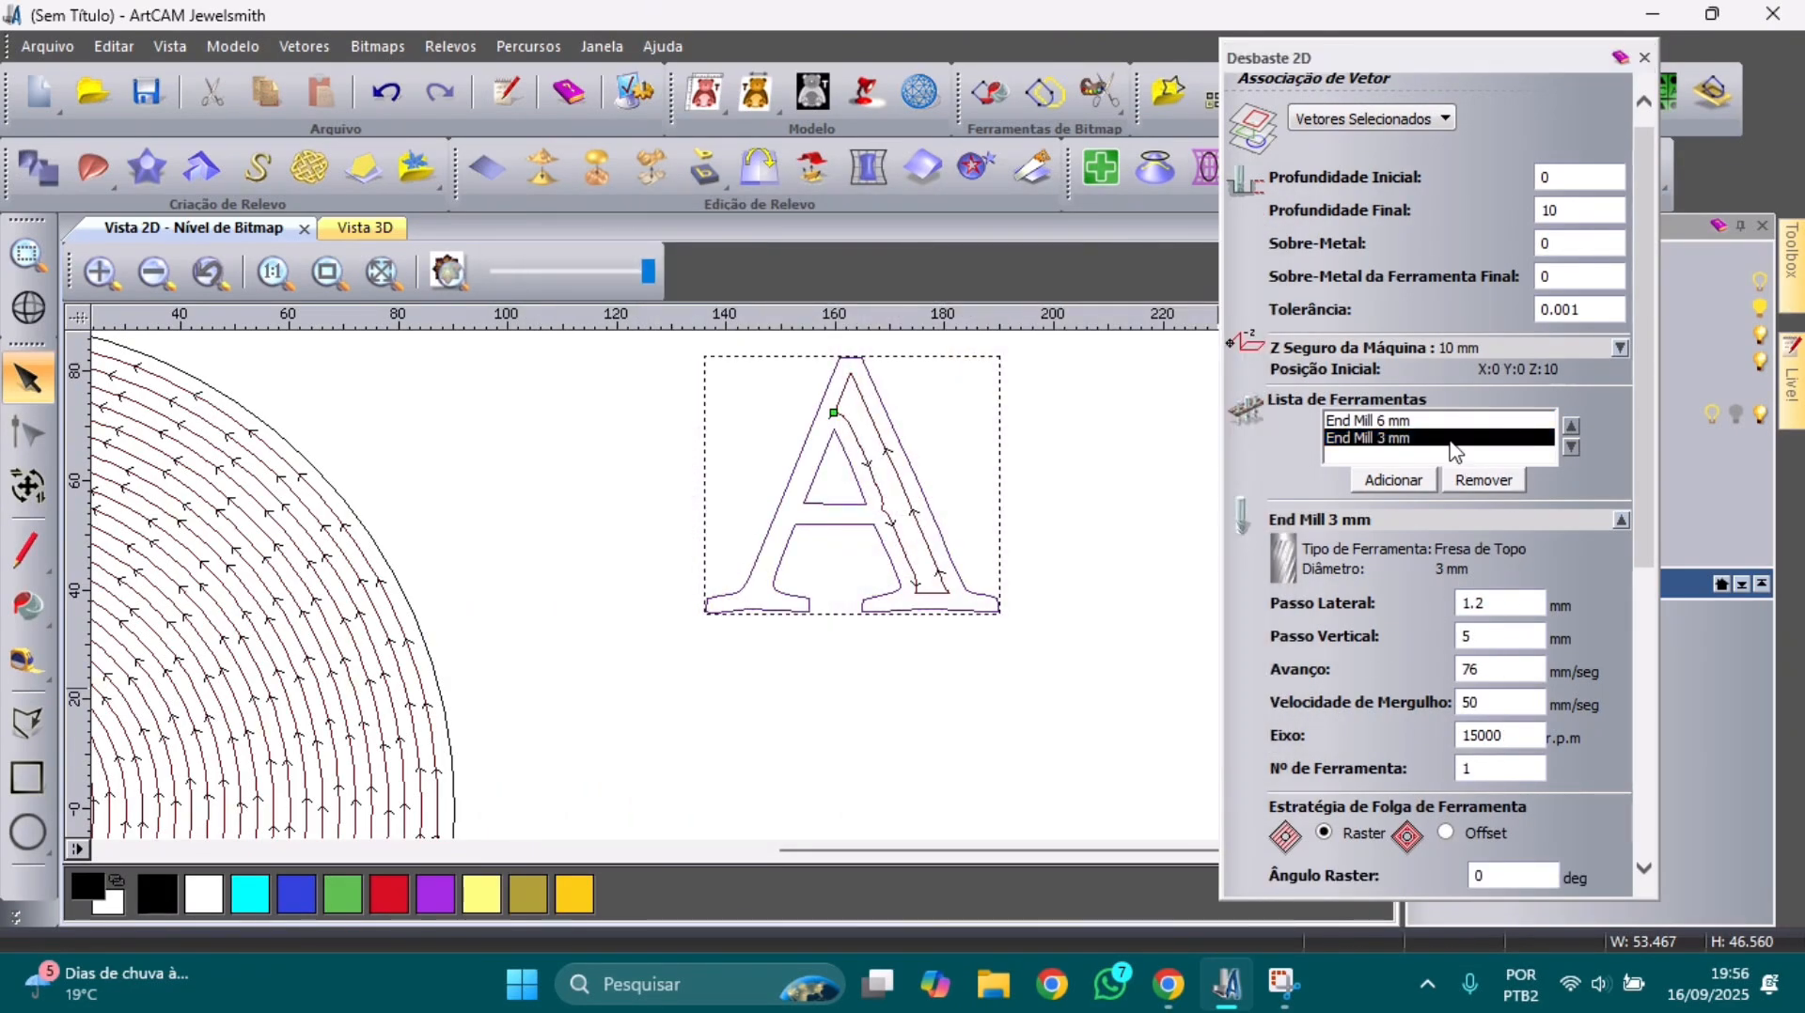
pyautogui.click(1499, 606)
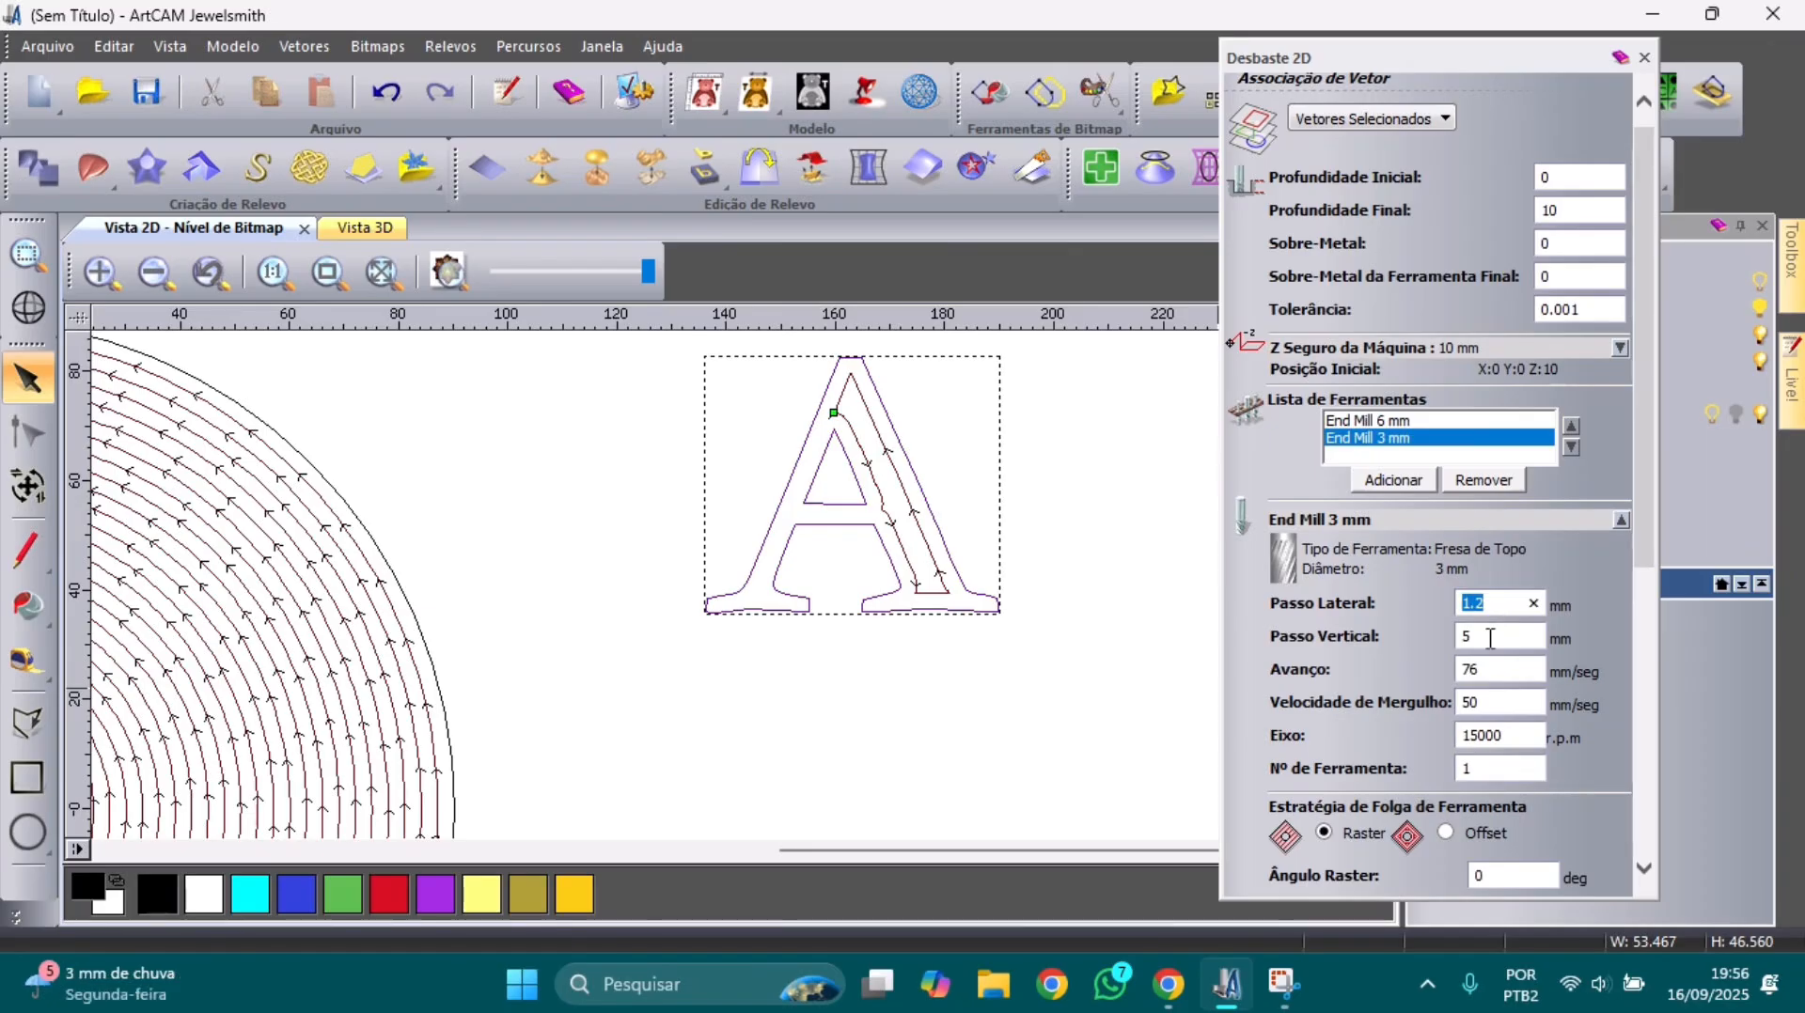
pyautogui.click(1489, 638)
pyautogui.press('BackSpace')
# - Set the 3 mm end mill's feed rate (Avanço) to 760000 mm/s and plunge rate (Velocidade de Mergulho) to 50000 mm/s
pyautogui.scroll(-3, 1487, 638)
pyautogui.click(1482, 547)
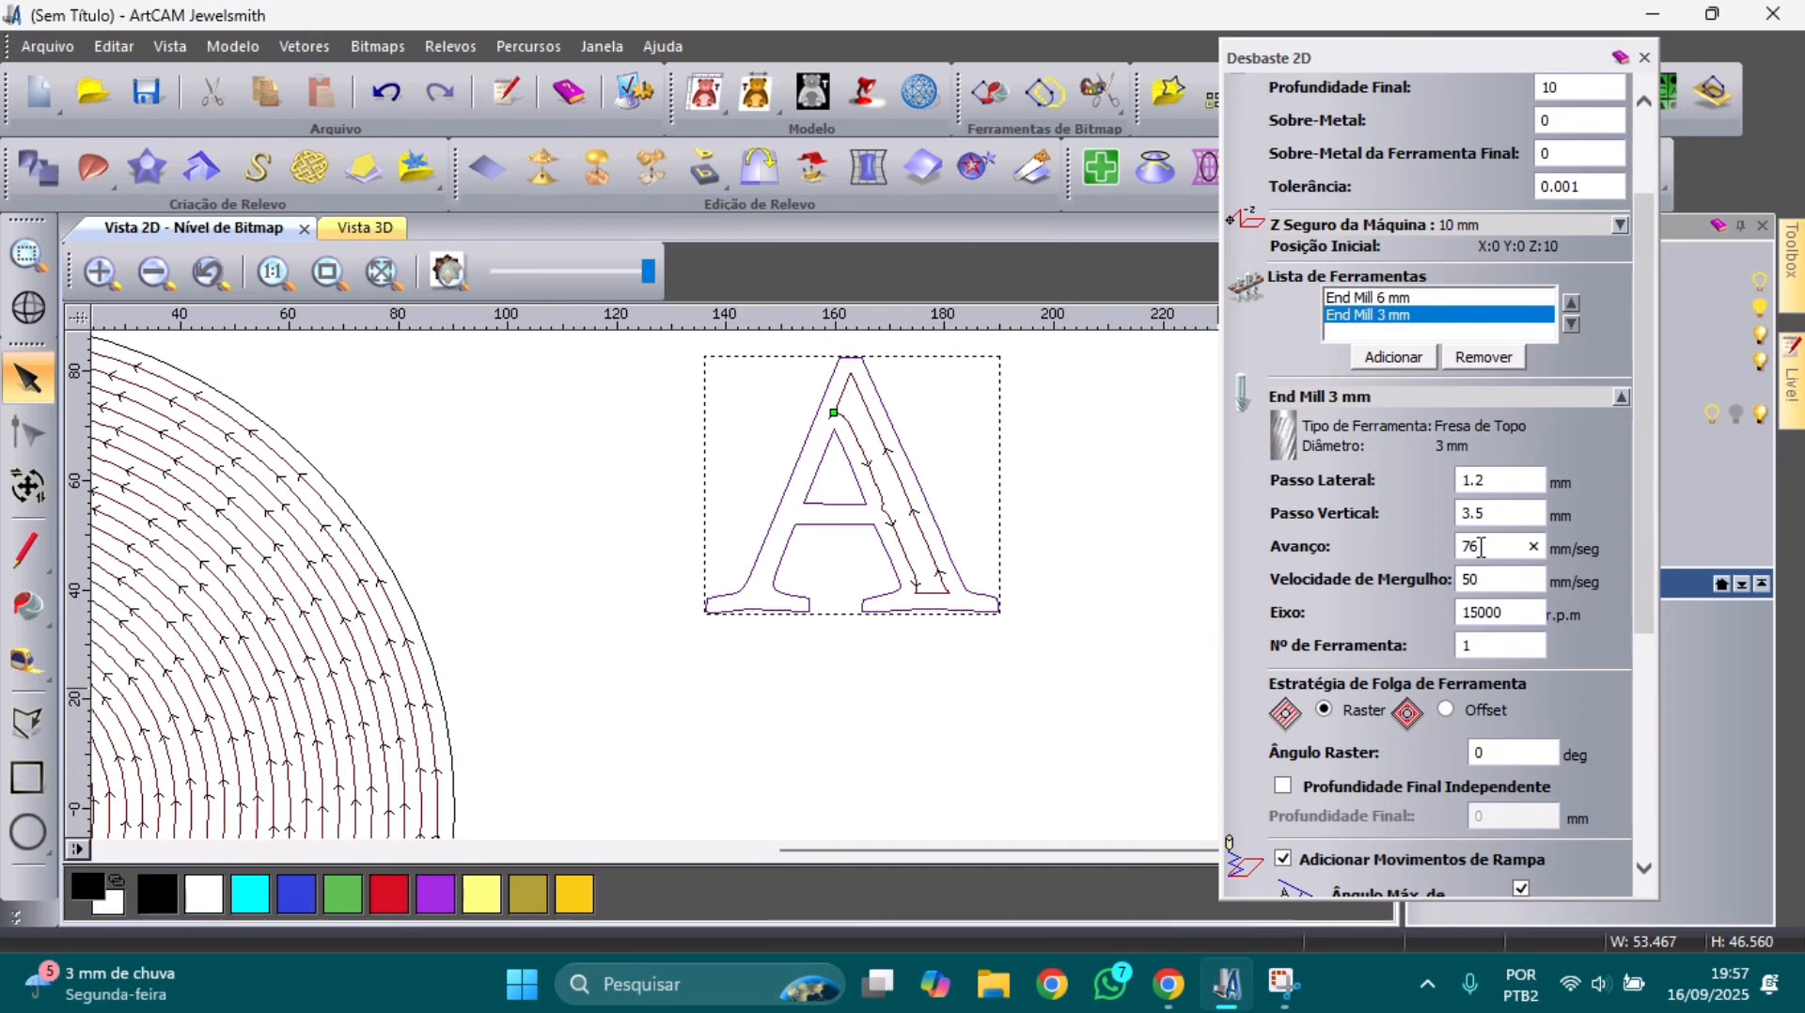
pyautogui.write('0000')
pyautogui.click(1493, 582)
pyautogui.write('000')
# - Choose the Offset clearance strategy for the 3 mm end mill and calculate the letter A's two-tool roughing toolpath
pyautogui.scroll(-4, 1493, 582)
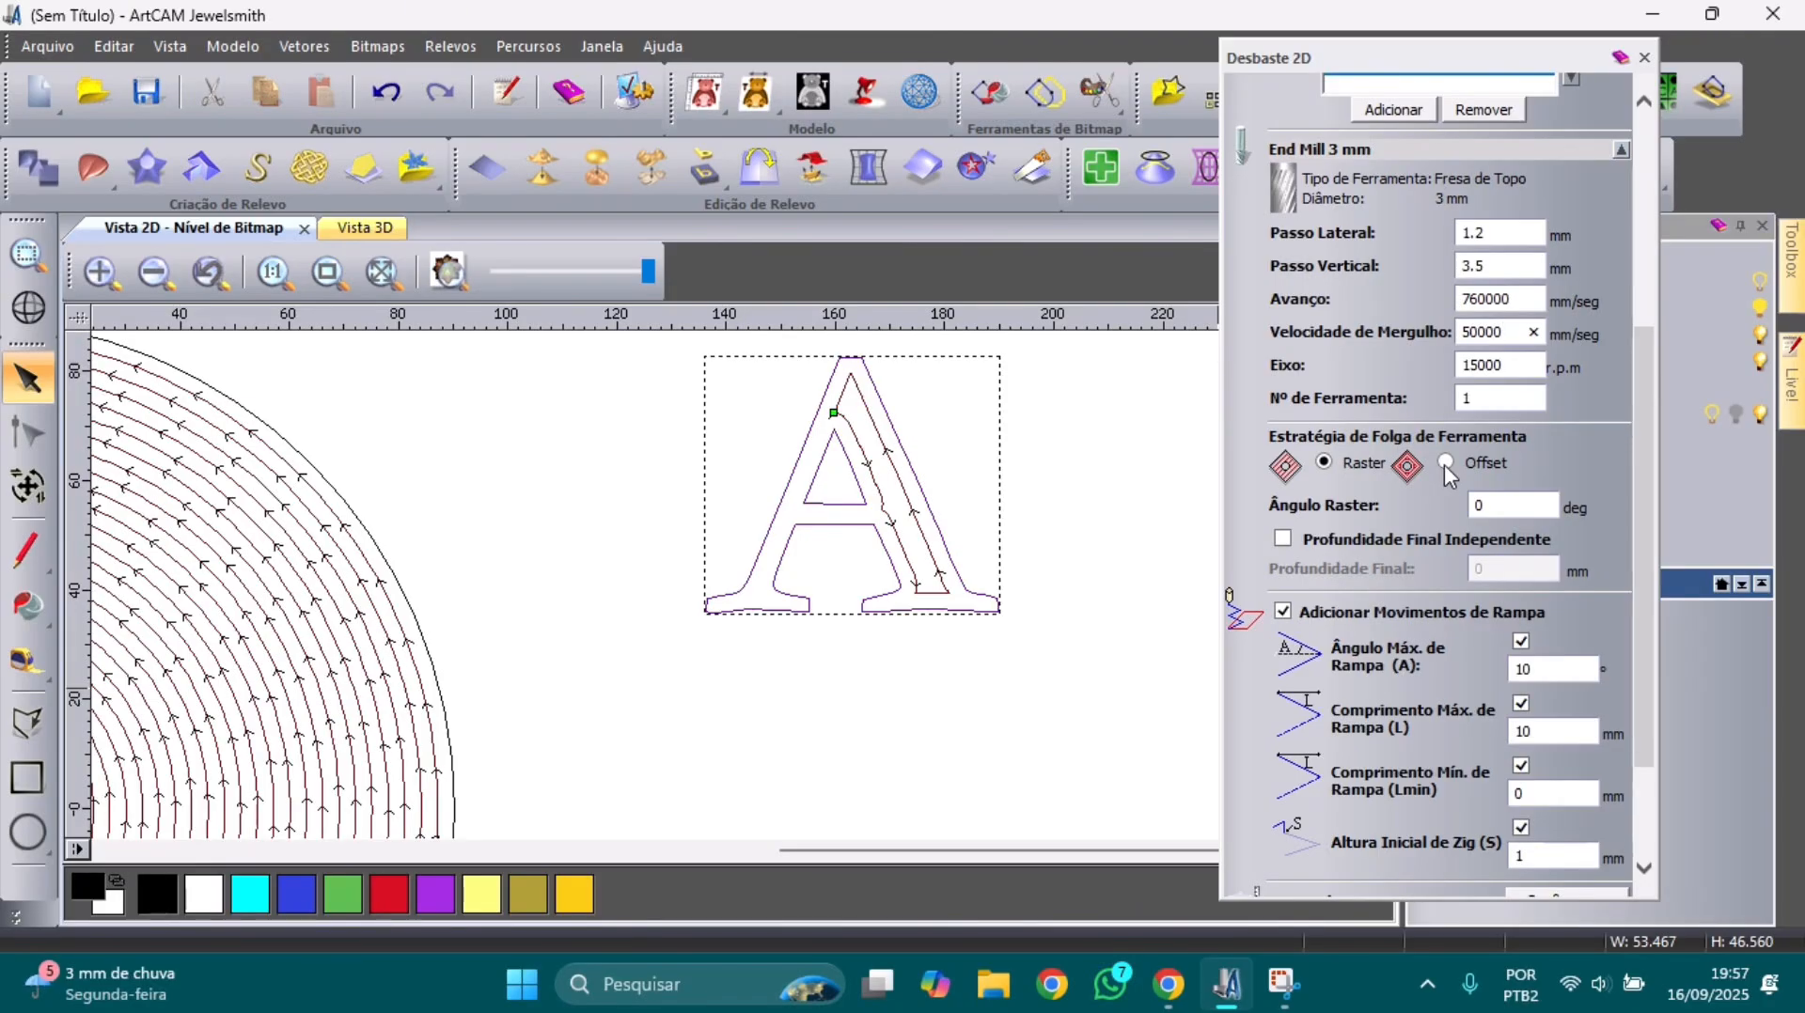
pyautogui.click(1444, 465)
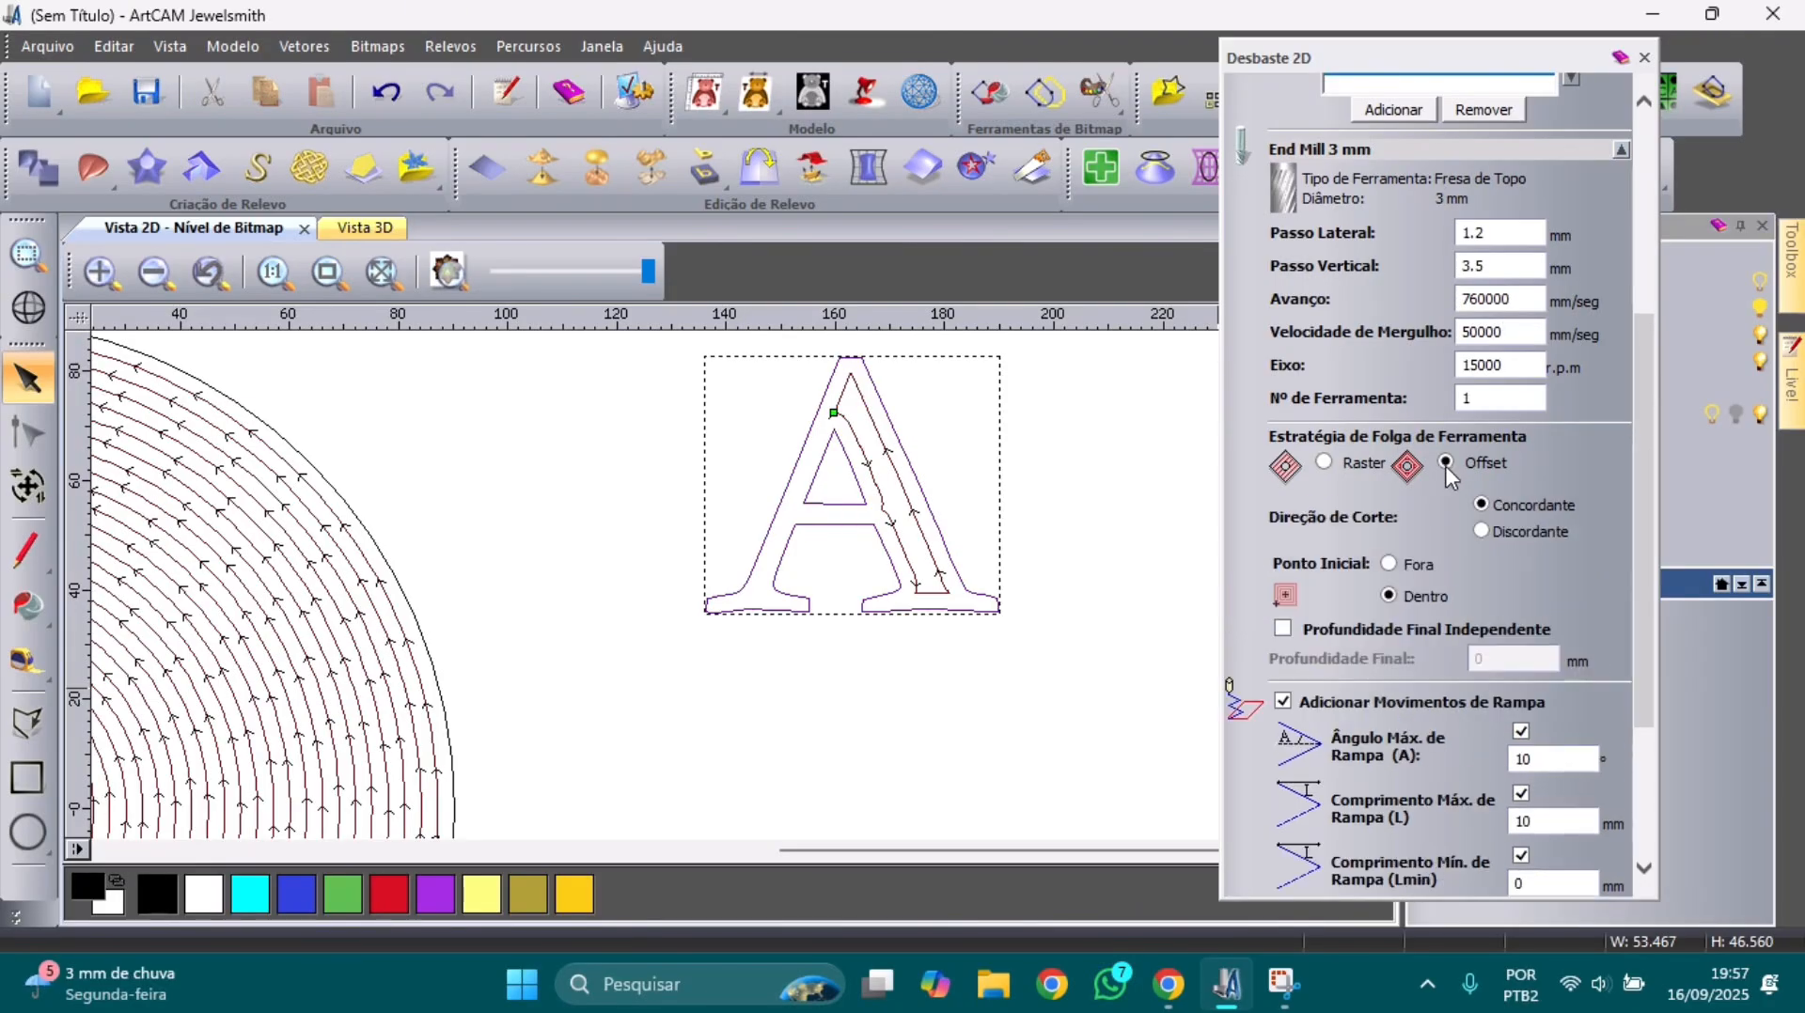
pyautogui.scroll(-2, 1434, 564)
pyautogui.scroll(-2, 1379, 557)
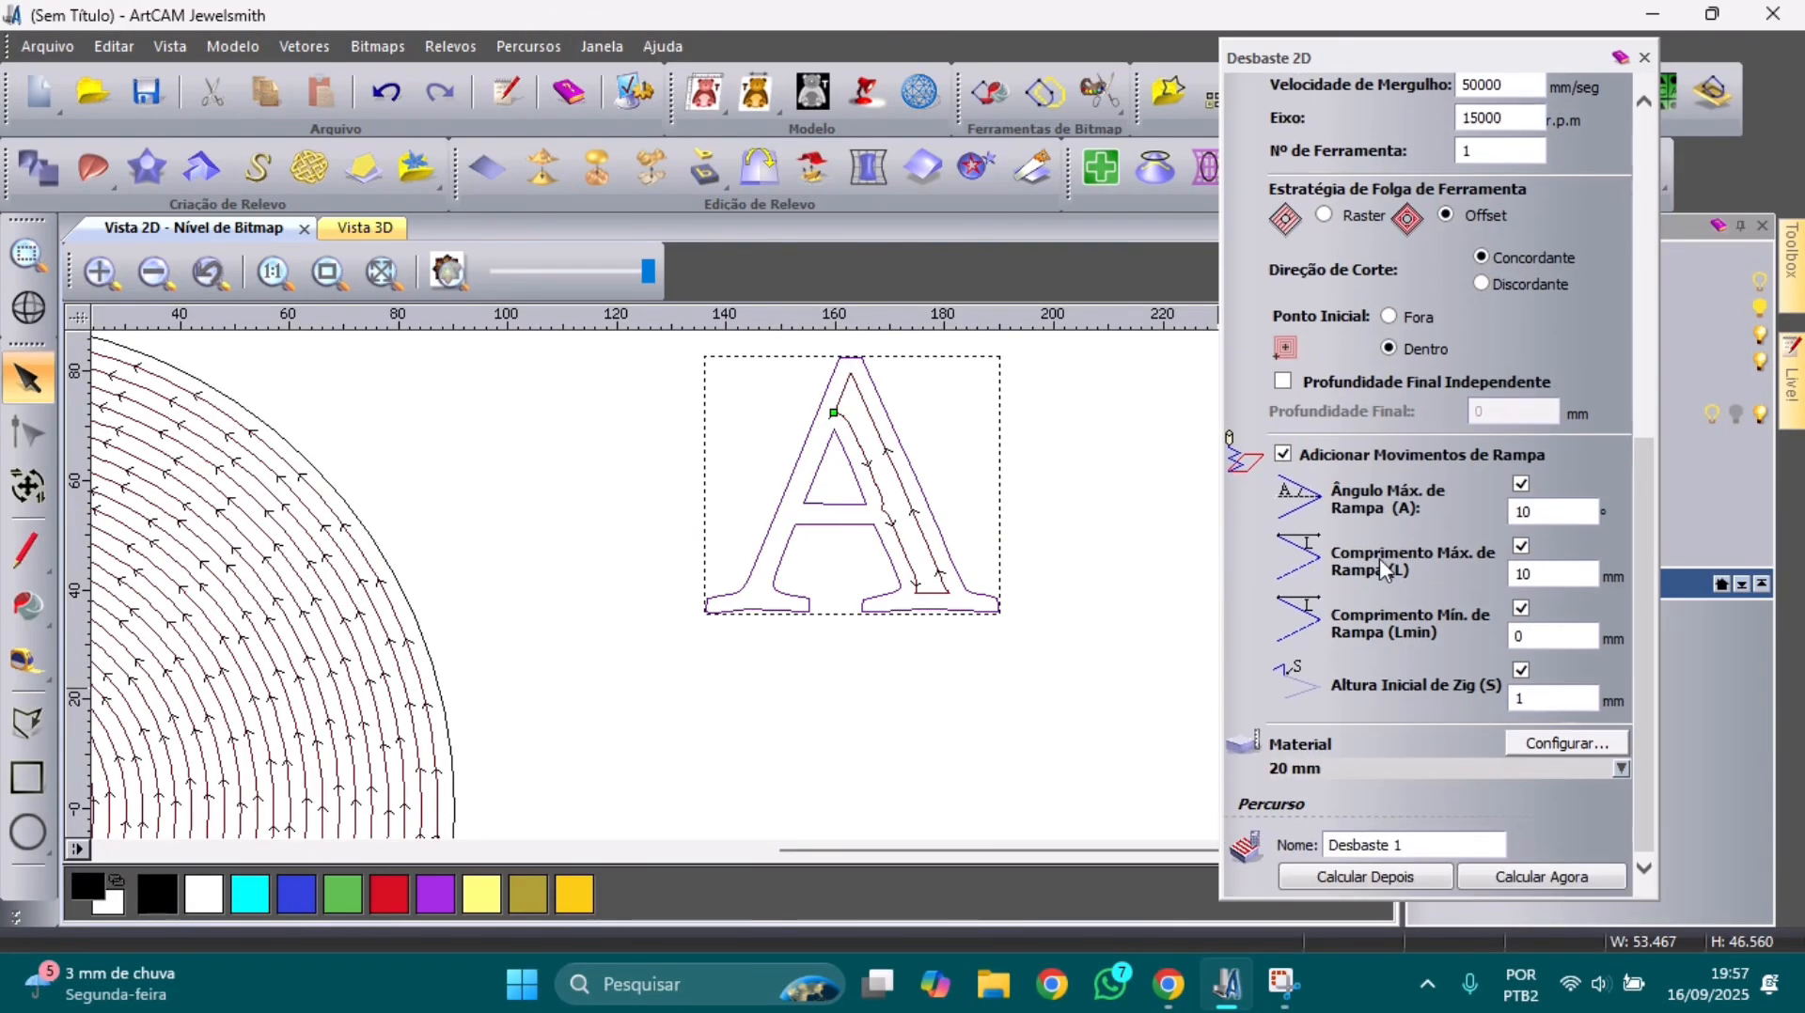
pyautogui.click(1525, 876)
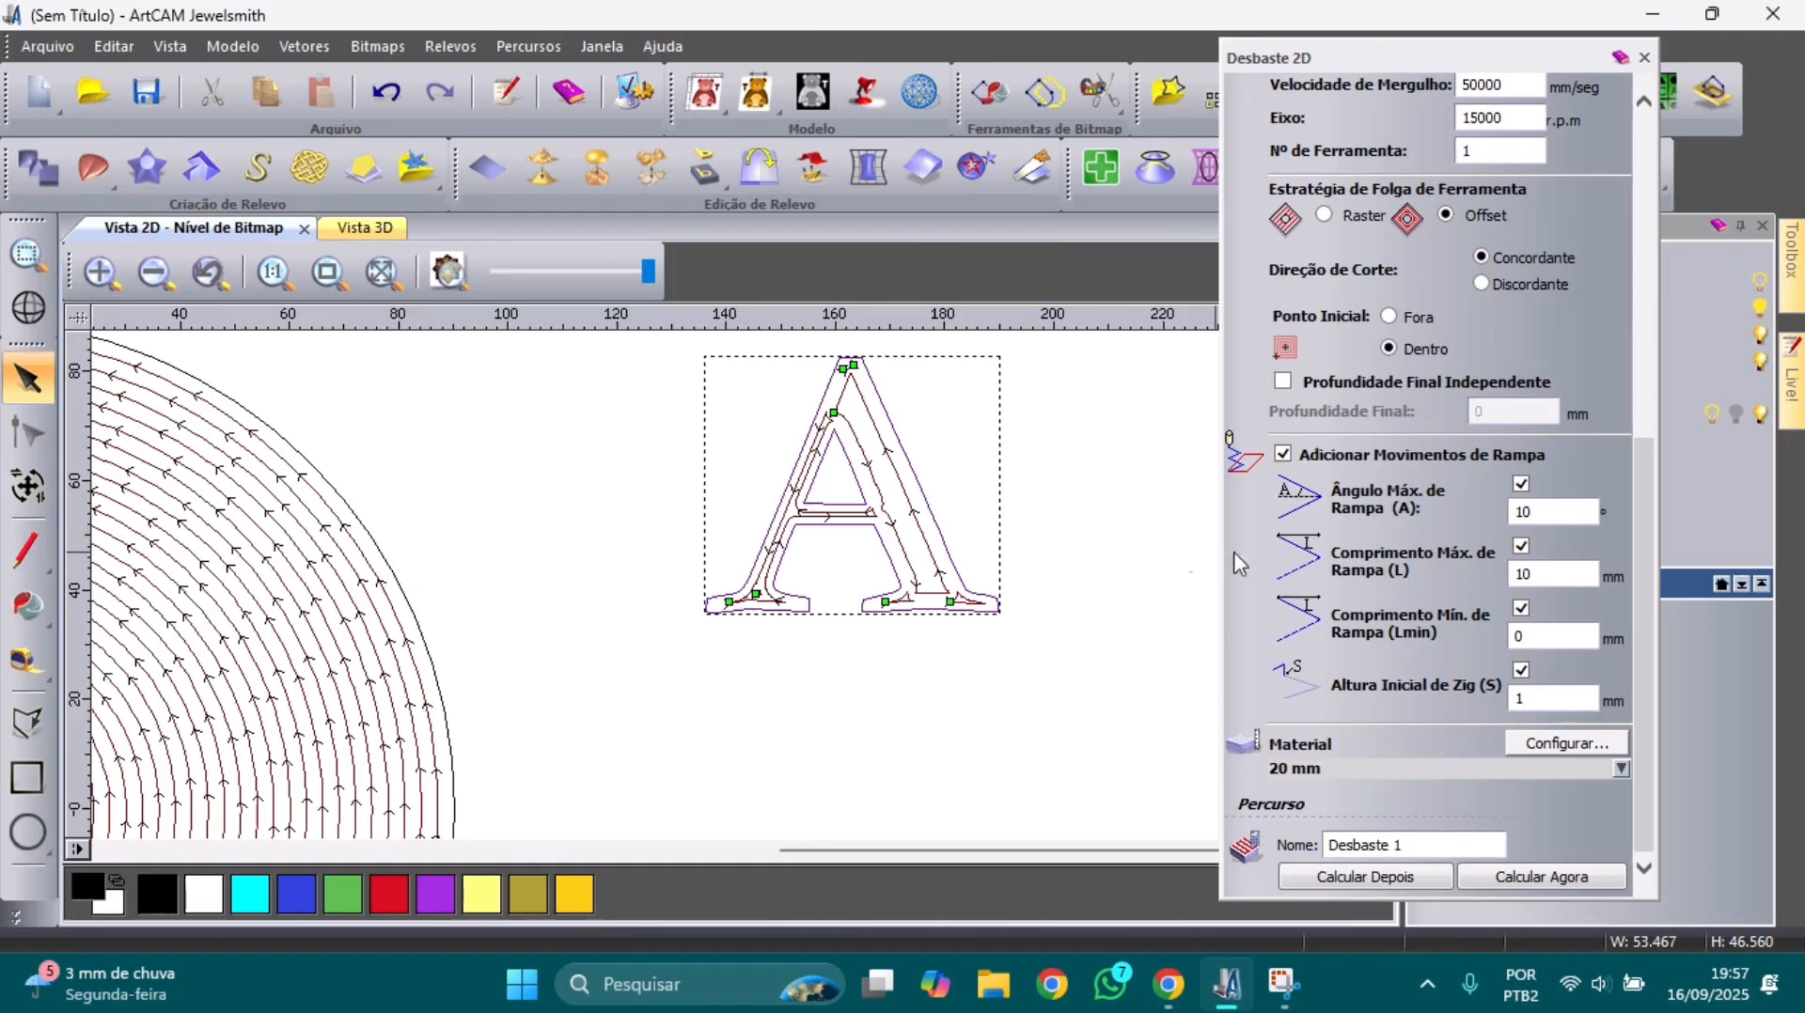
pyautogui.click(1643, 59)
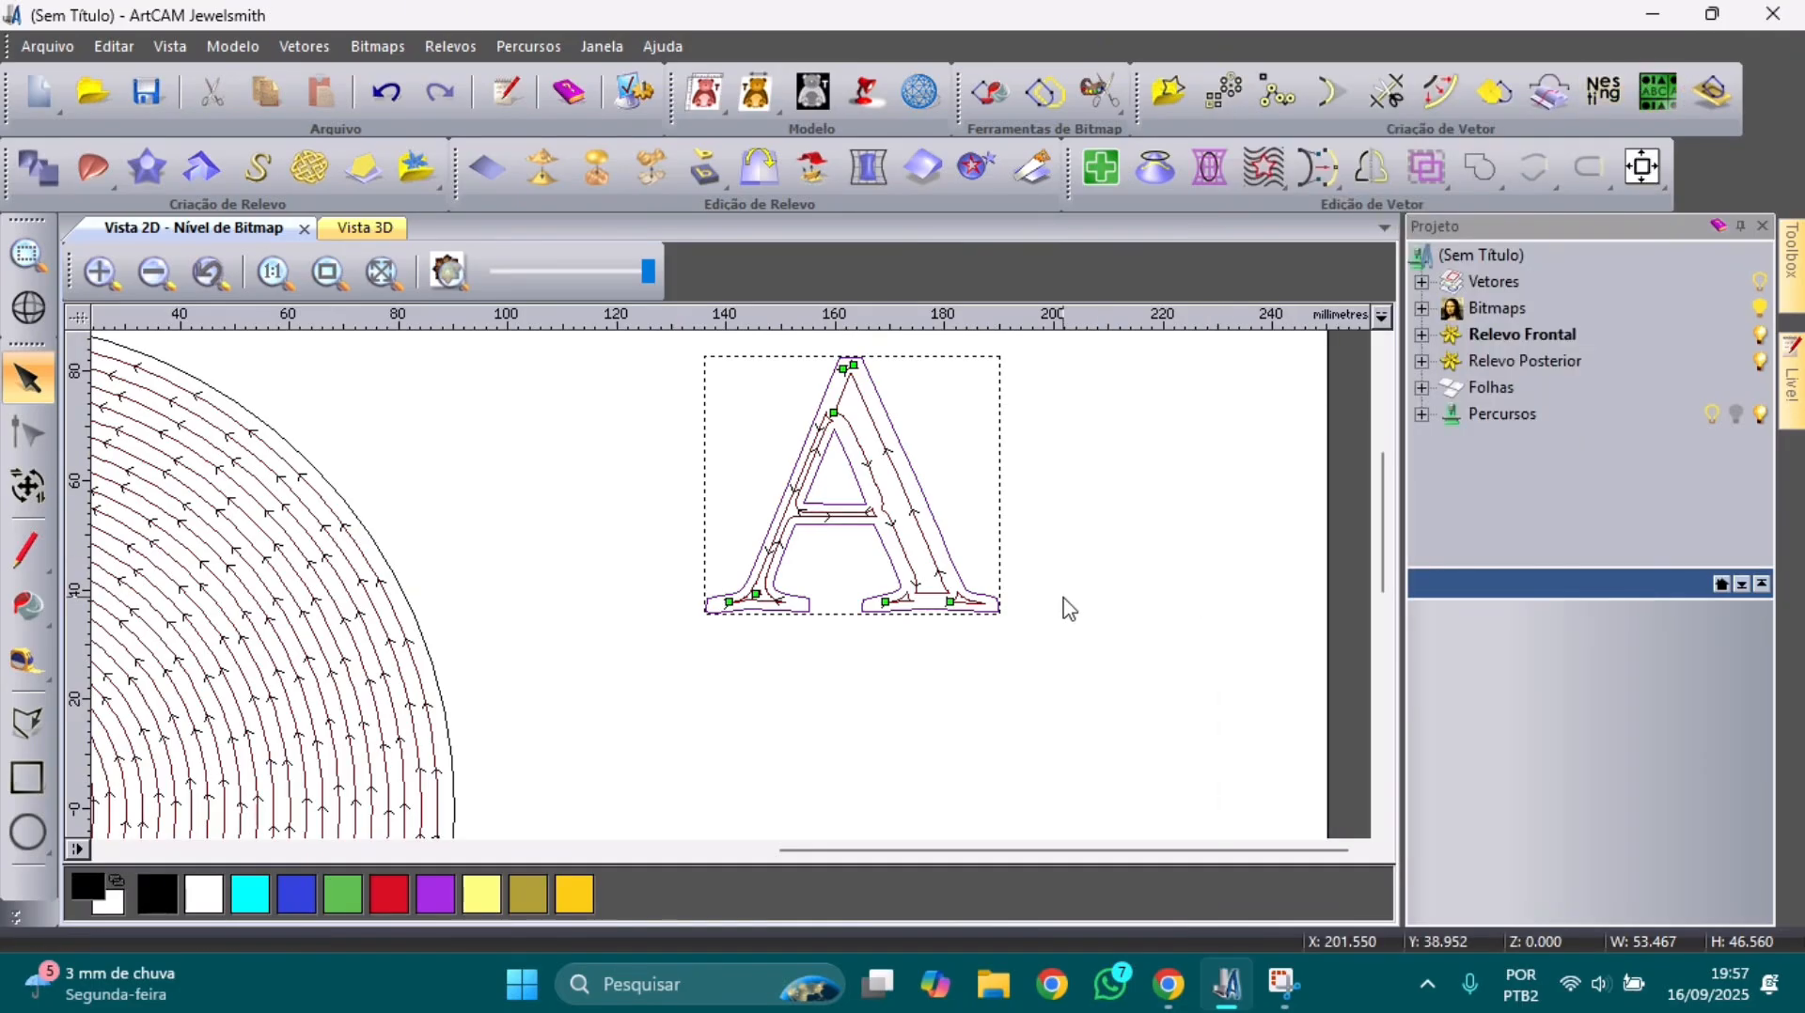
# - Review which calculated toolpaths are listed for saving, including the circle's 6 mm Desbaste toolpath
pyautogui.click(532, 51)
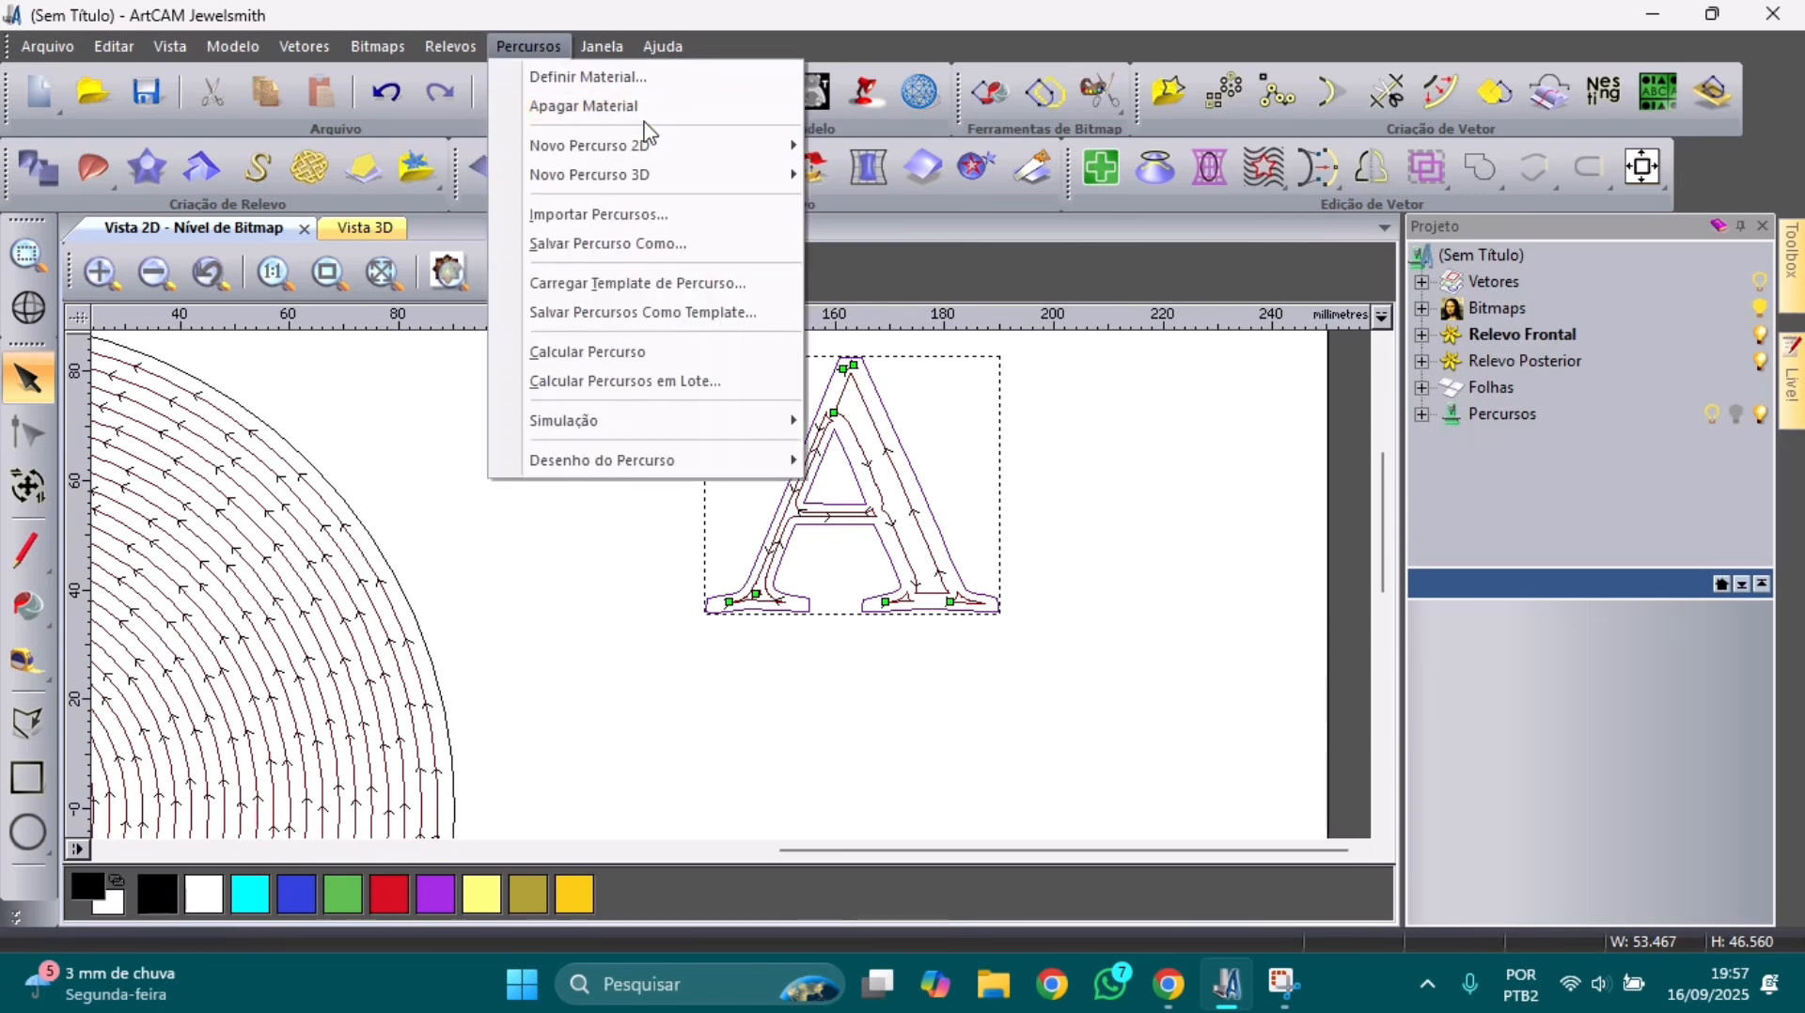
pyautogui.moveTo(669, 147)
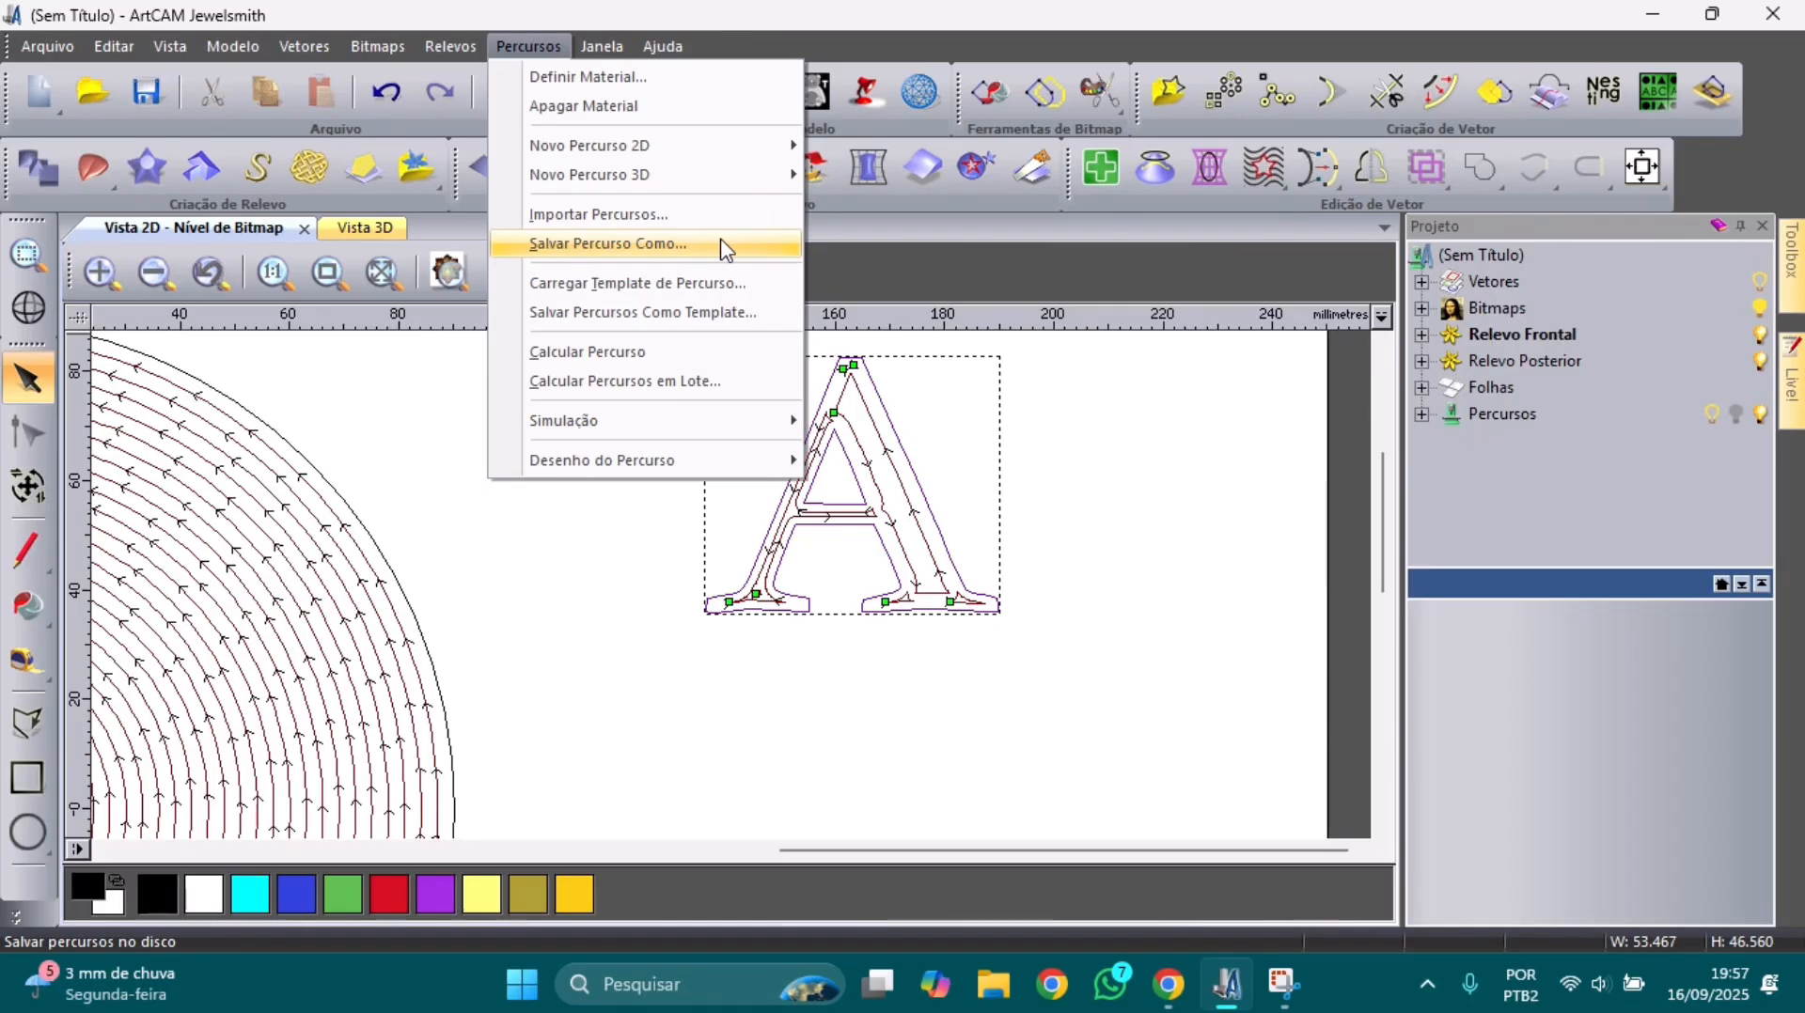
pyautogui.click(724, 247)
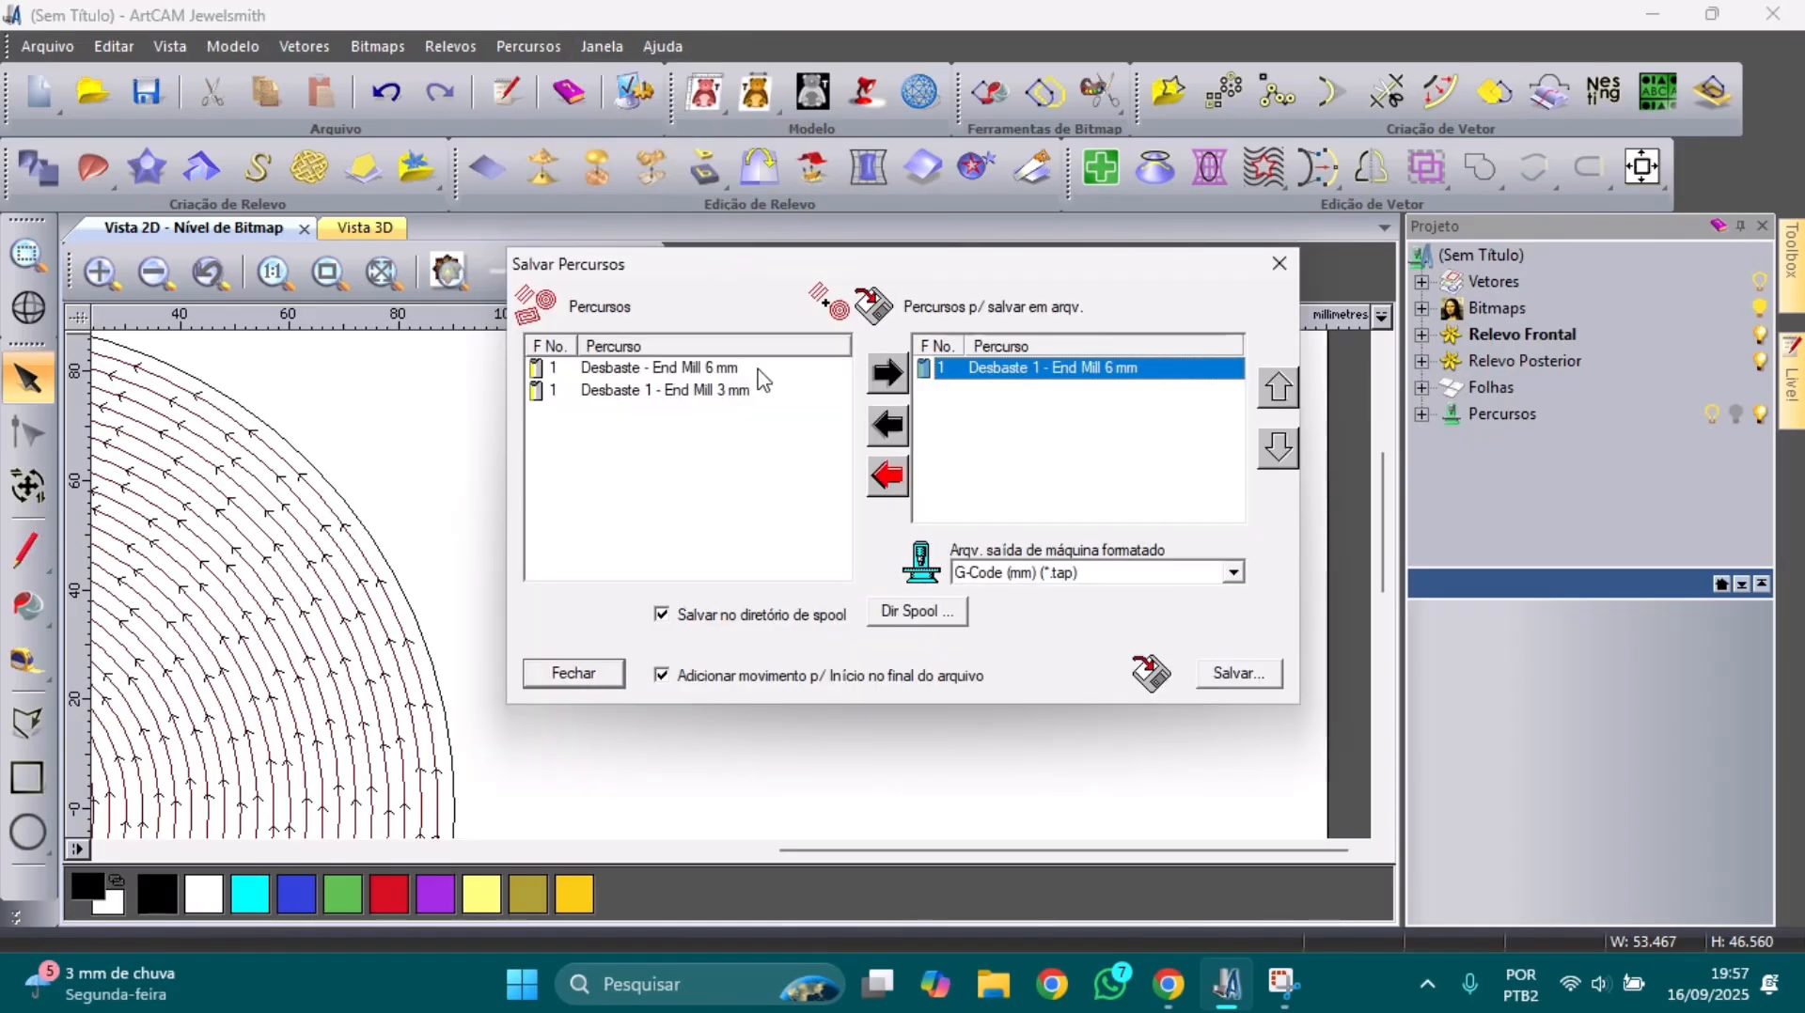
pyautogui.click(711, 369)
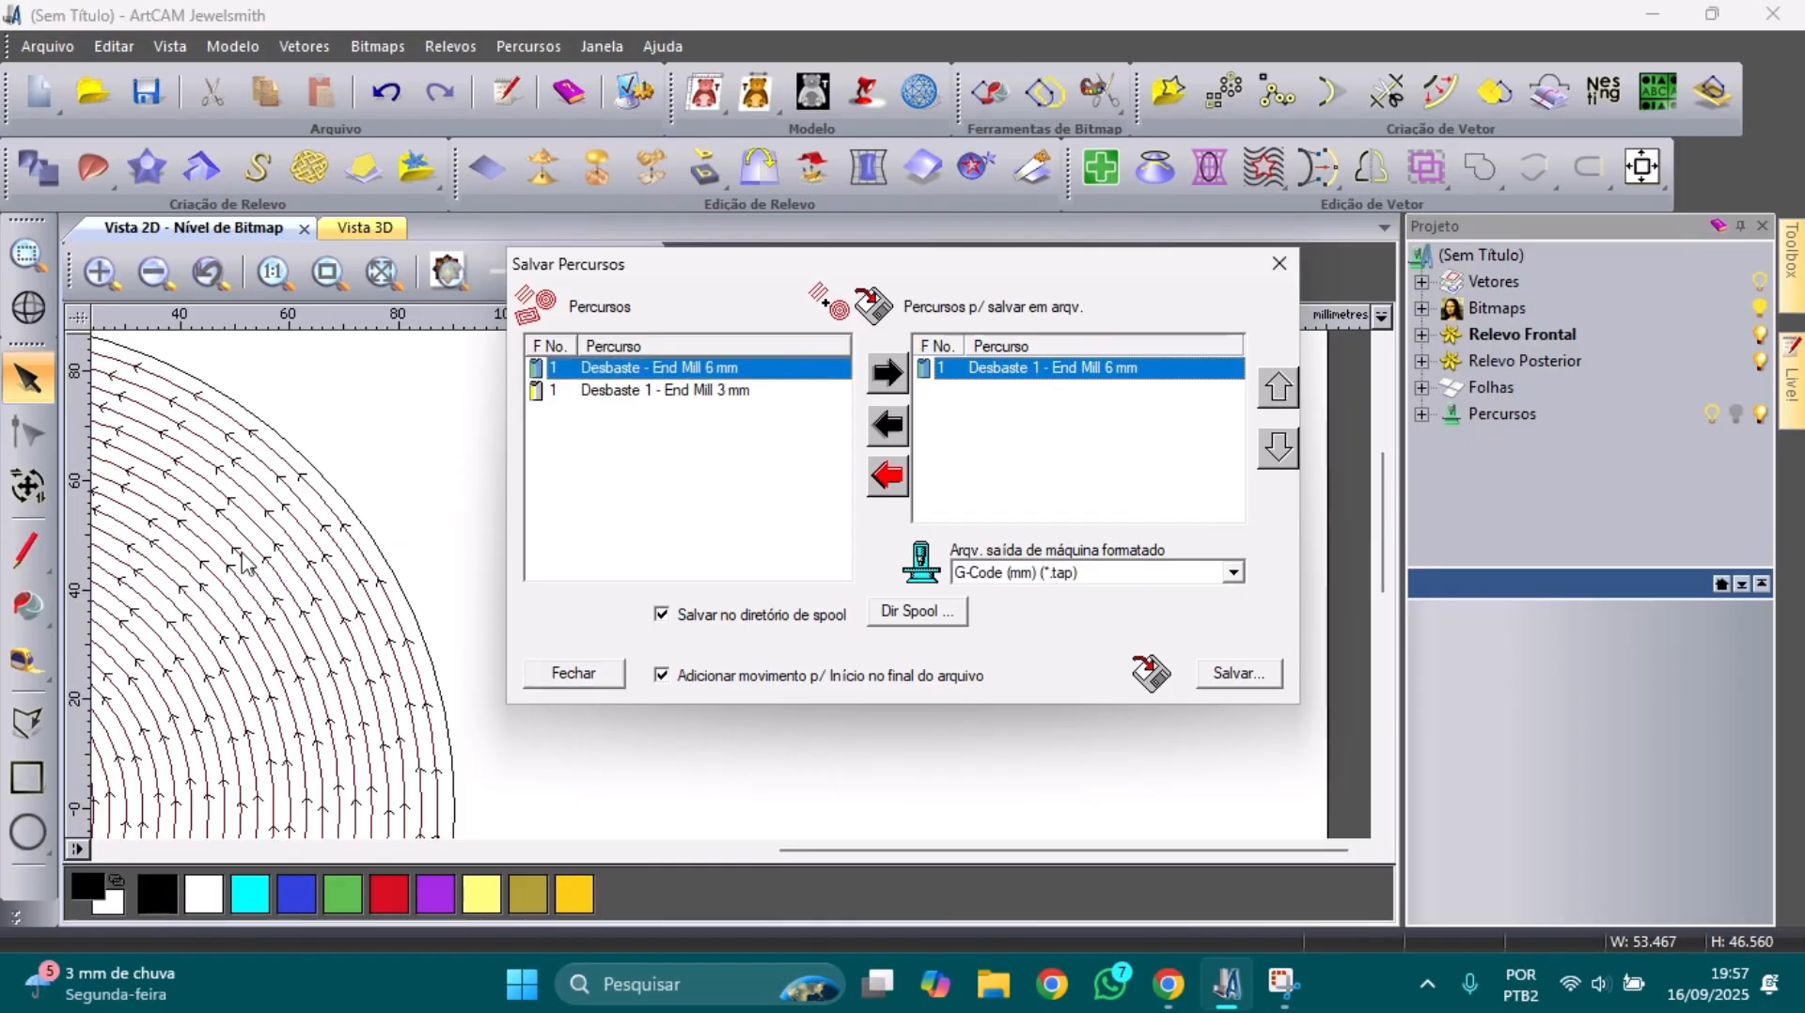
pyautogui.click(1277, 265)
# - Delete the circle's roughing toolpath, including its locked vectors
pyautogui.click(174, 634)
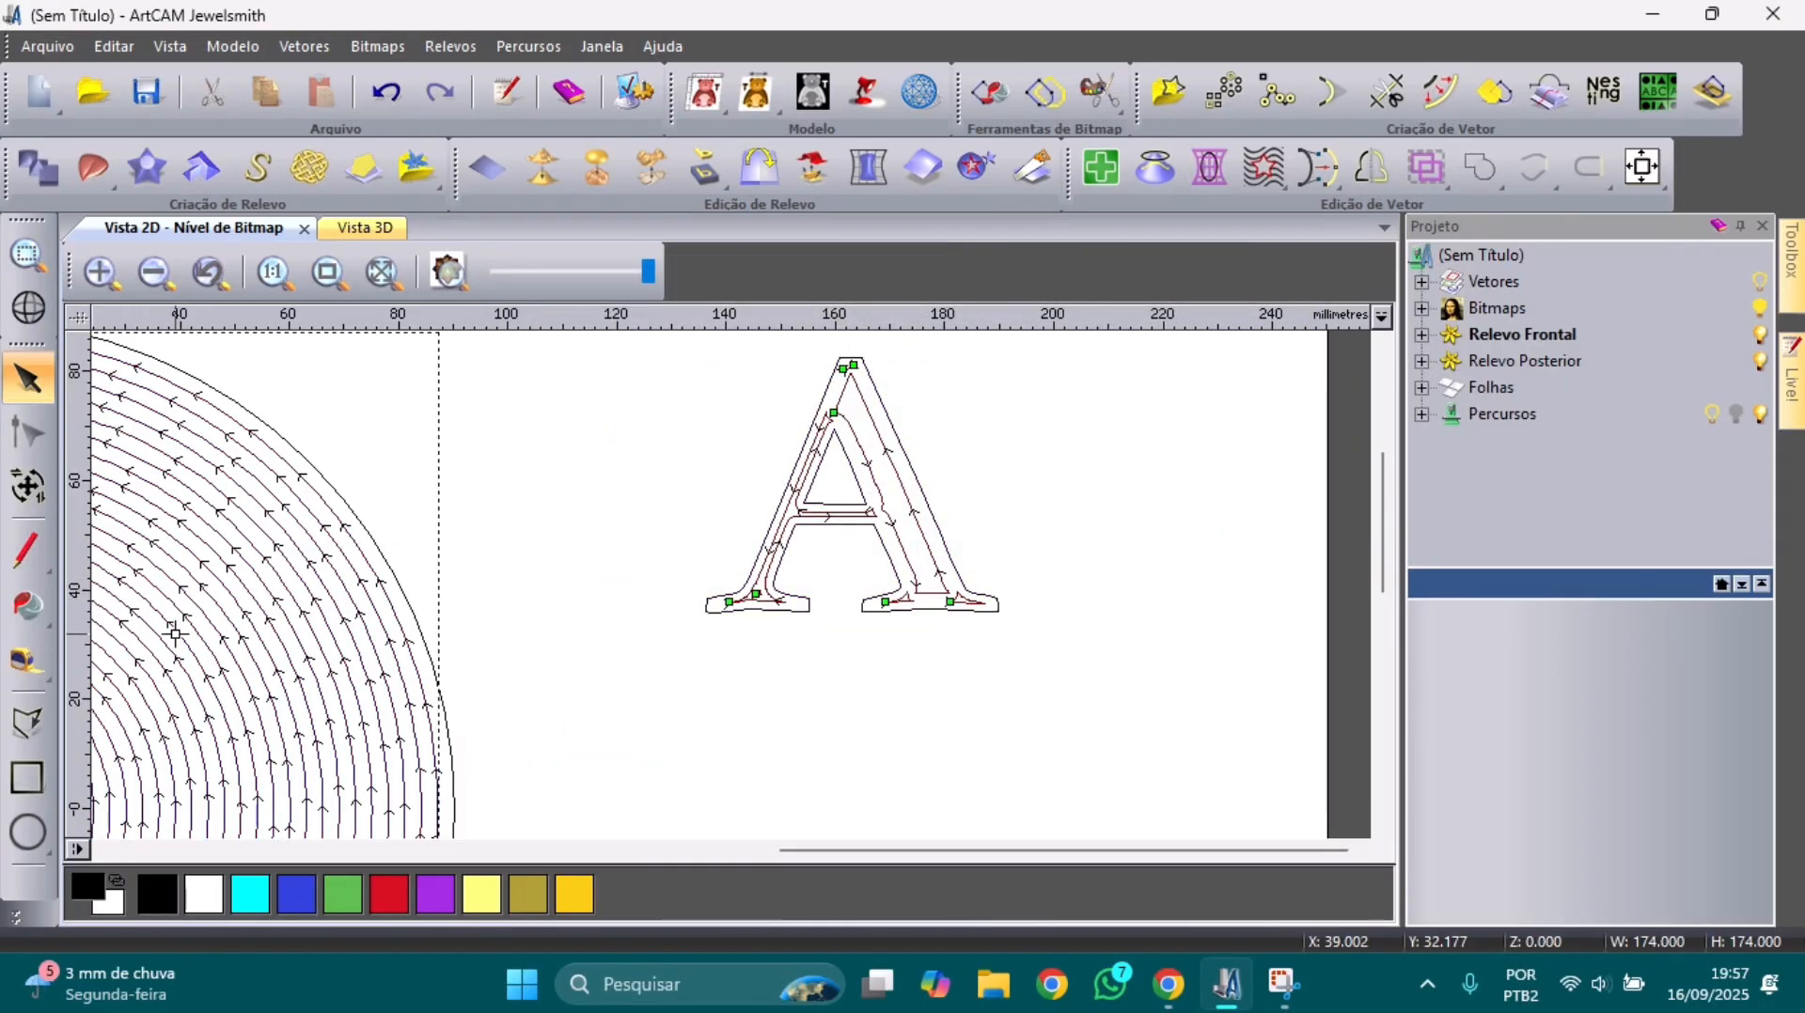
pyautogui.rightClick(179, 646)
pyautogui.click(248, 331)
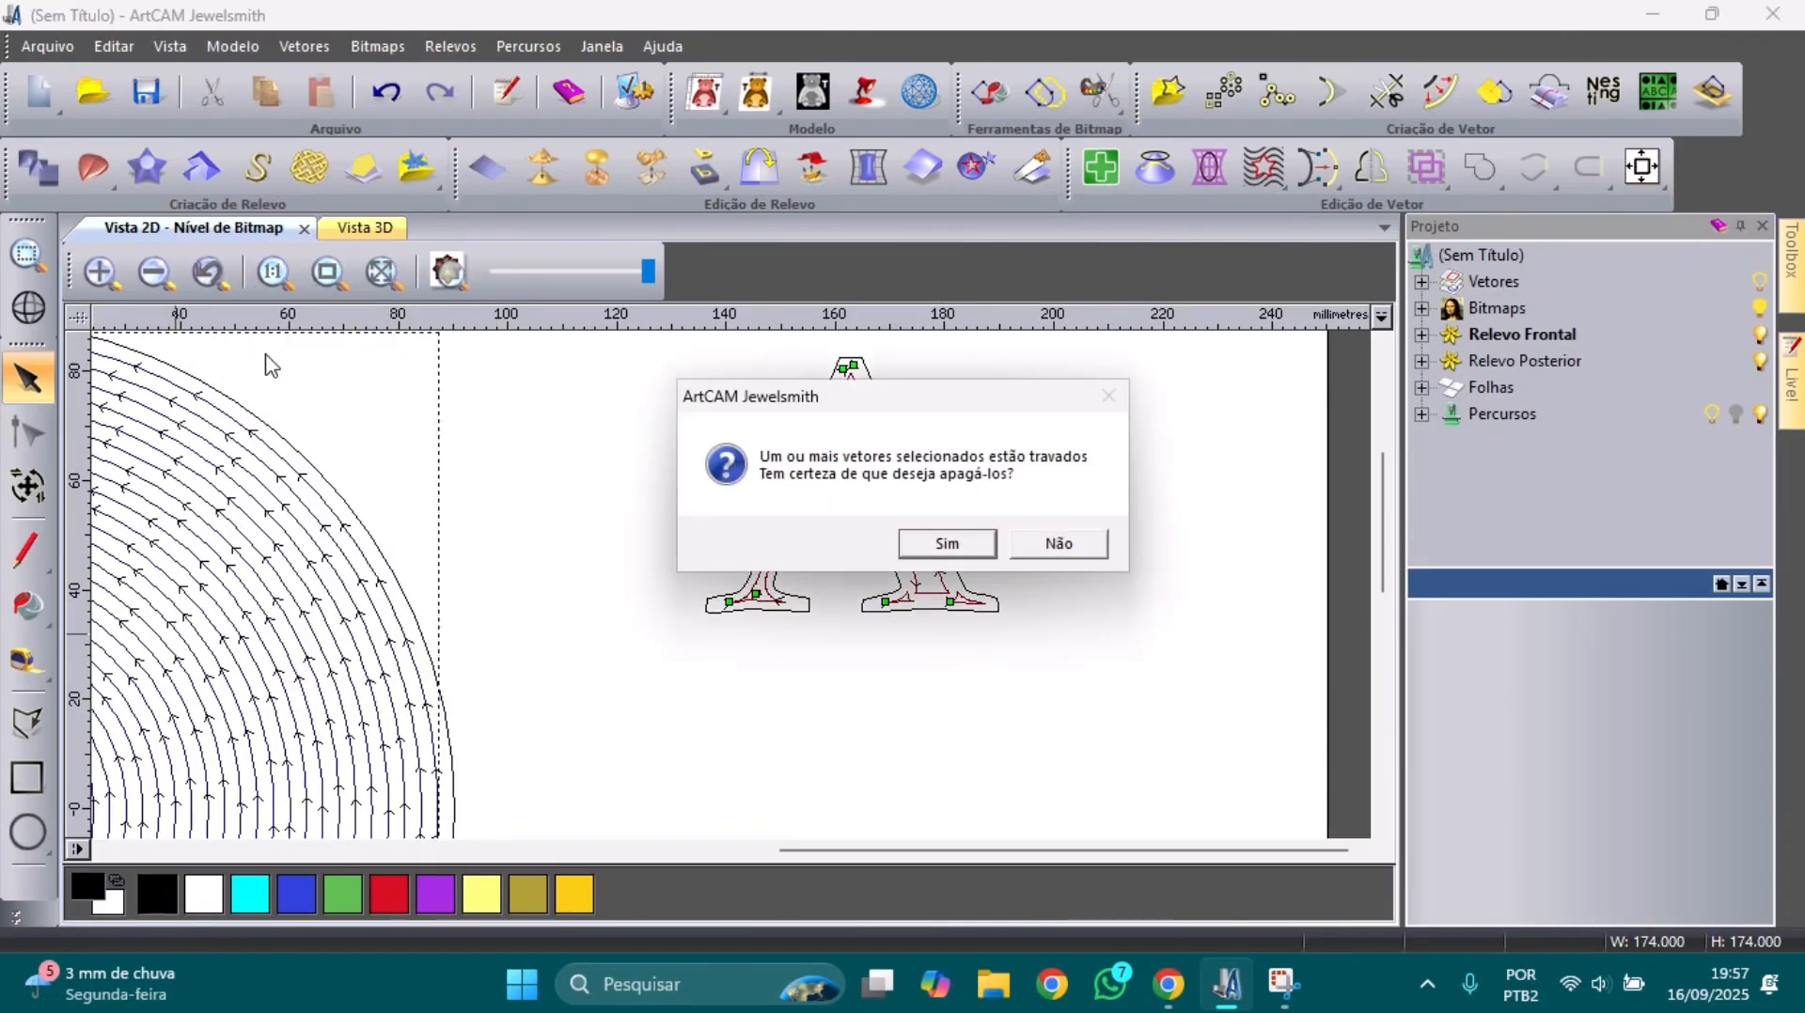
pyautogui.click(969, 545)
pyautogui.click(978, 540)
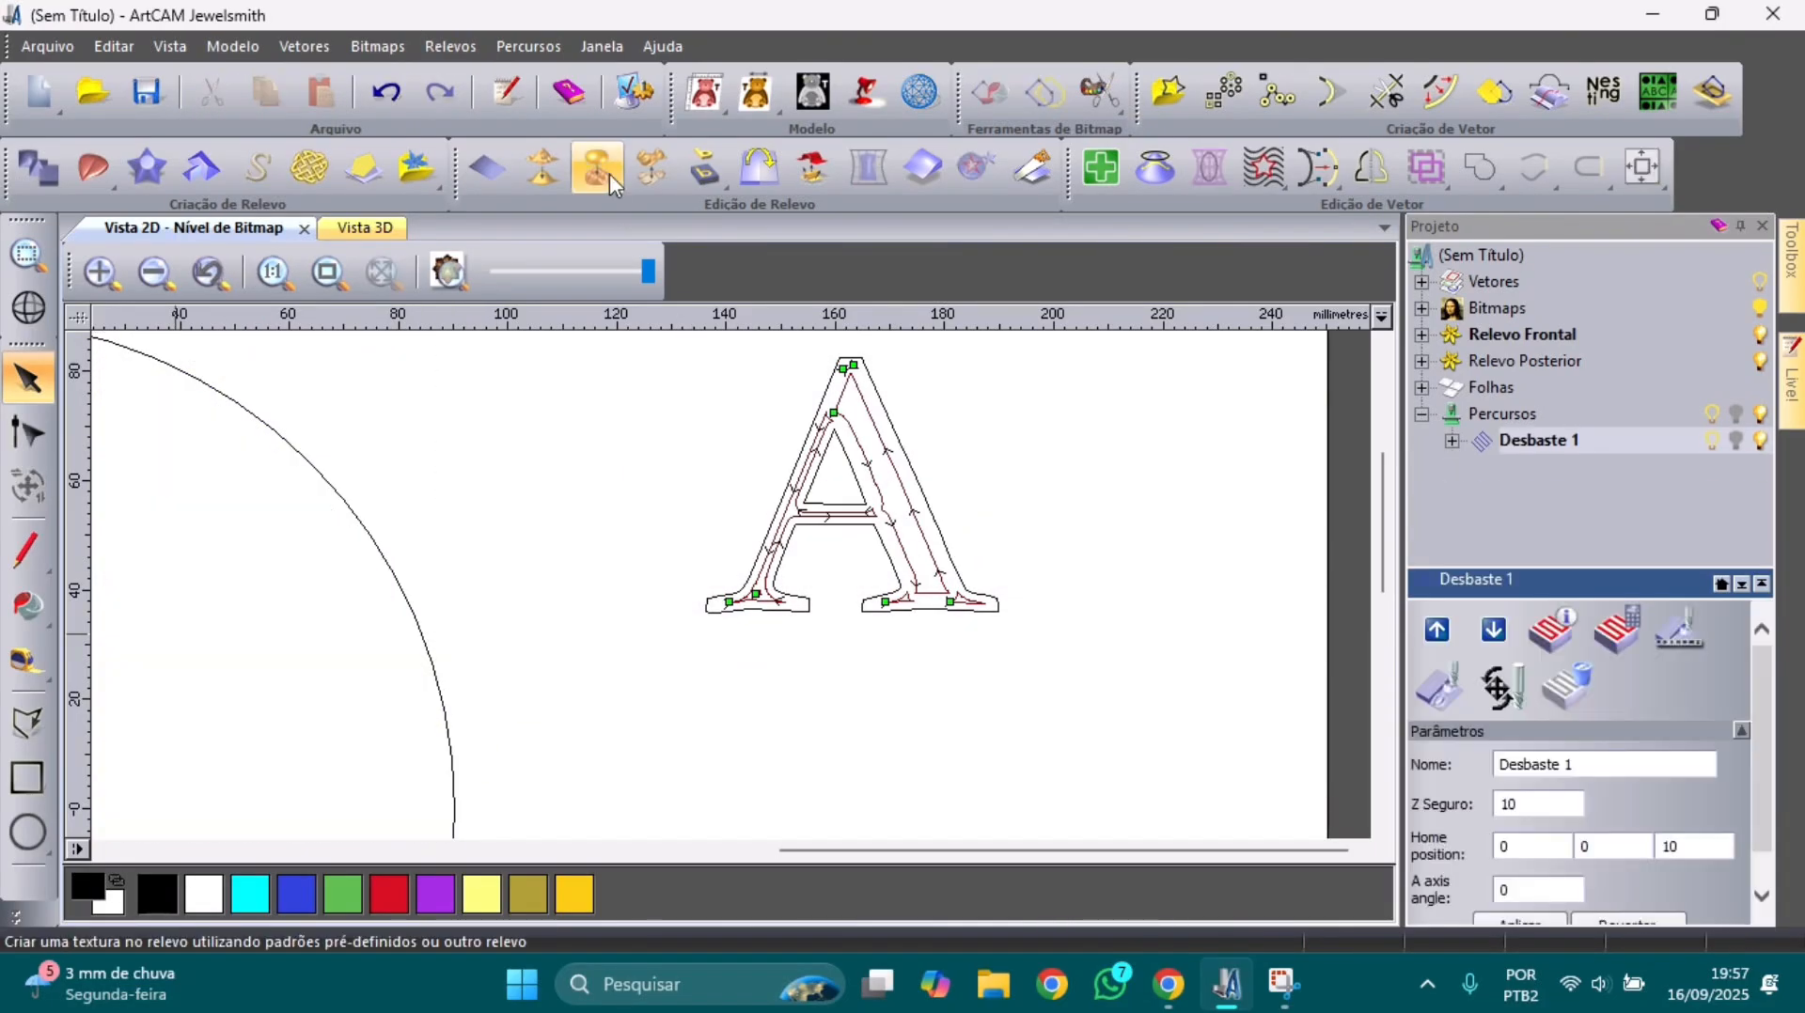
# - Start saving the letter A's End Mill 6 mm toolpath as its own G-Code (mm) file, and cancel before naming it
pyautogui.click(522, 44)
pyautogui.click(611, 242)
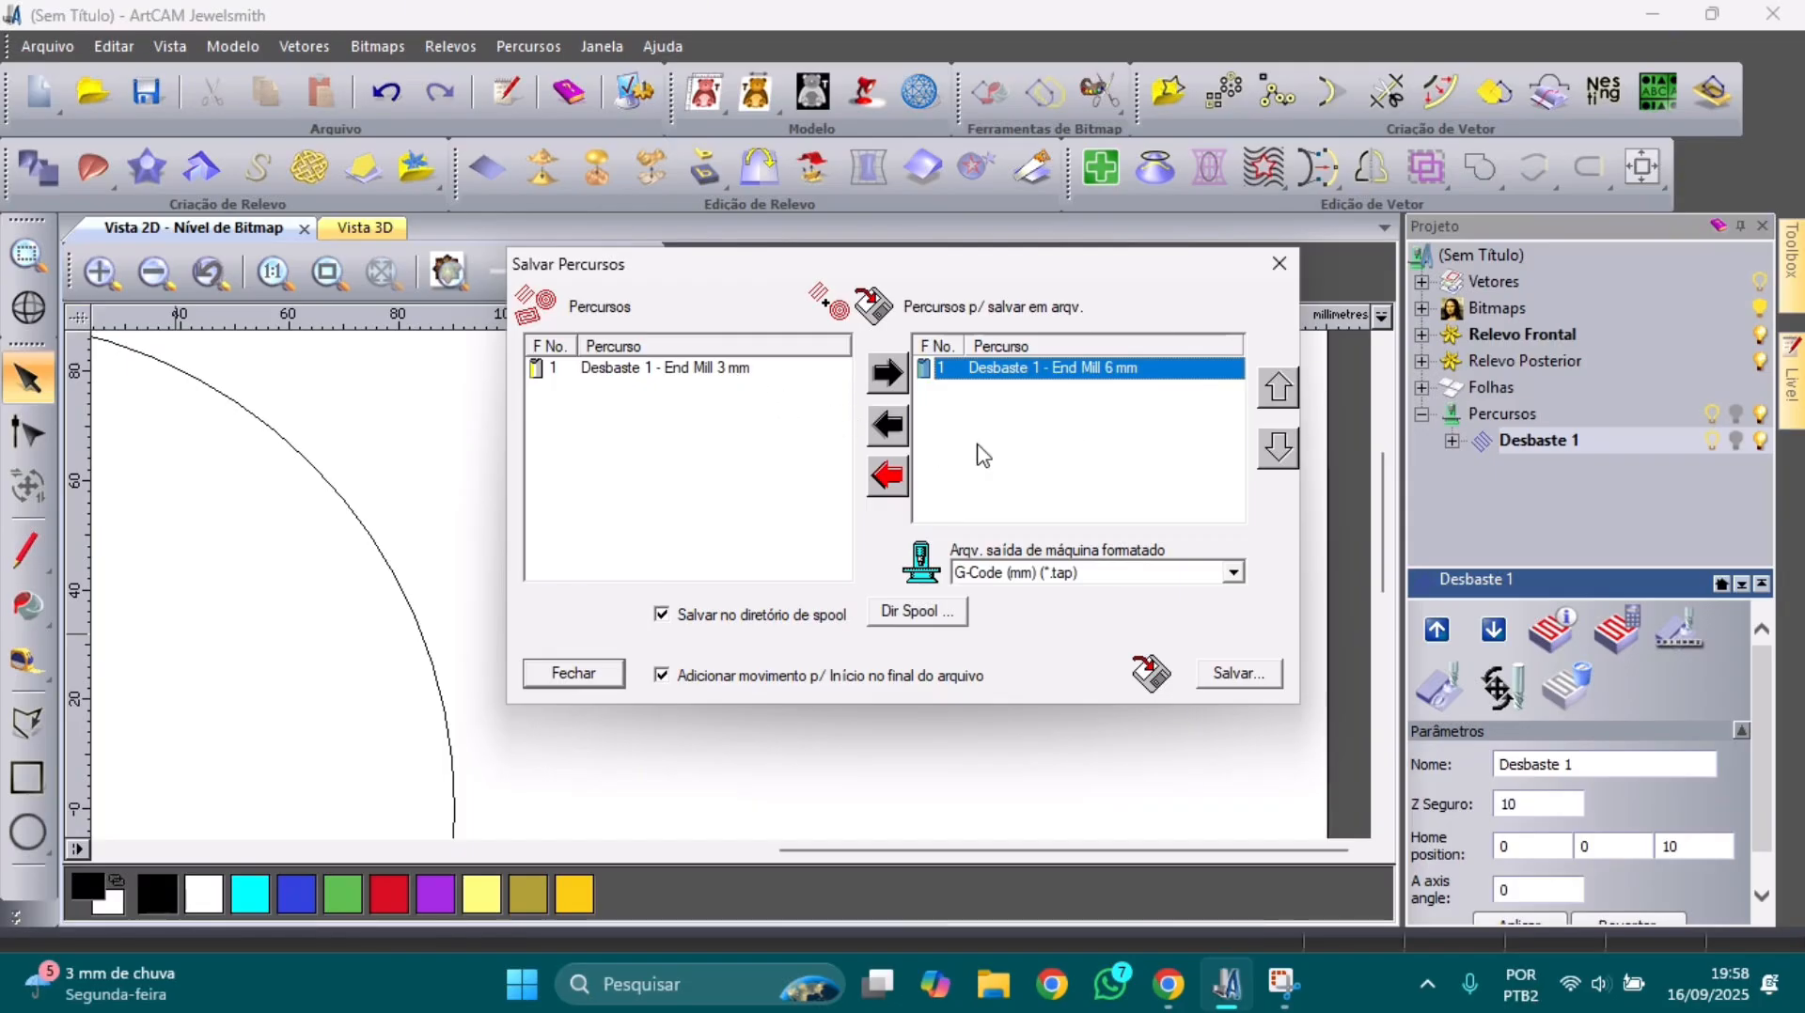
pyautogui.click(1243, 666)
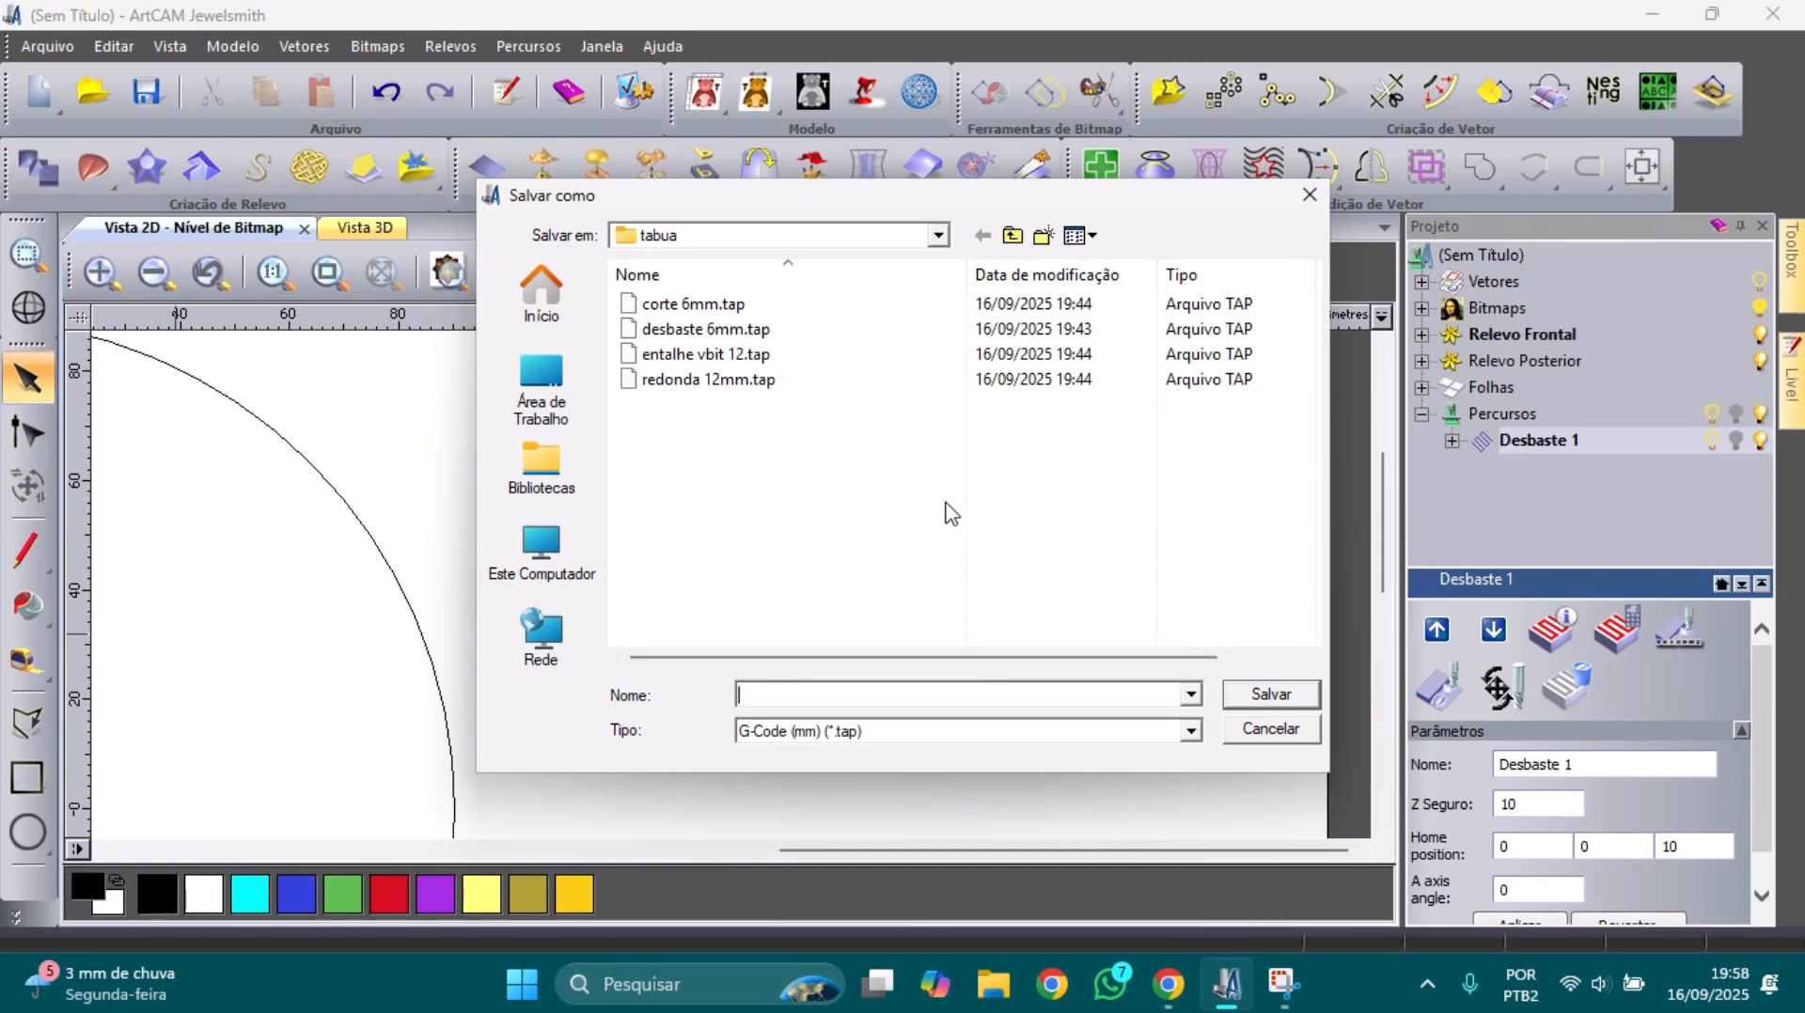
pyautogui.click(1304, 195)
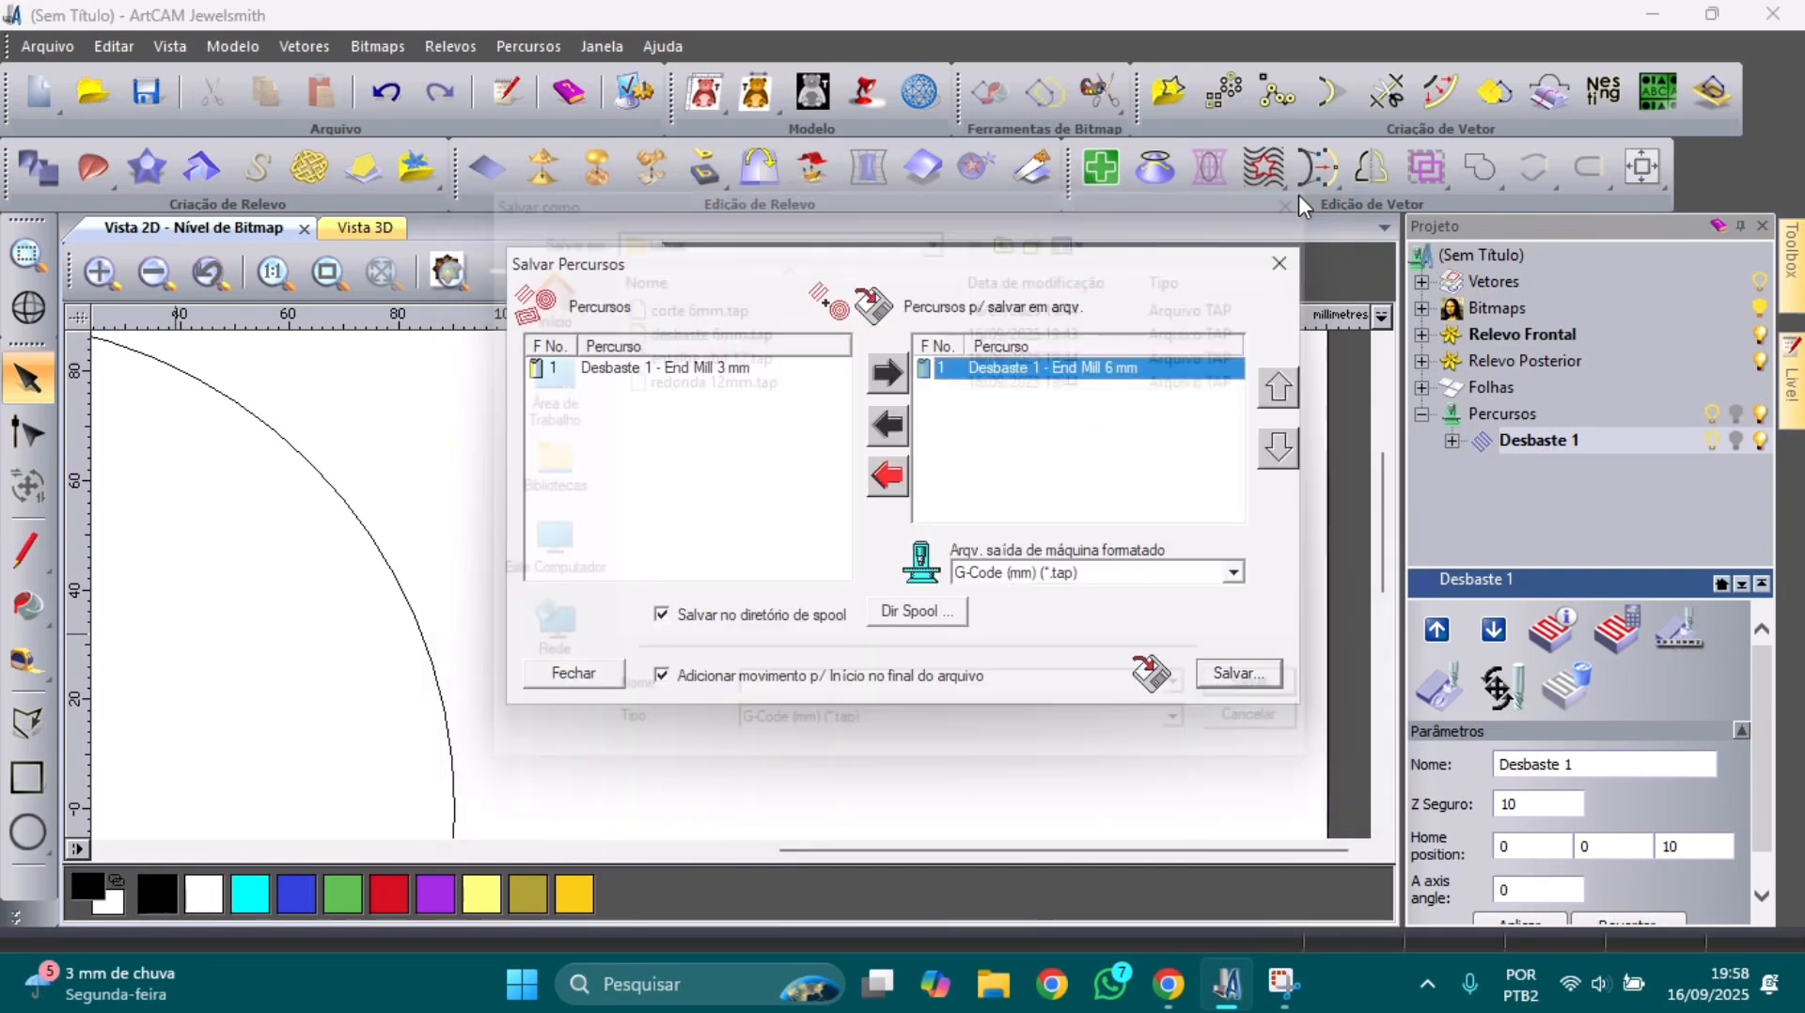
# - Replace the 6 mm toolpath with the End Mill 3 mm one in the save list, start its G-Code export, and cancel it
pyautogui.click(886, 427)
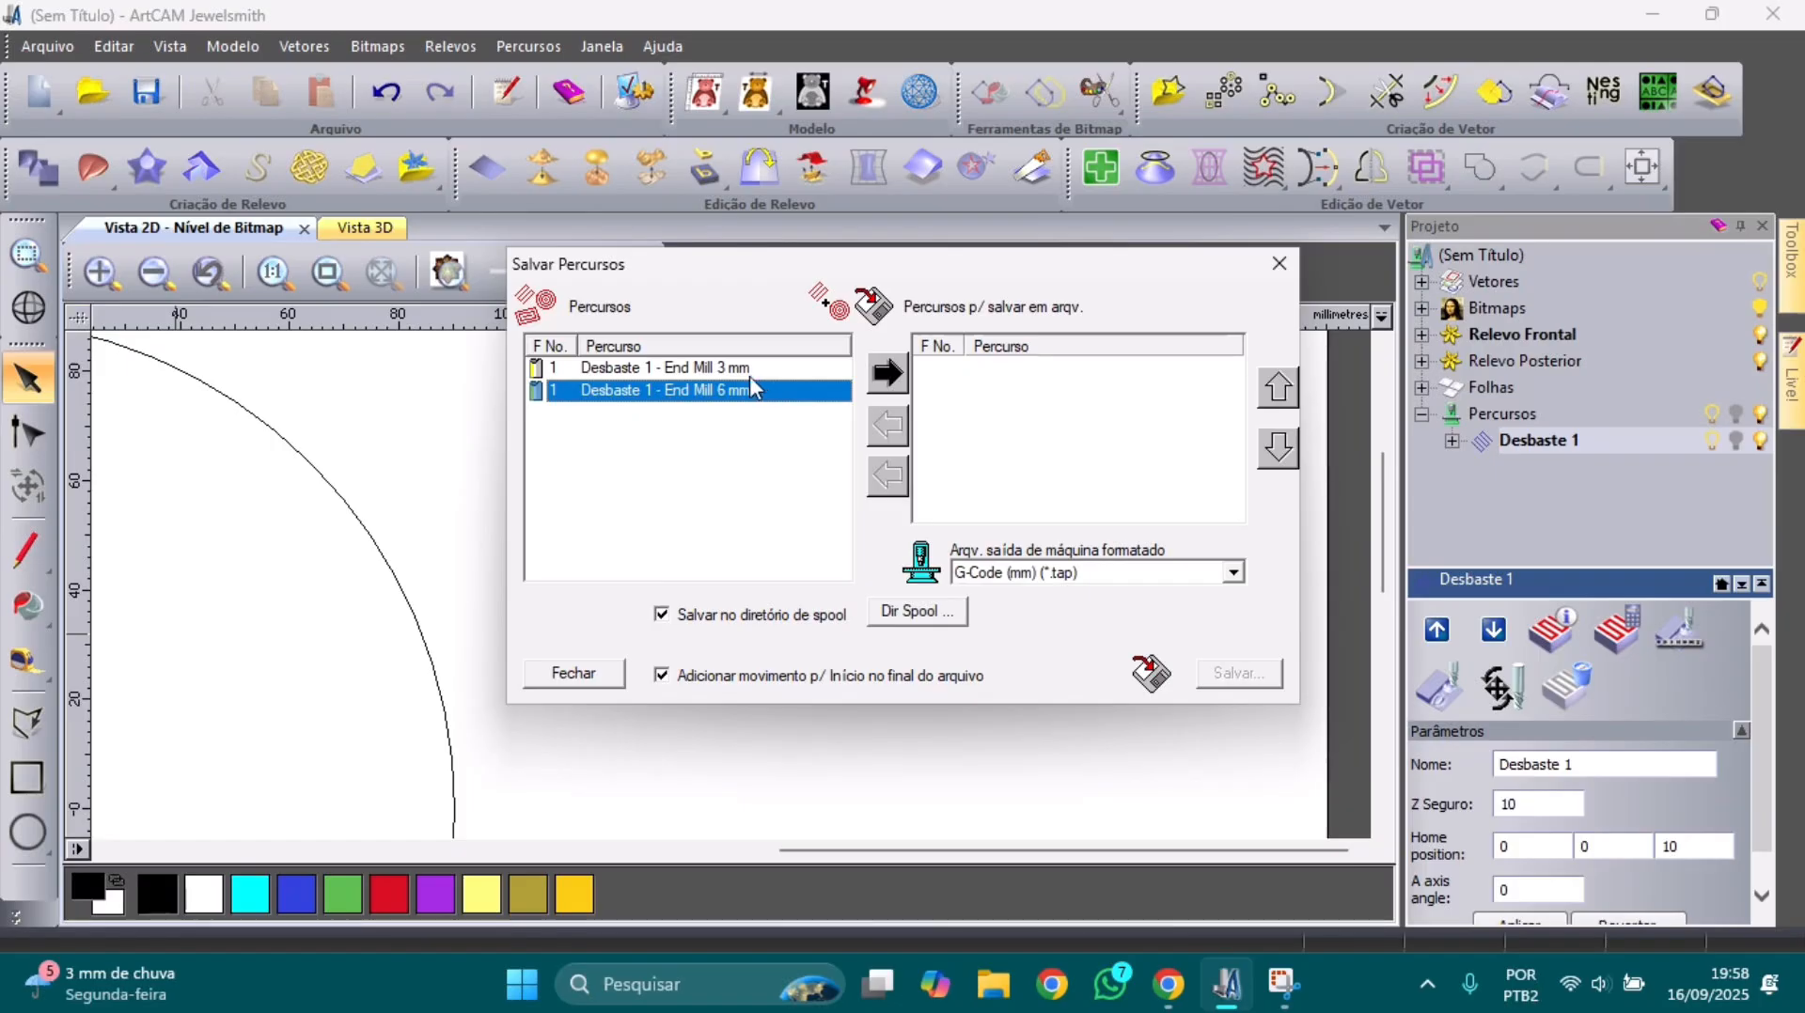
pyautogui.click(889, 374)
pyautogui.click(1232, 669)
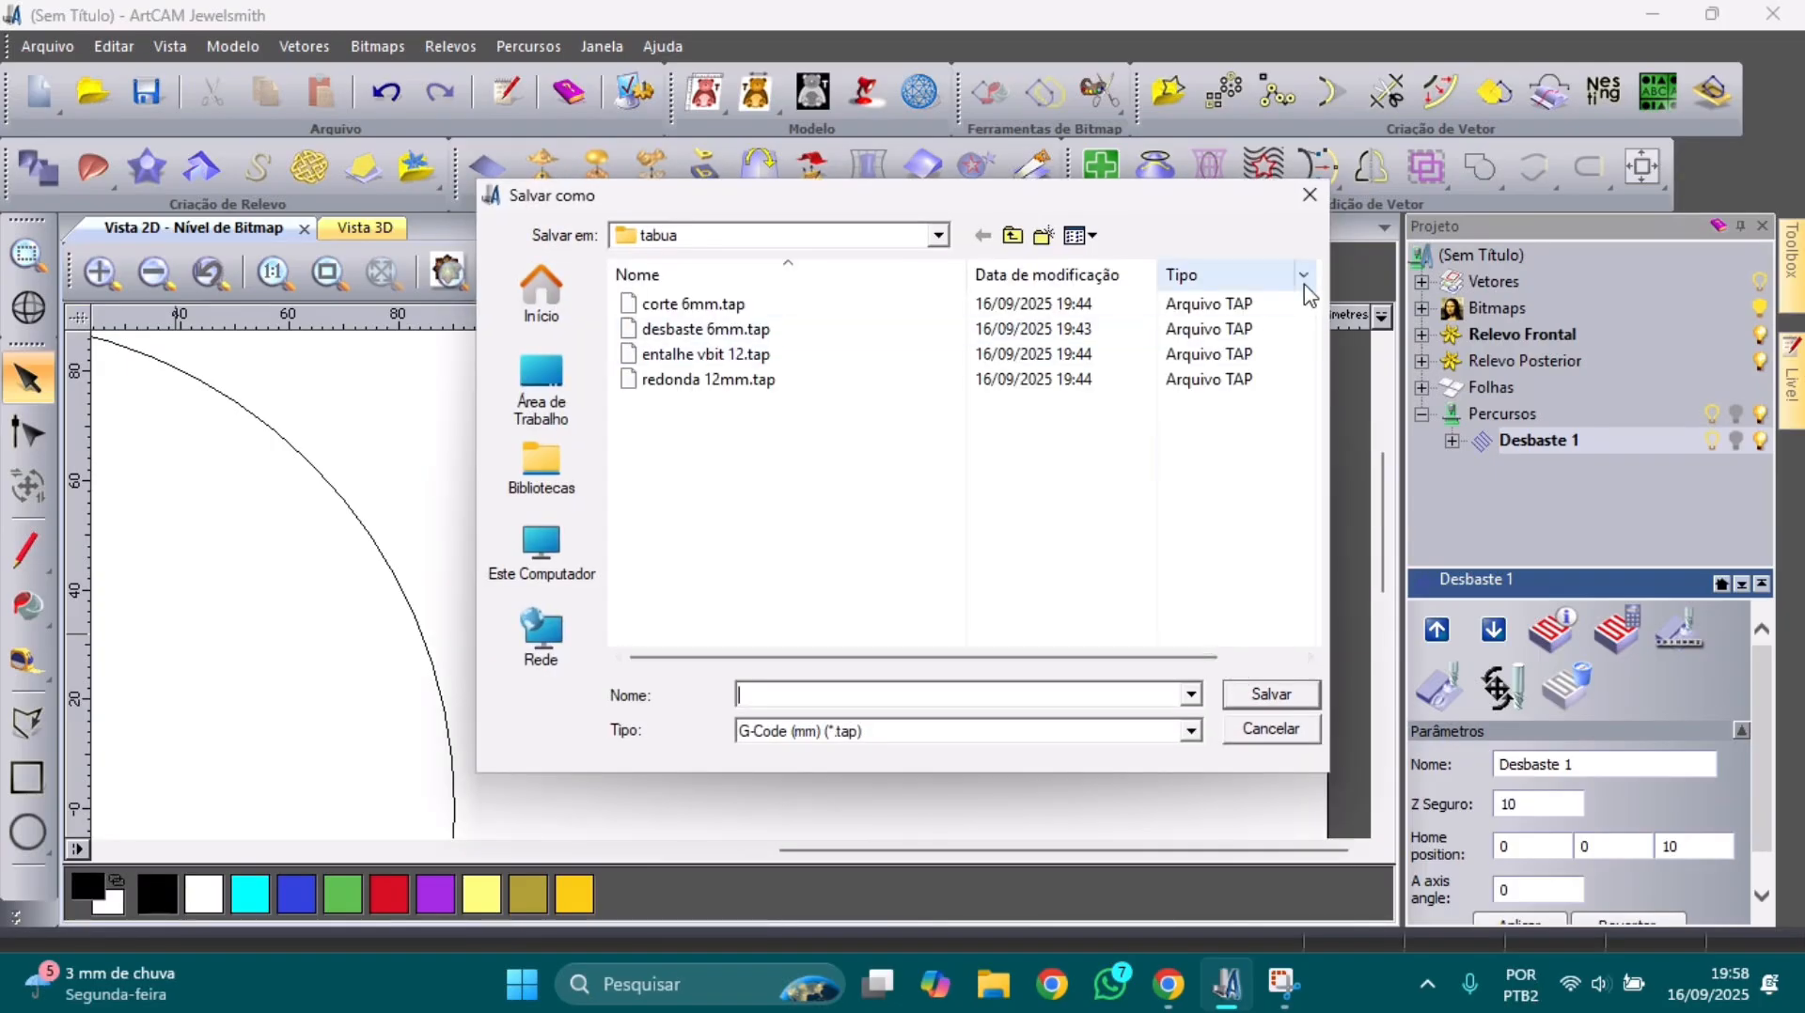
pyautogui.click(1310, 195)
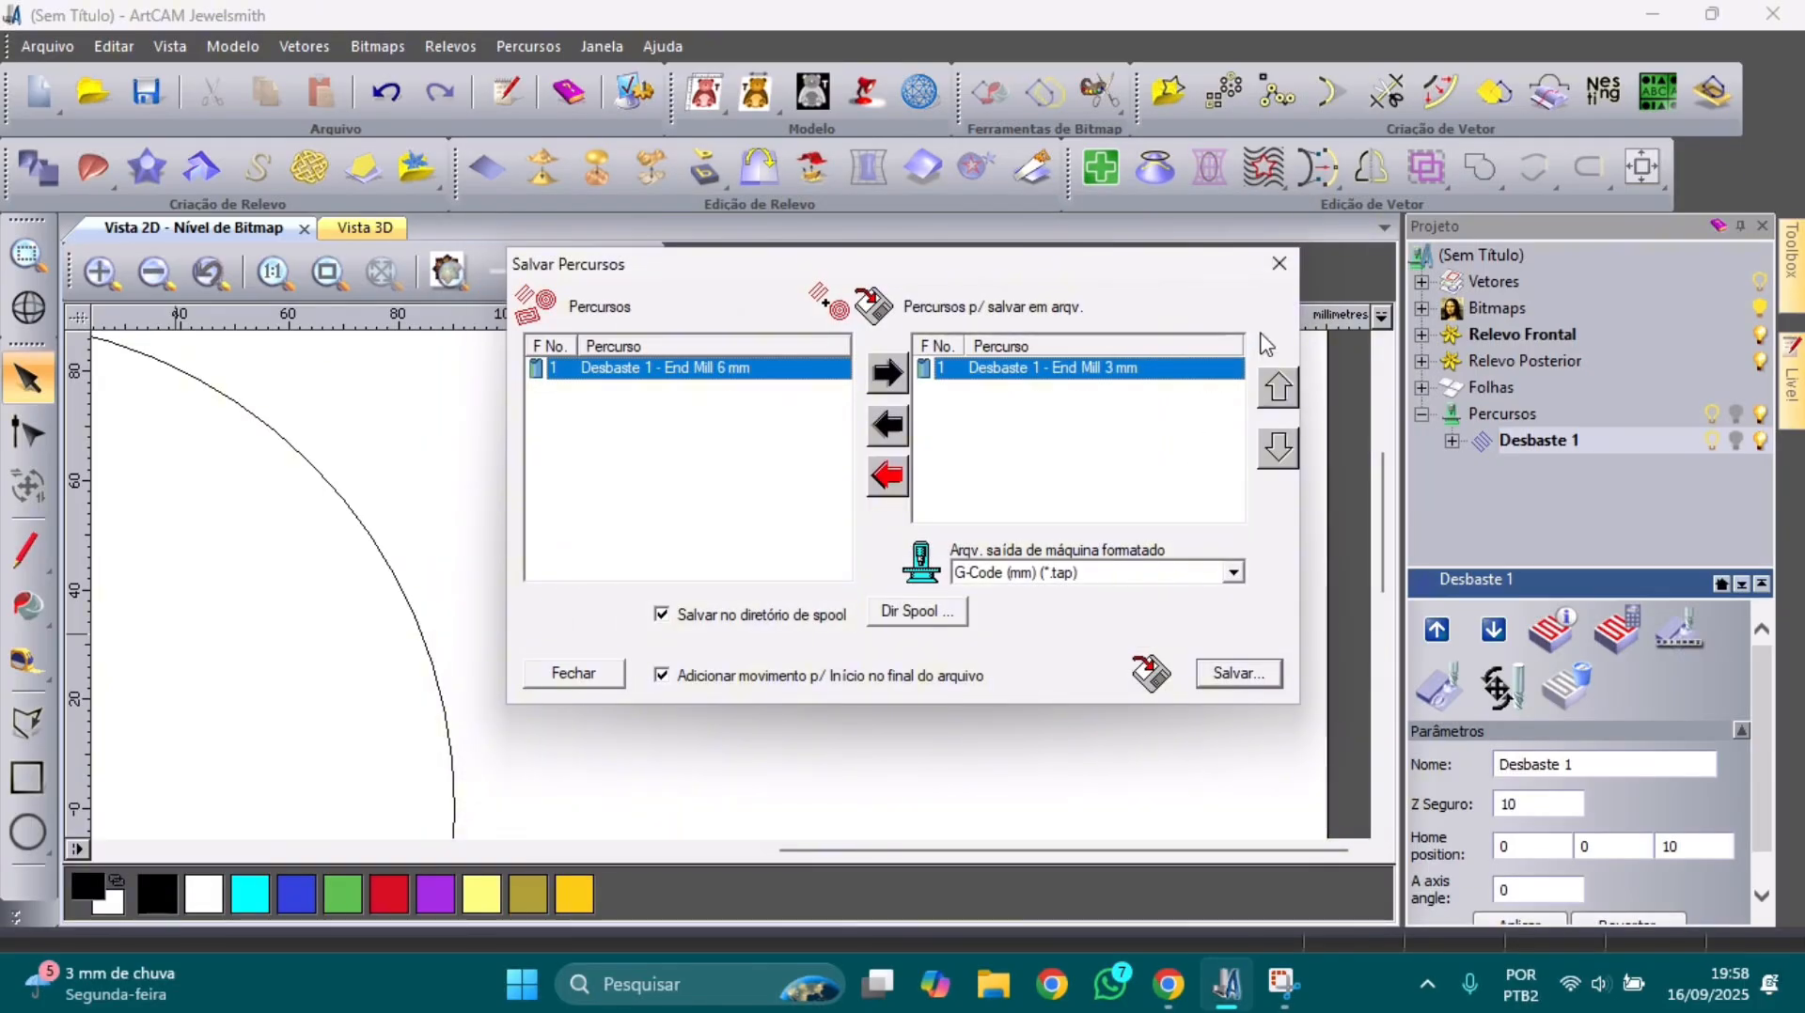
pyautogui.click(1279, 264)
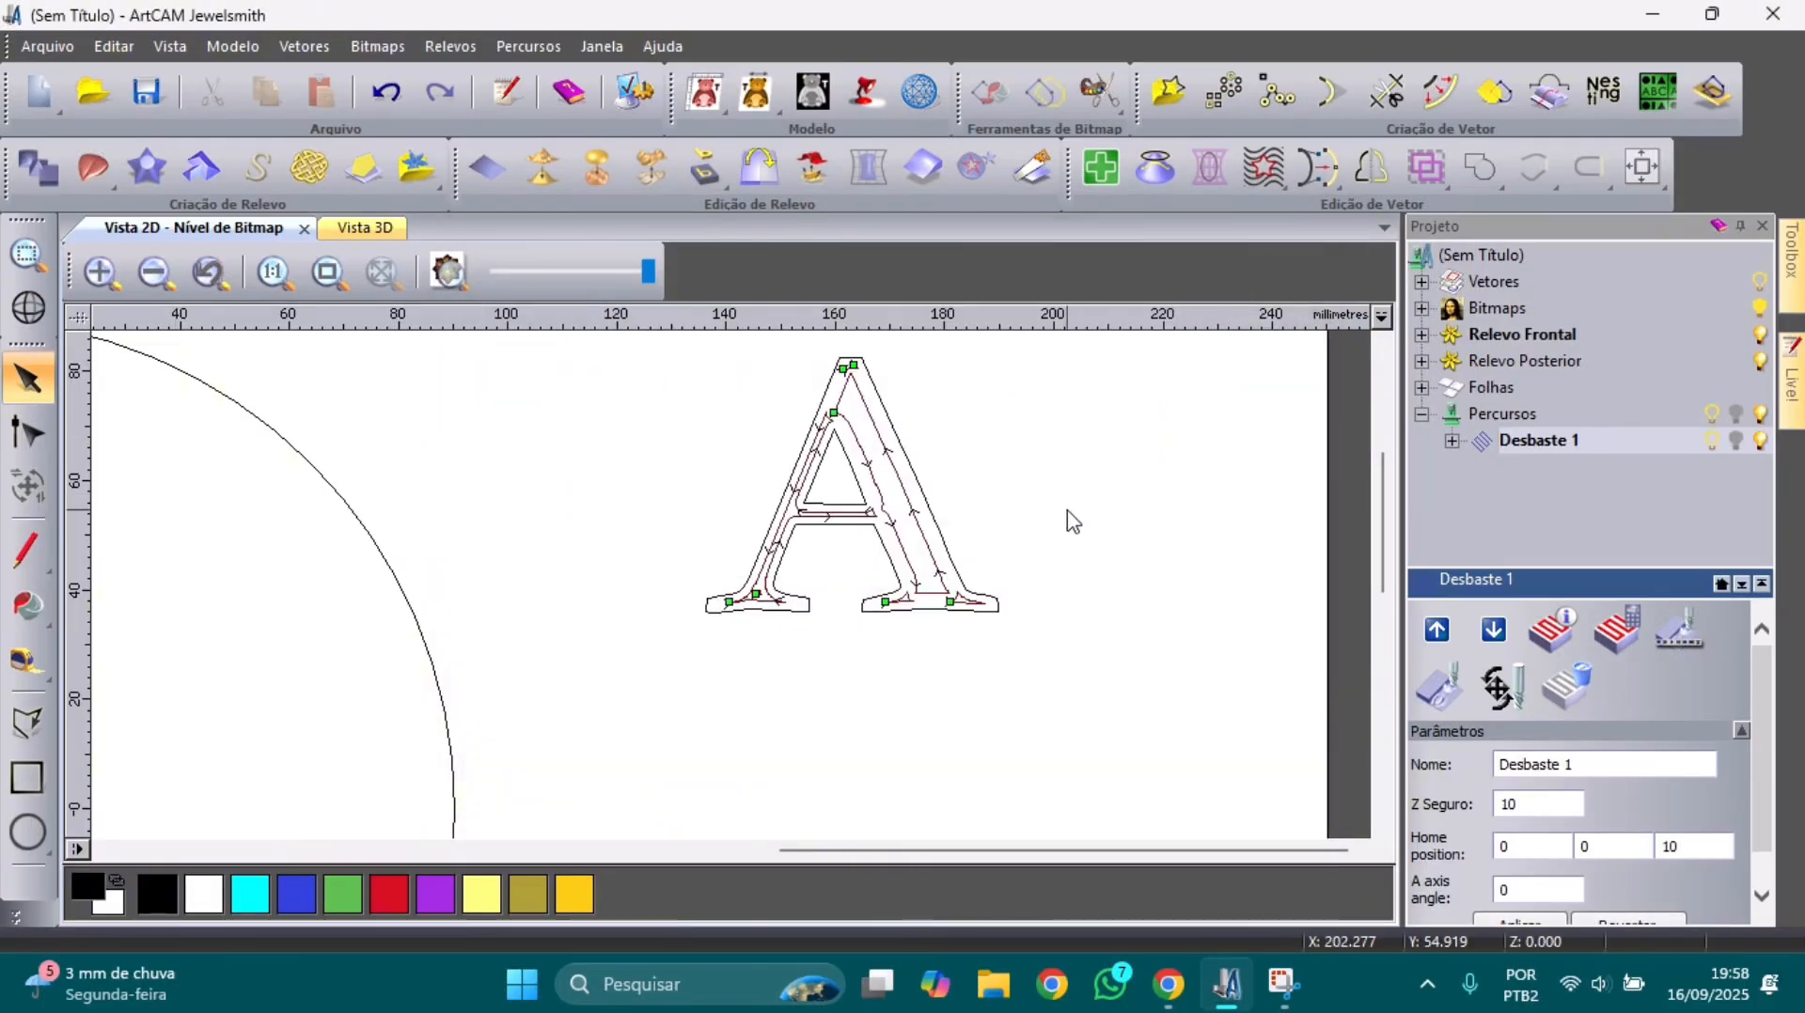
pyautogui.scroll(-2, 1071, 523)
pyautogui.scroll(4, 1095, 582)
pyautogui.scroll(-2, 1095, 611)
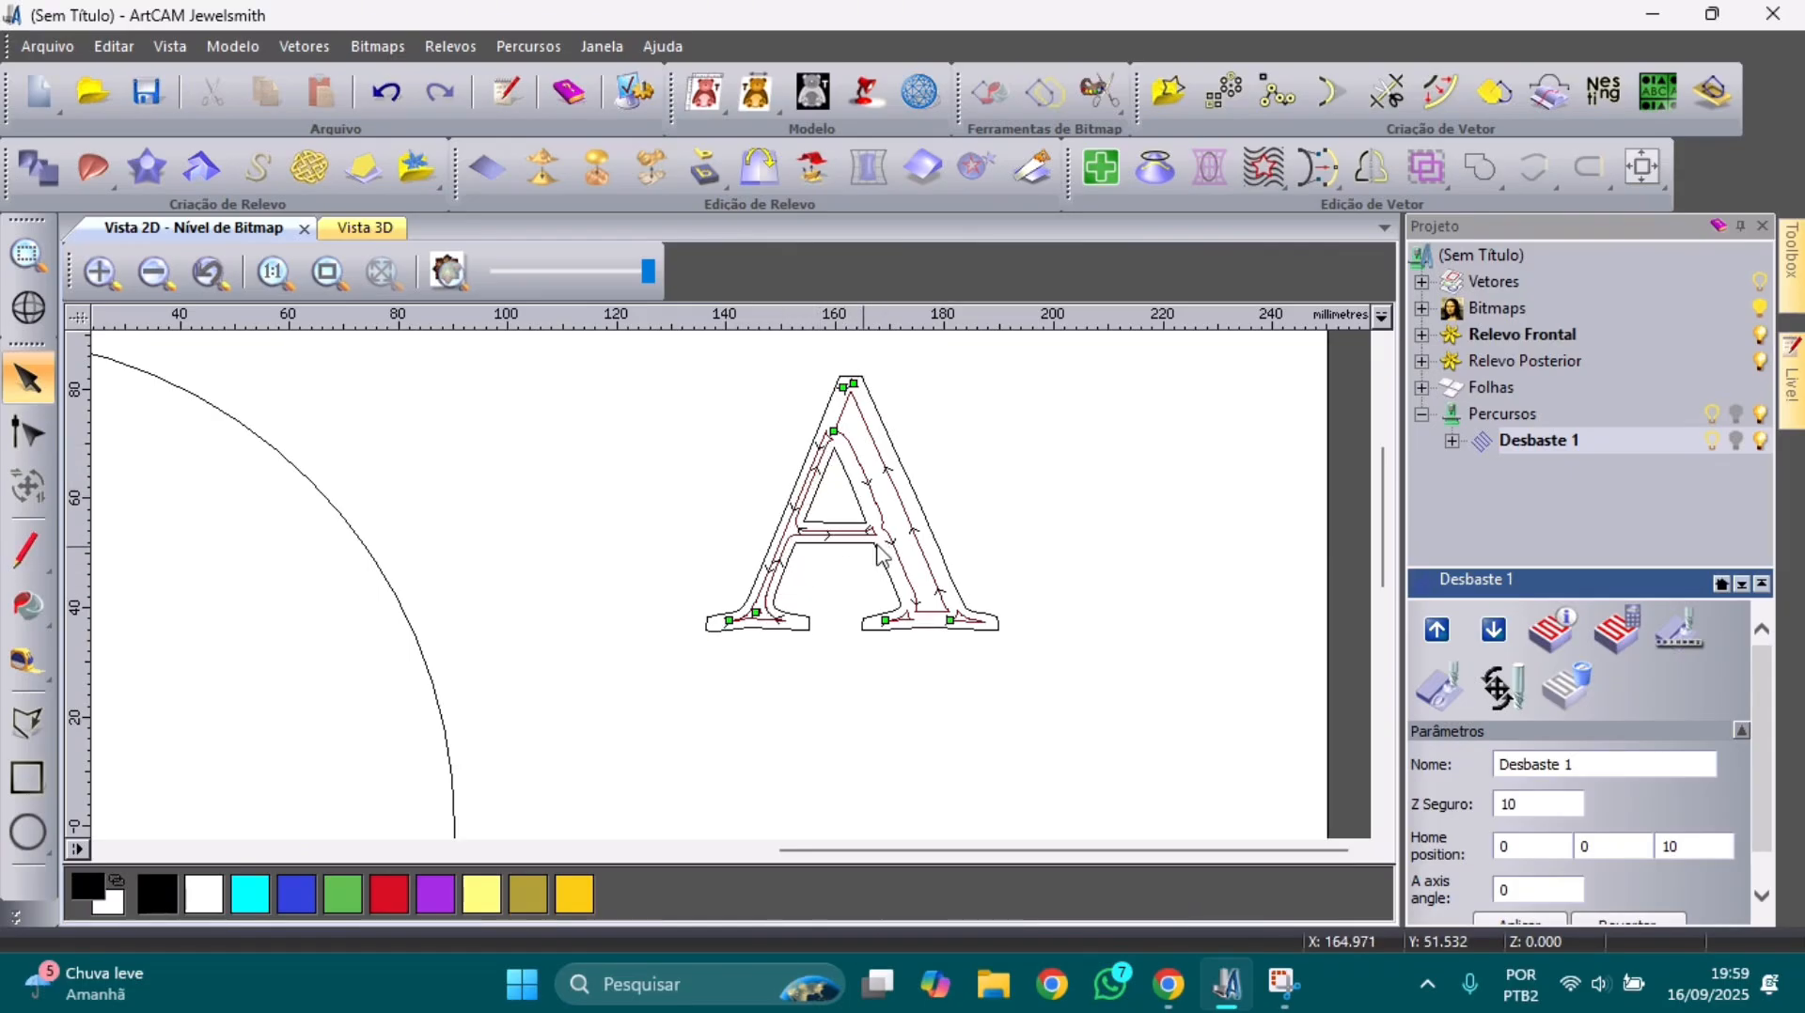
pyautogui.scroll(-2, 878, 554)
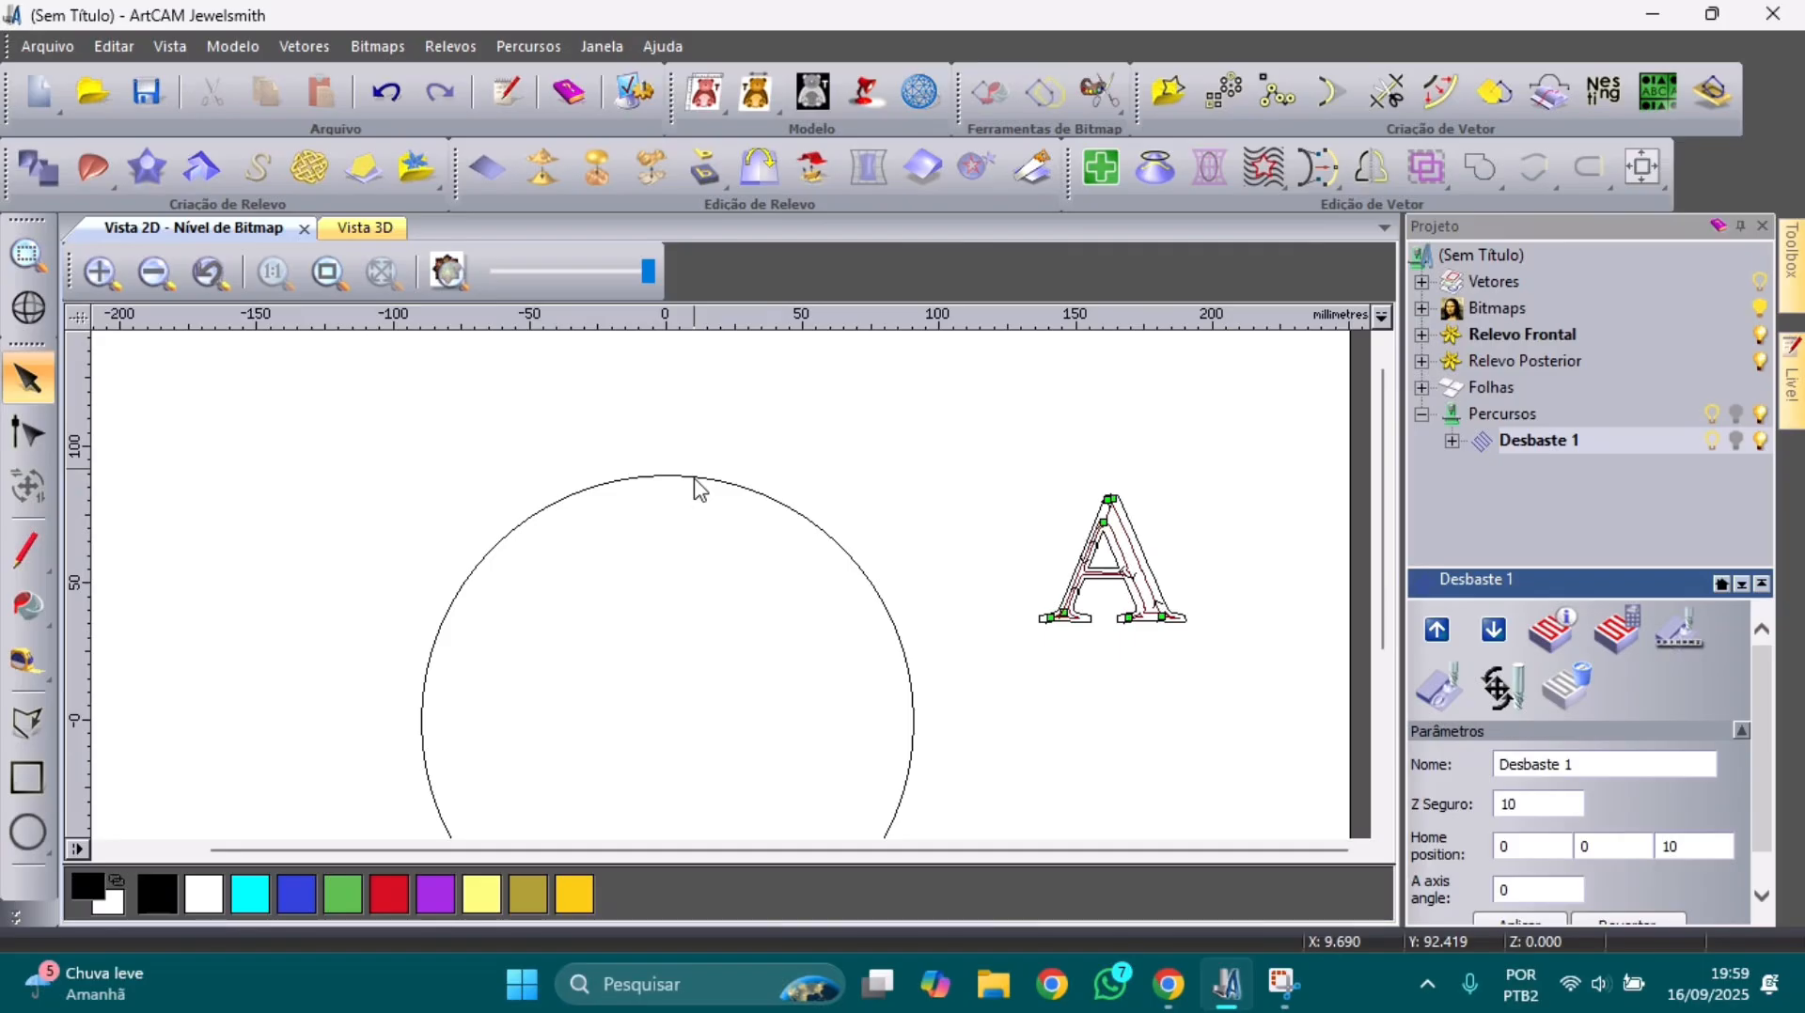
pyautogui.scroll(1, 1157, 564)
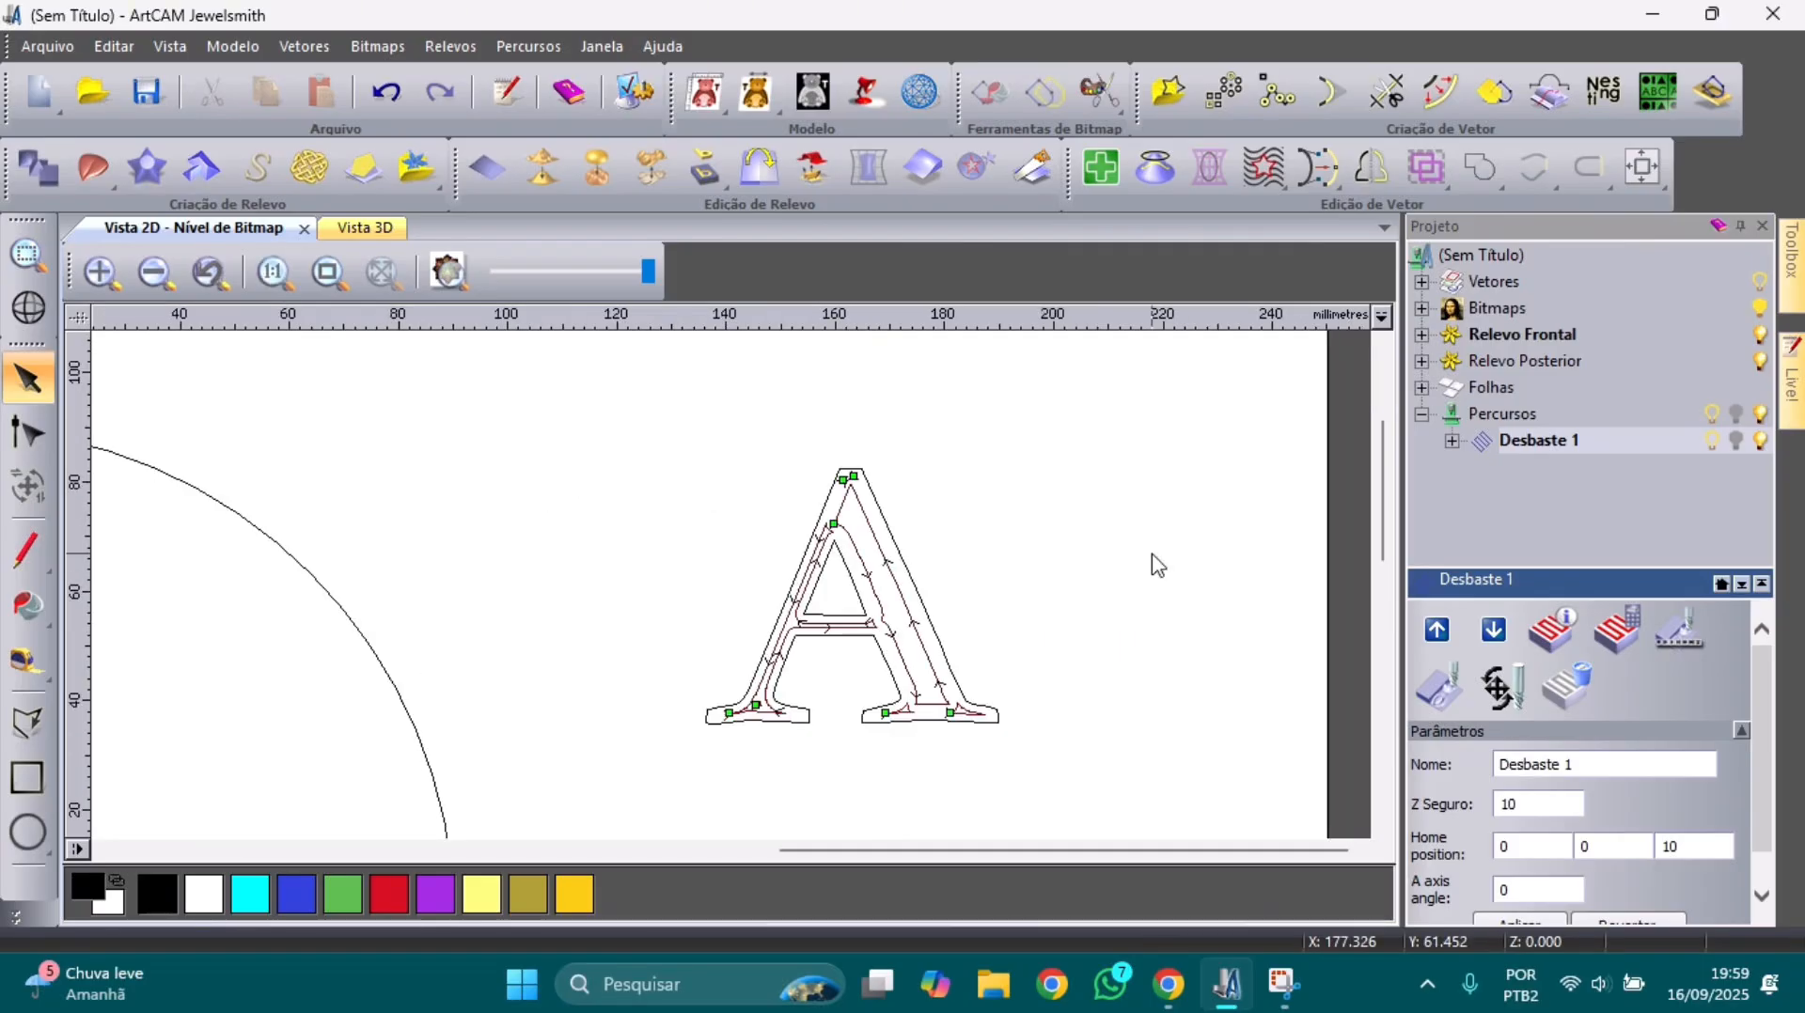